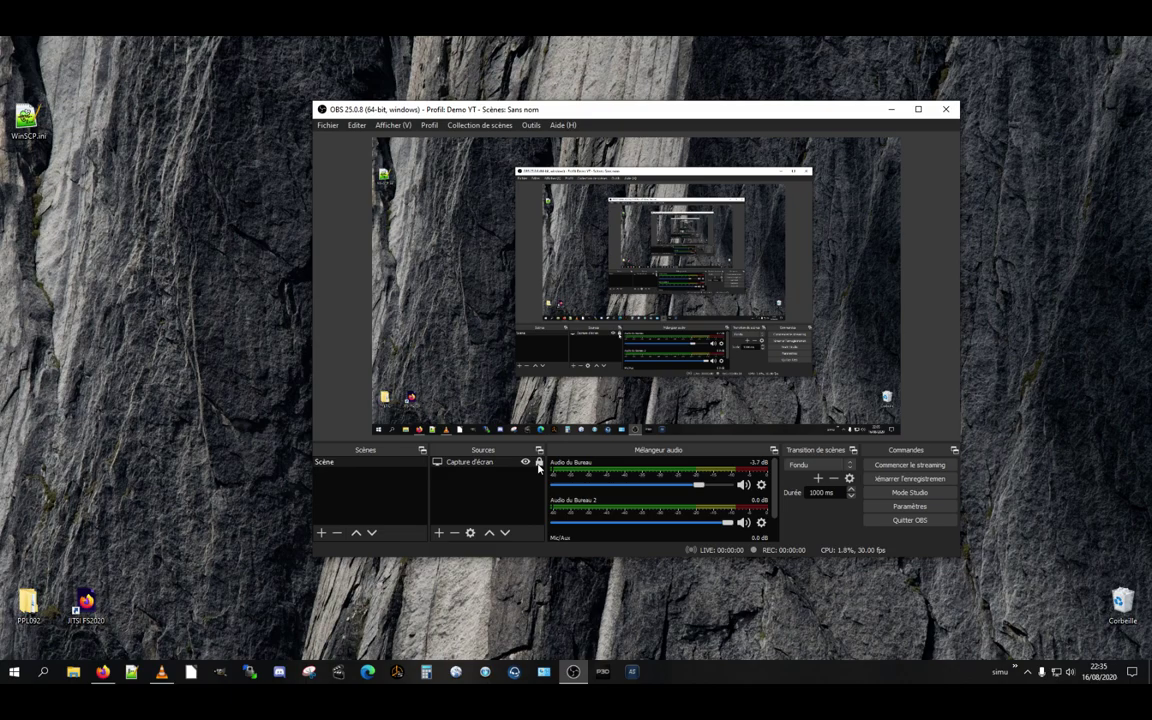
- Unlock the Capture d'écran source, shrink it towards one corner and stretch it back over the full canvas, relocking it
left_click(538, 465)
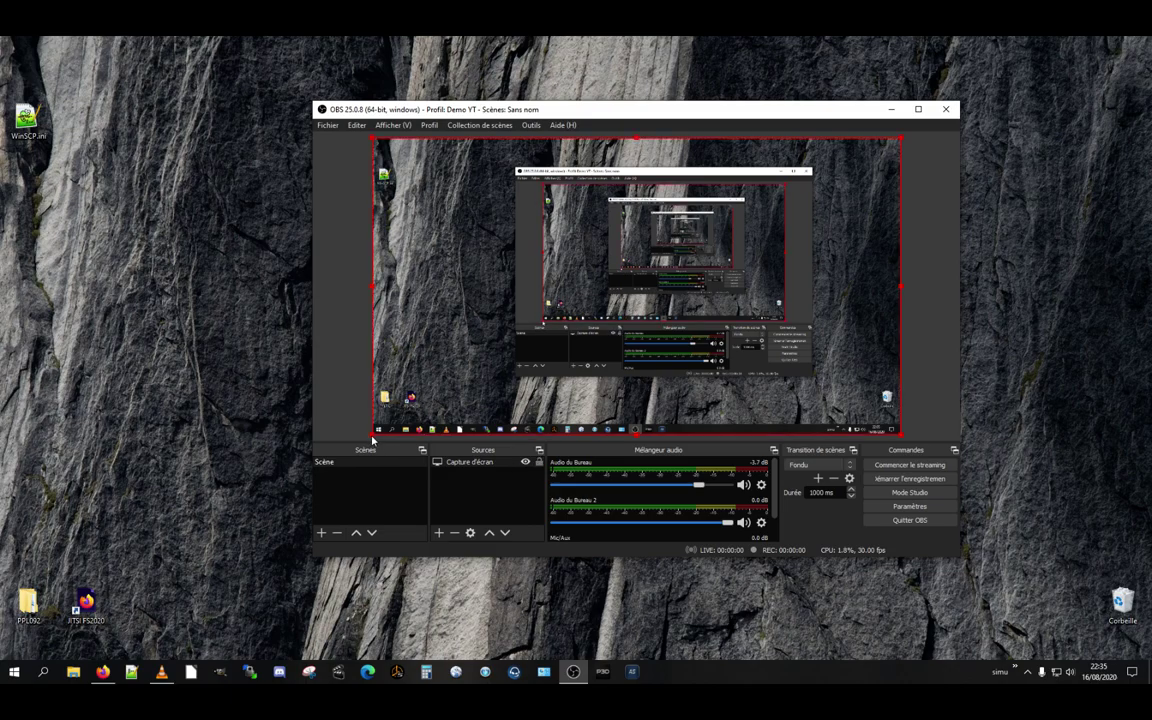
left_click_drag(376, 437, 471, 389)
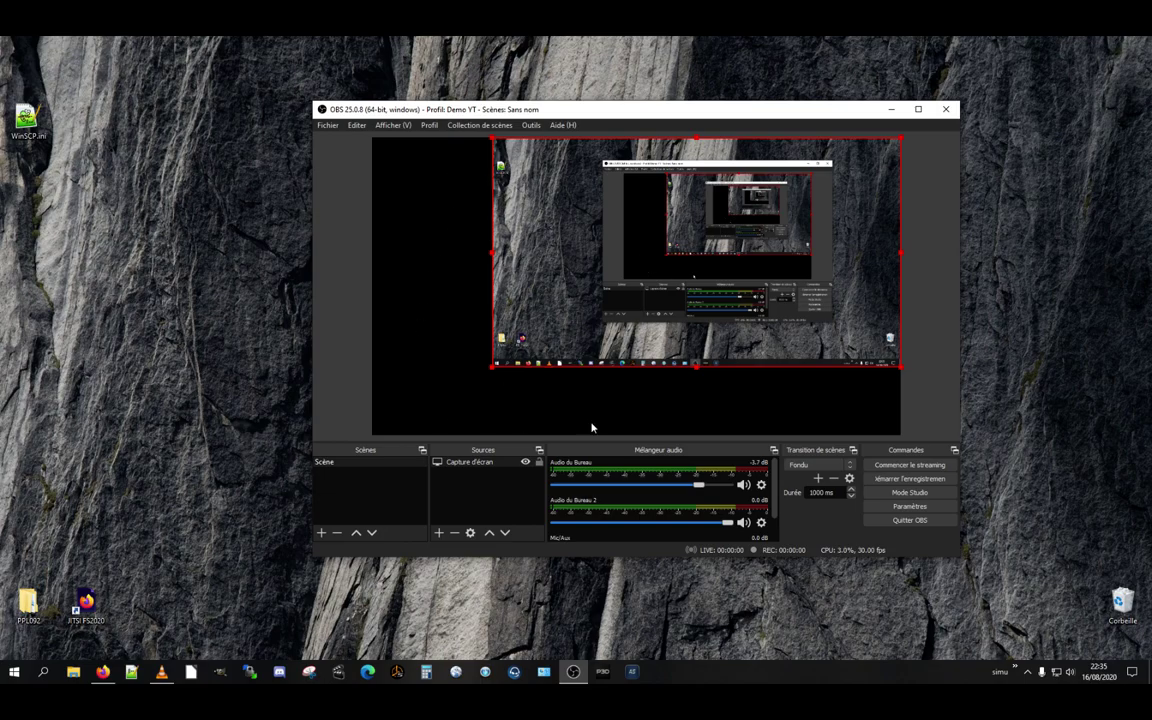
left_click_drag(494, 372, 371, 435)
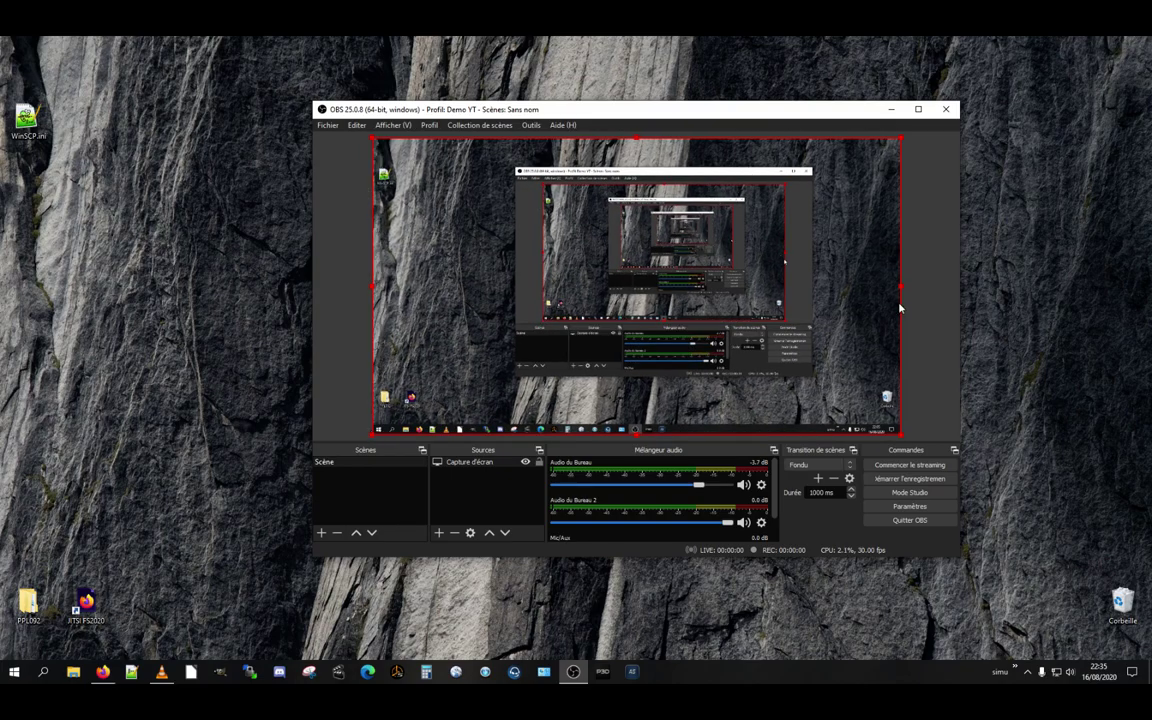
left_click(539, 463)
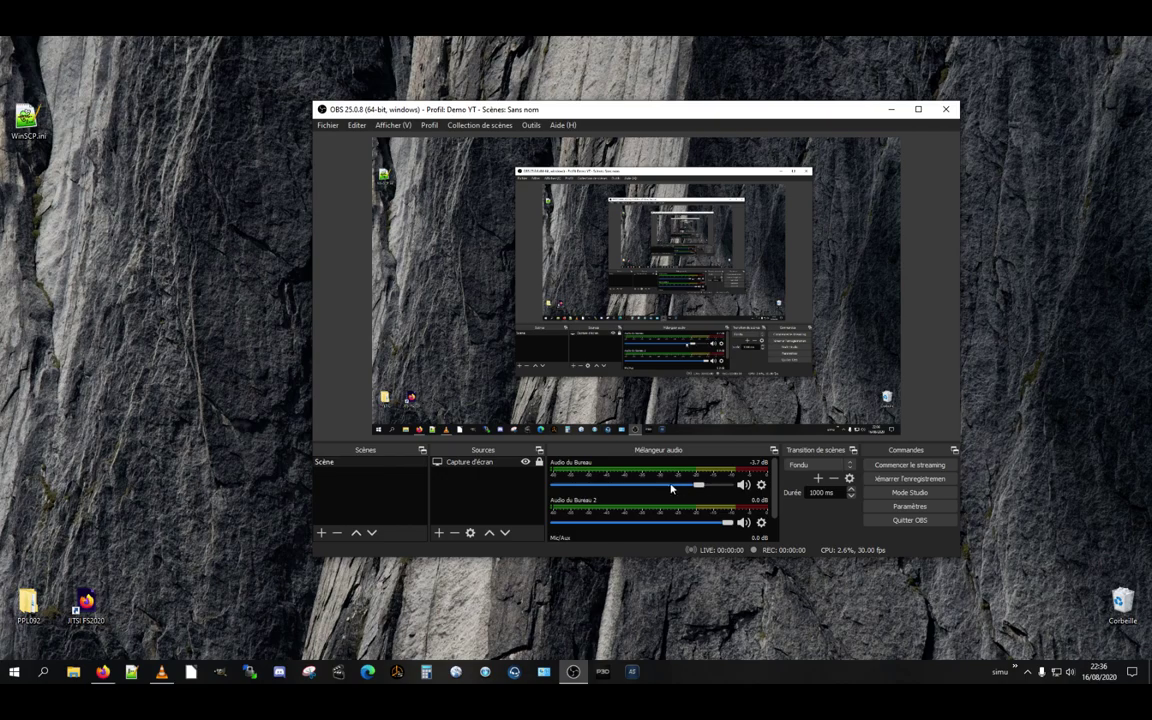
- Move the OBS window aside, bring up VLC and start playing A_New_Orleans_Crawfish_Boil.mp3
left_click_drag(654, 118, 831, 73)
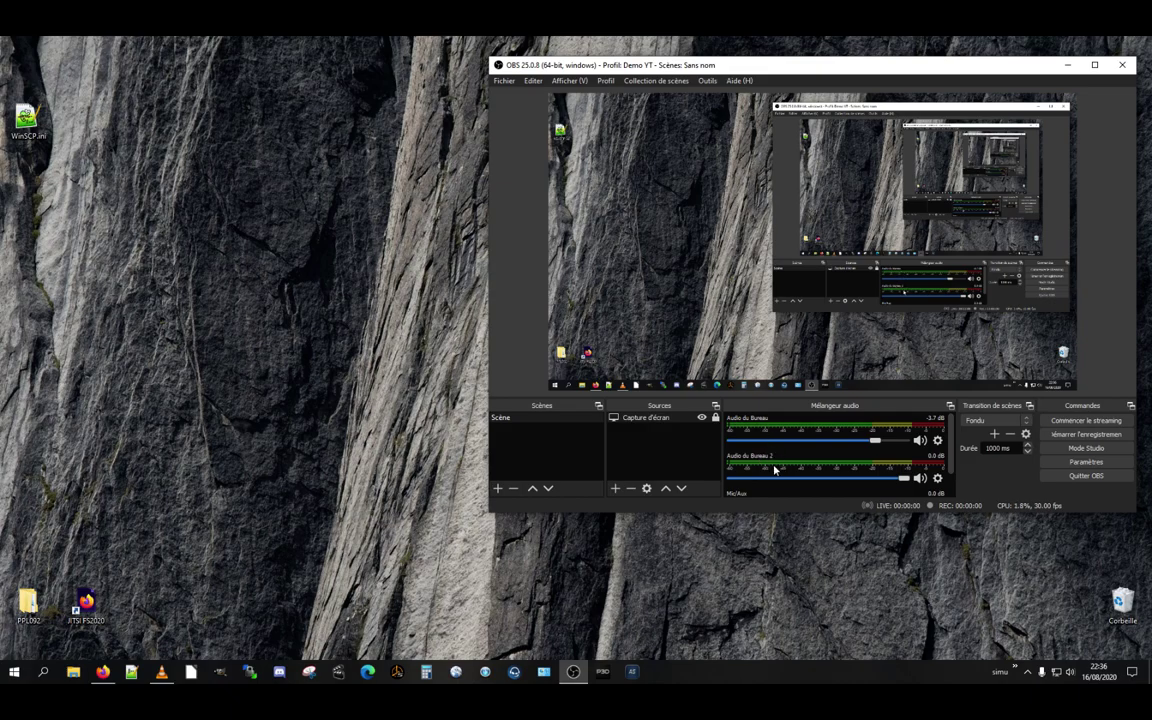
left_click(161, 671)
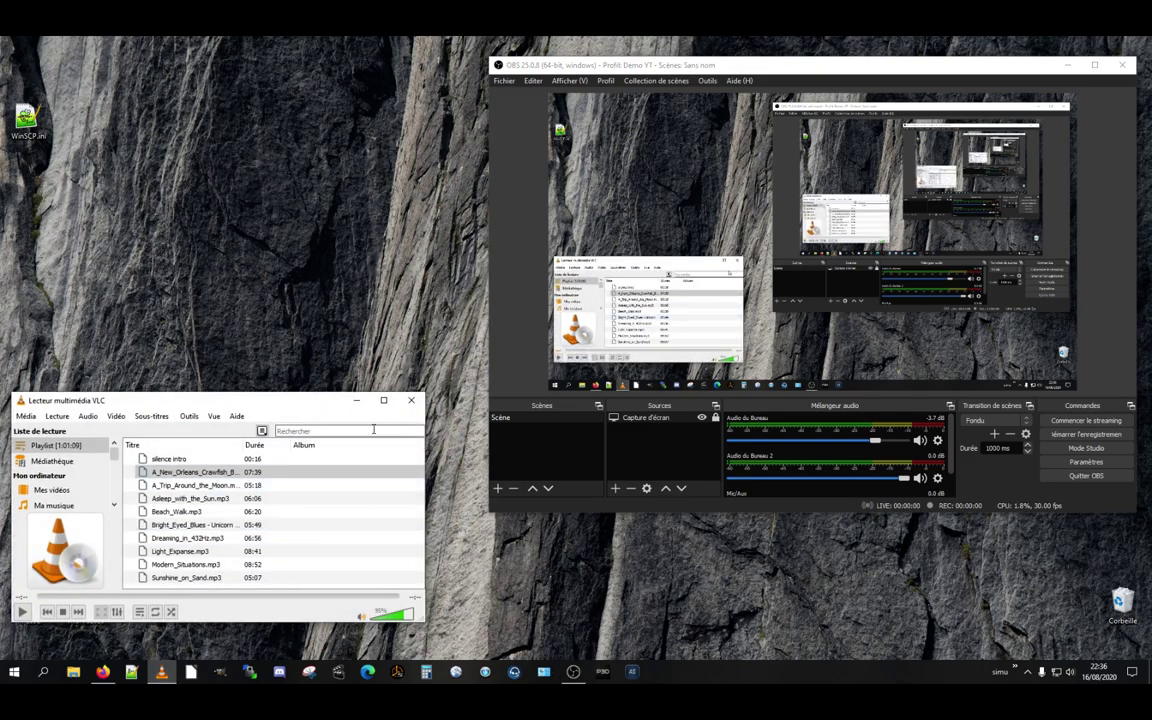
left_click(22, 612)
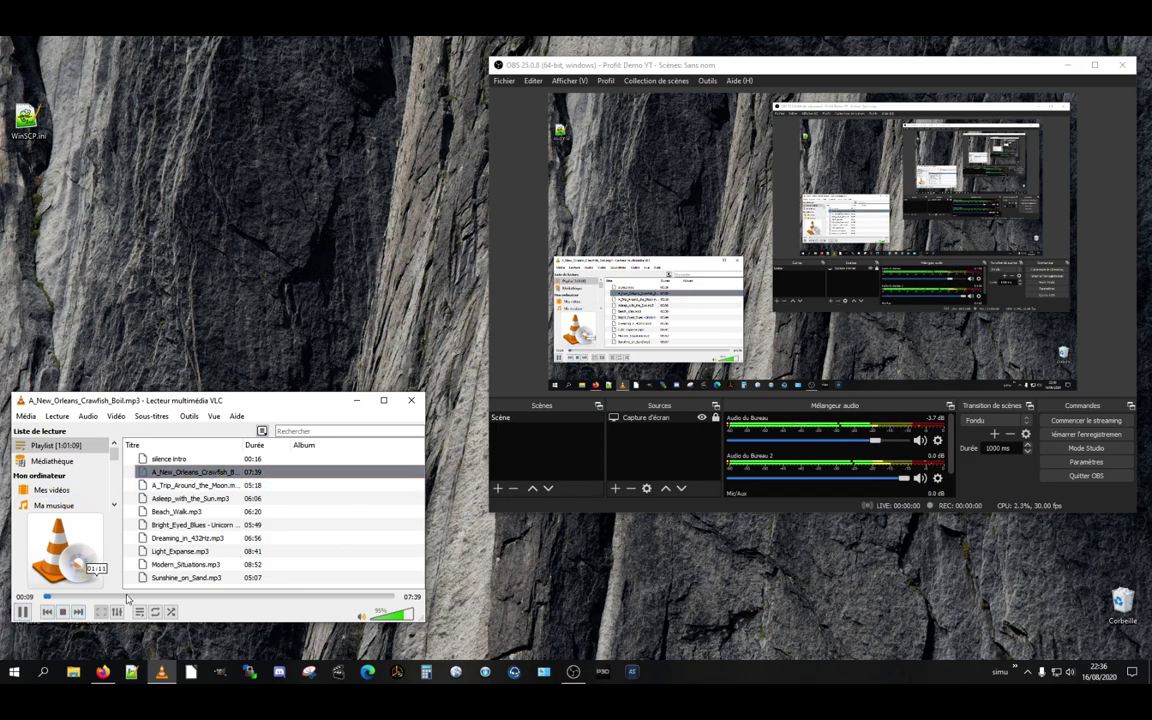
- Test VLC volumes between 75% and 24% against the Audio du Bureau meter, nudging that source to -3.4 dB
left_click_drag(416, 620, 390, 615)
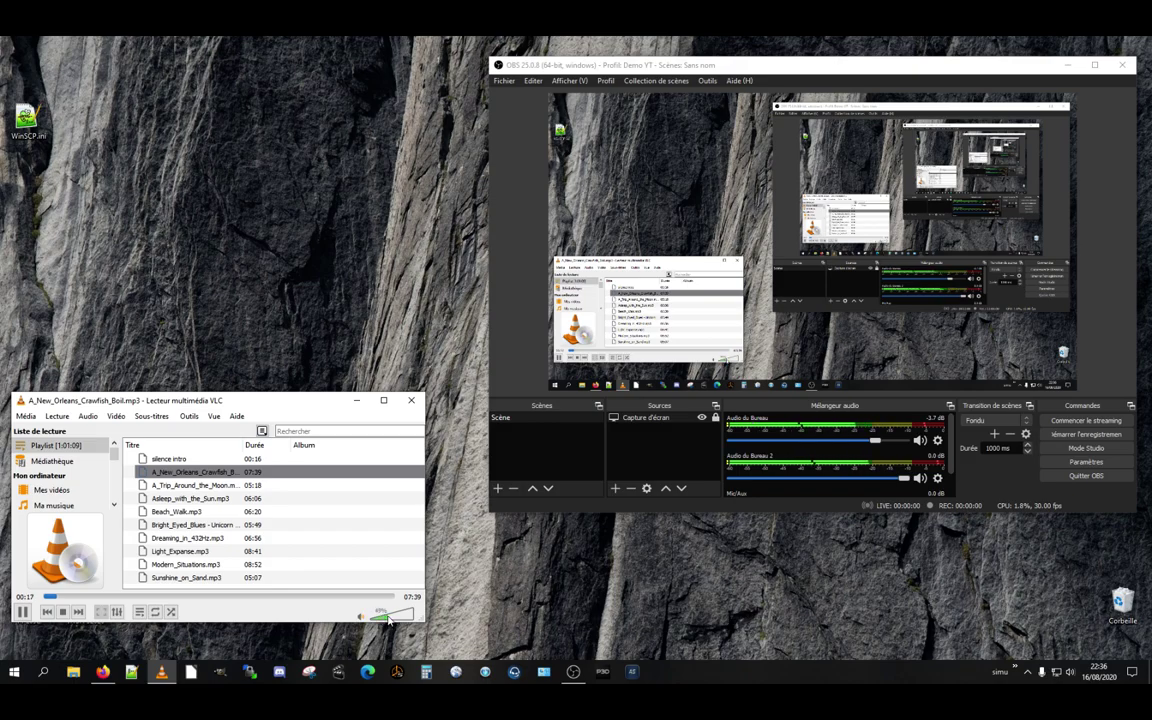
mouse_move(390, 617)
left_mouse_down()
mouse_move(408, 615)
mouse_move(386, 621)
left_mouse_up()
left_click(896, 441)
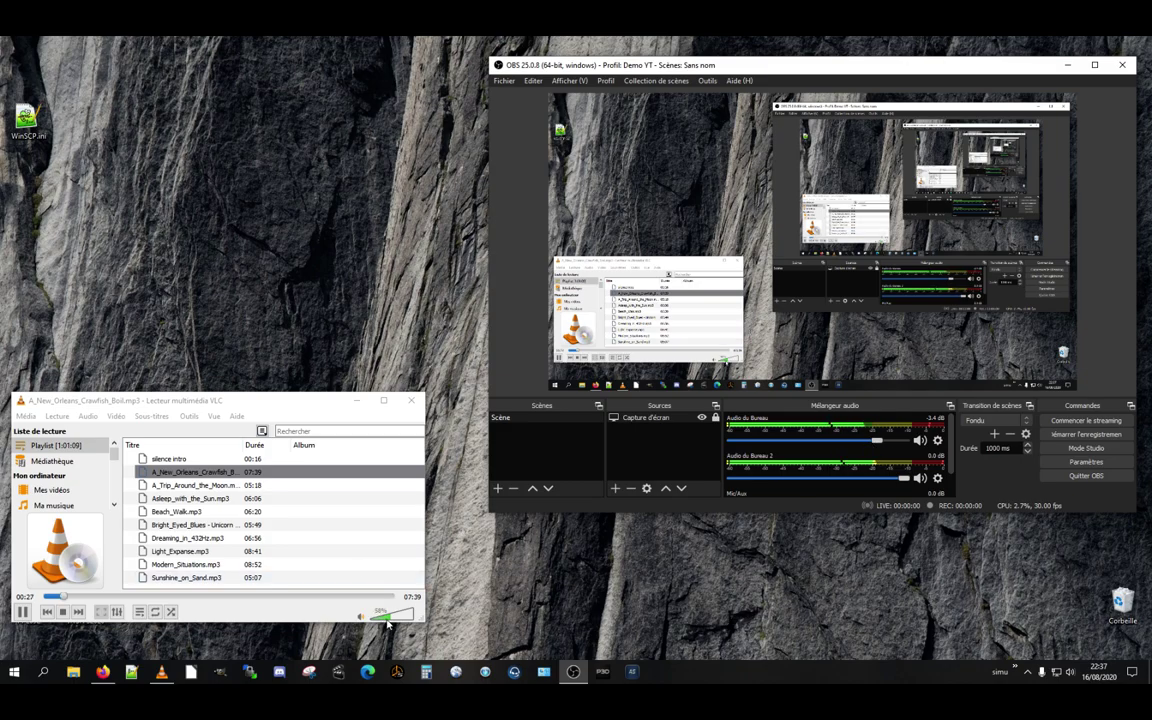
left_click_drag(388, 622, 397, 620)
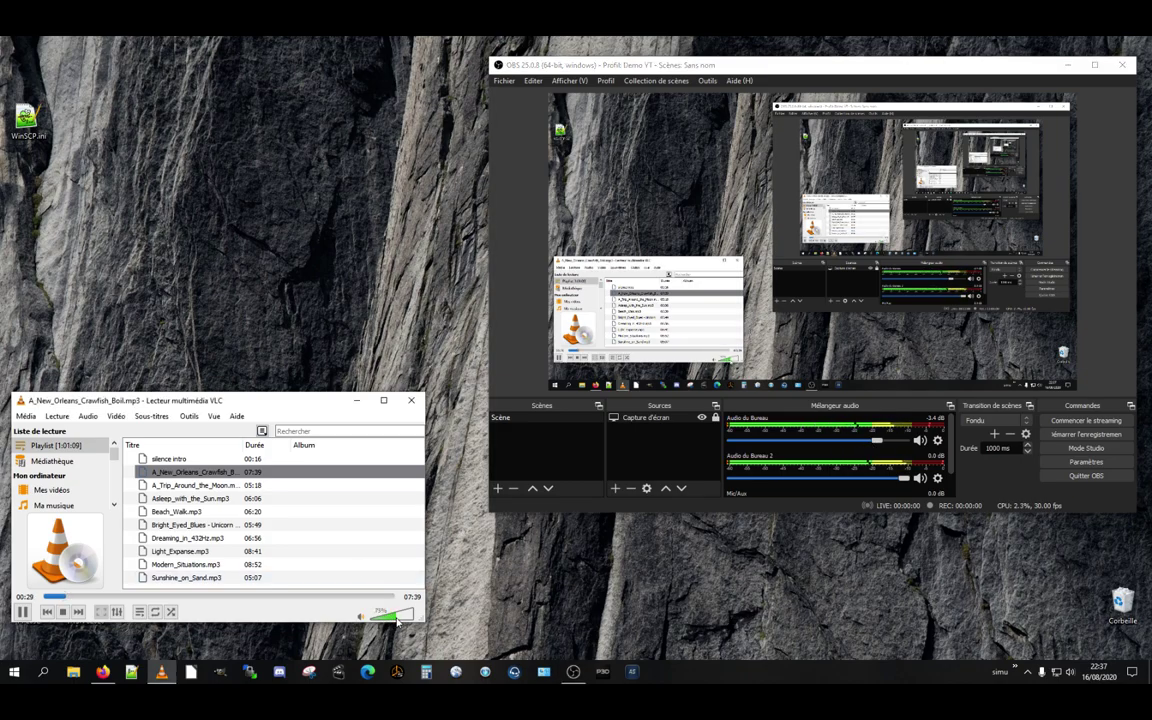
left_click_drag(397, 620, 390, 620)
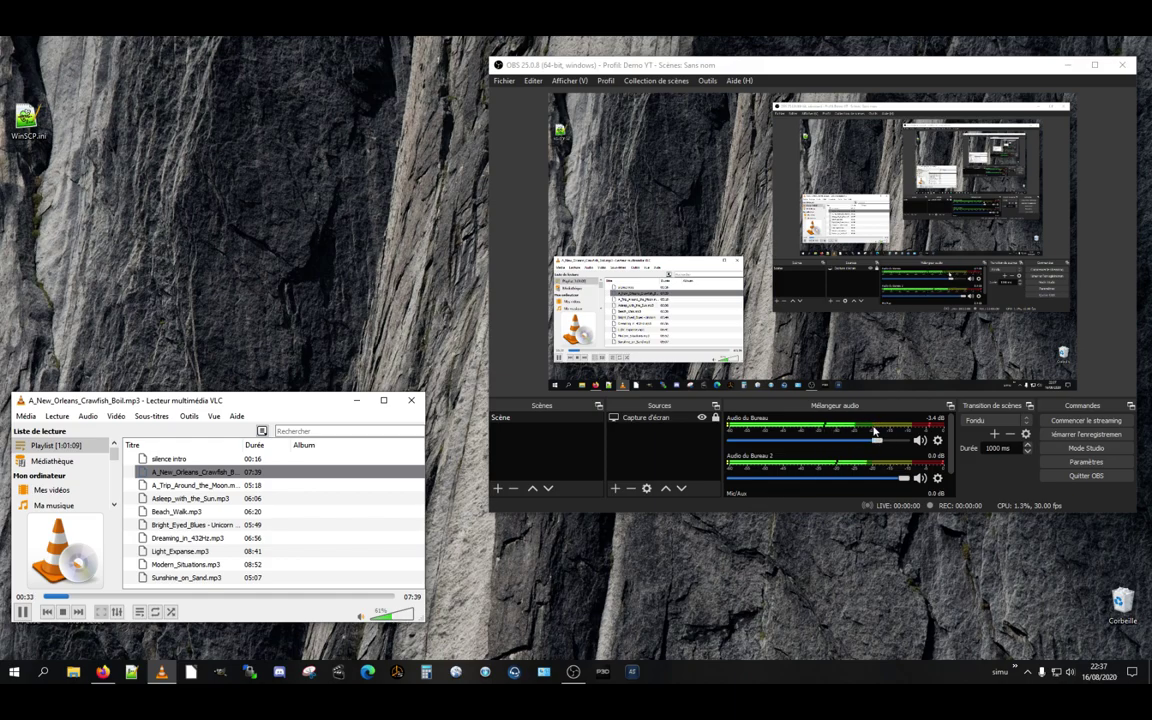
left_click(384, 619)
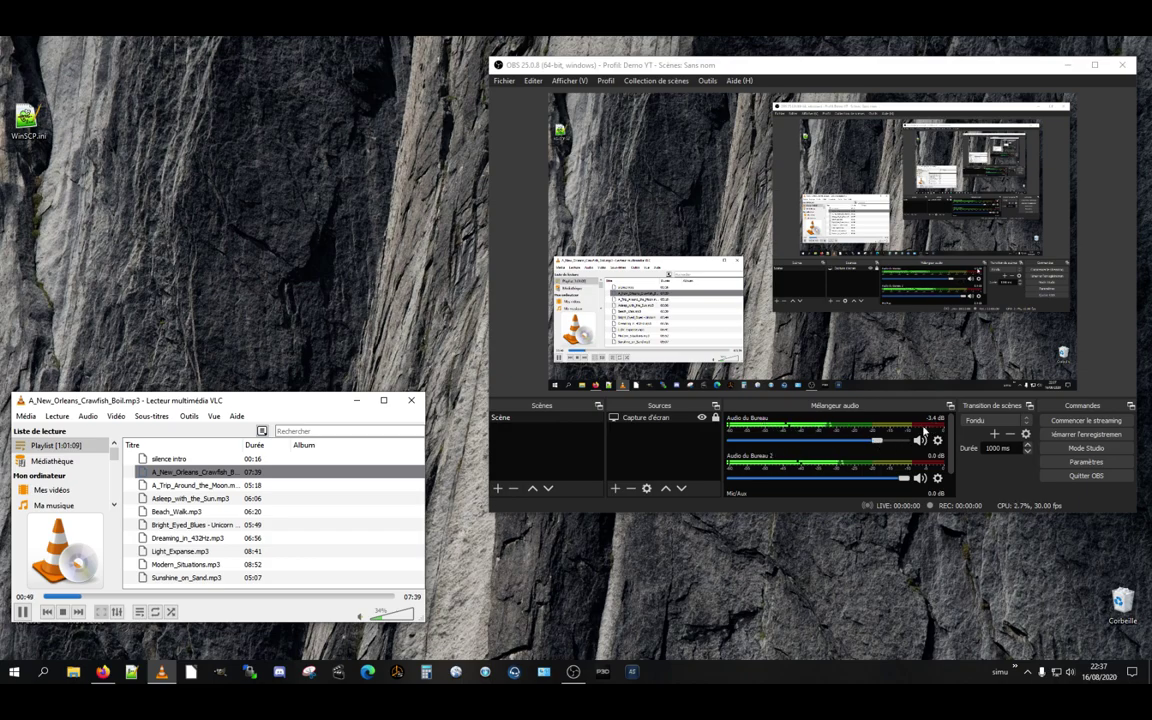
- Raise Audio du Bureau to 0.0 dB and test VLC's volume up to 125% before lowering it to 53%
left_click_drag(877, 440, 938, 431)
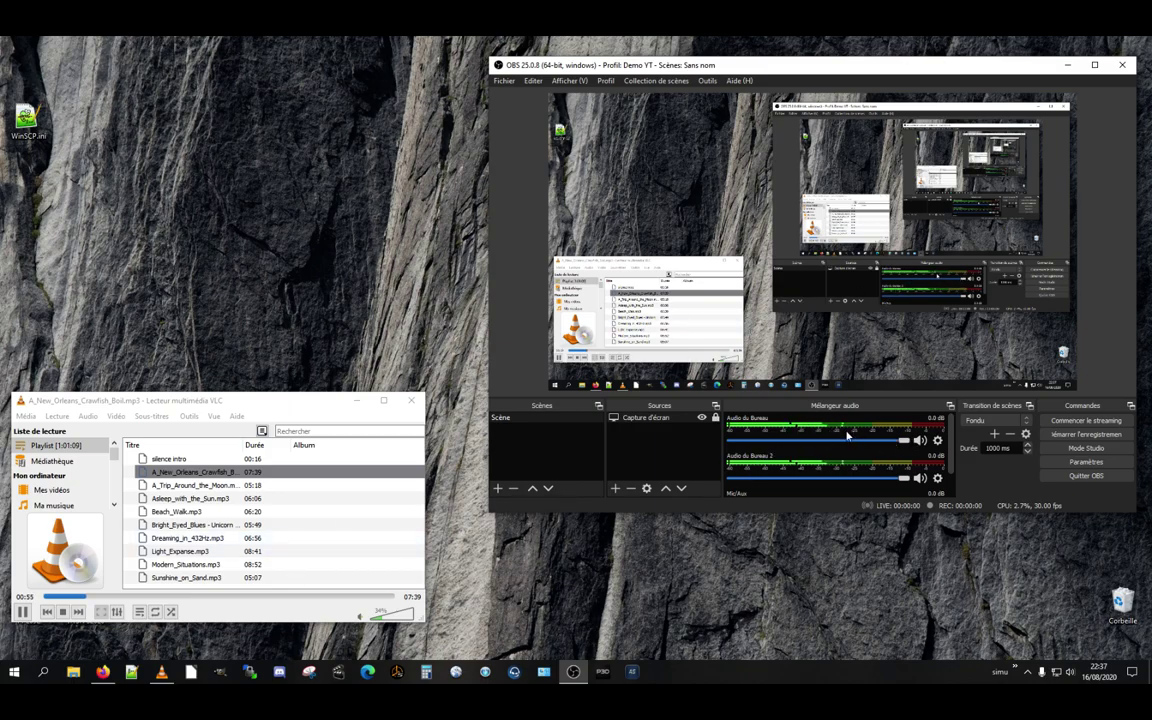
left_click(400, 616)
left_click(416, 616)
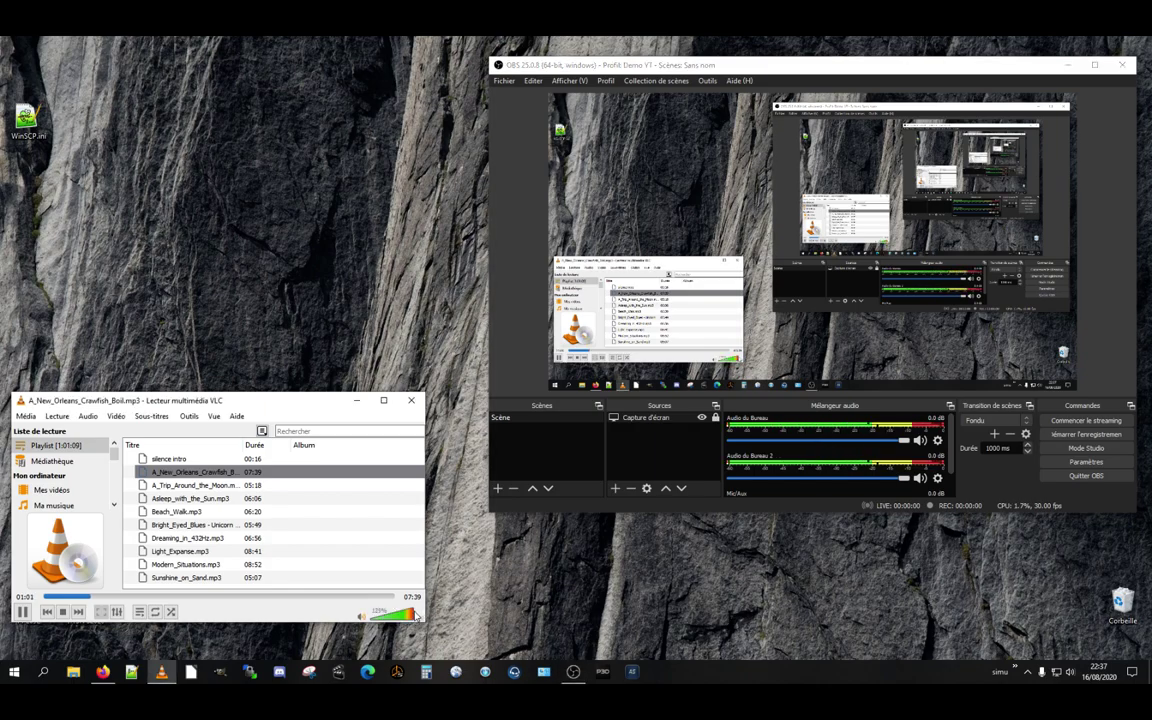
left_click(388, 617)
left_click(395, 618)
left_click(381, 617)
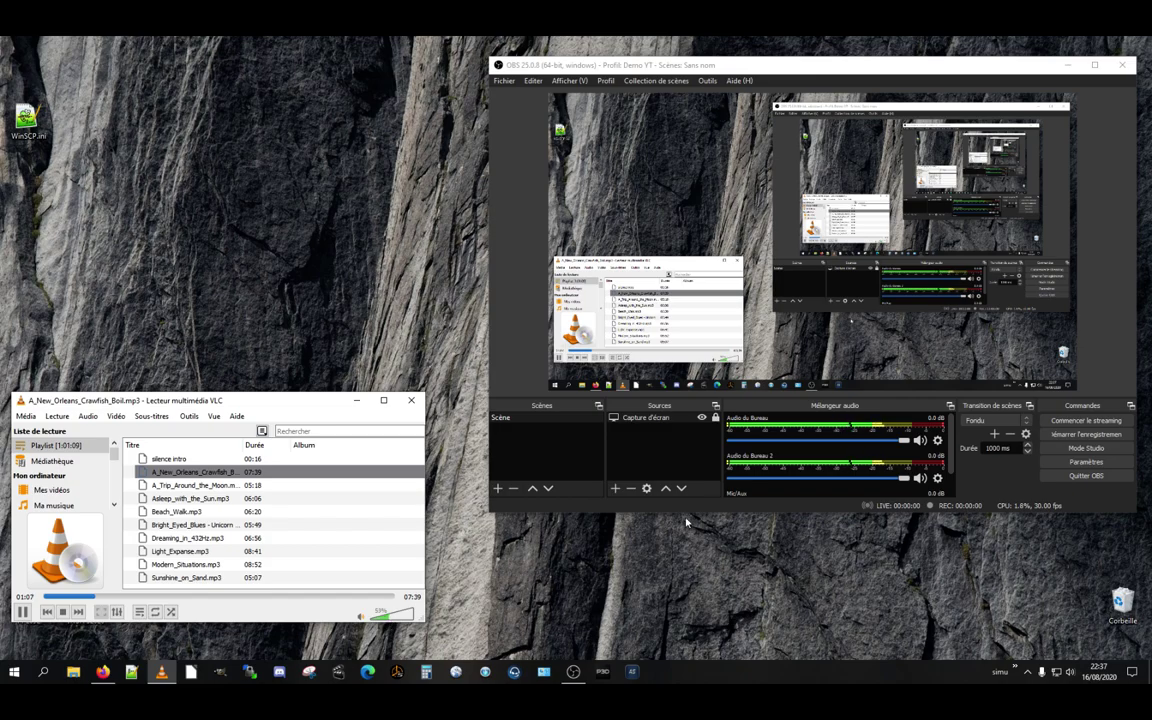
- Lower the Audio du Bureau level in stages to -28.6 dB in the audio mixer
scroll(398, 612, "down", 4)
scroll(398, 612, "up", 4)
left_click_drag(902, 444, 880, 447)
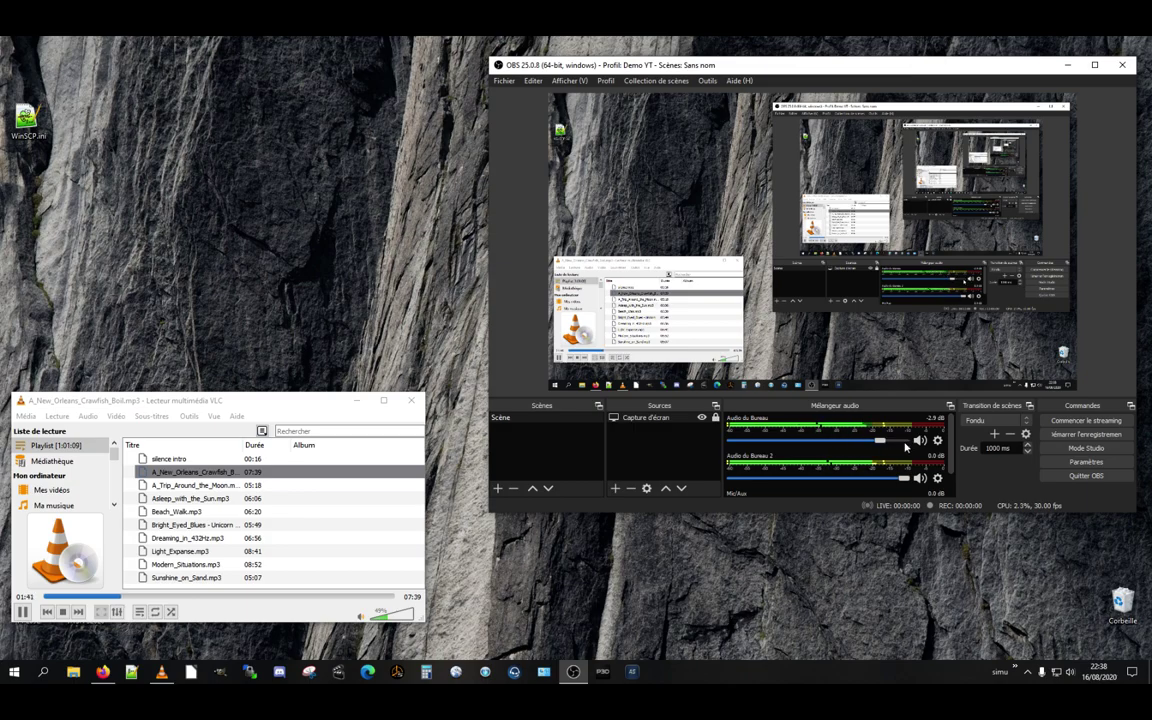
left_click_drag(878, 443, 813, 443)
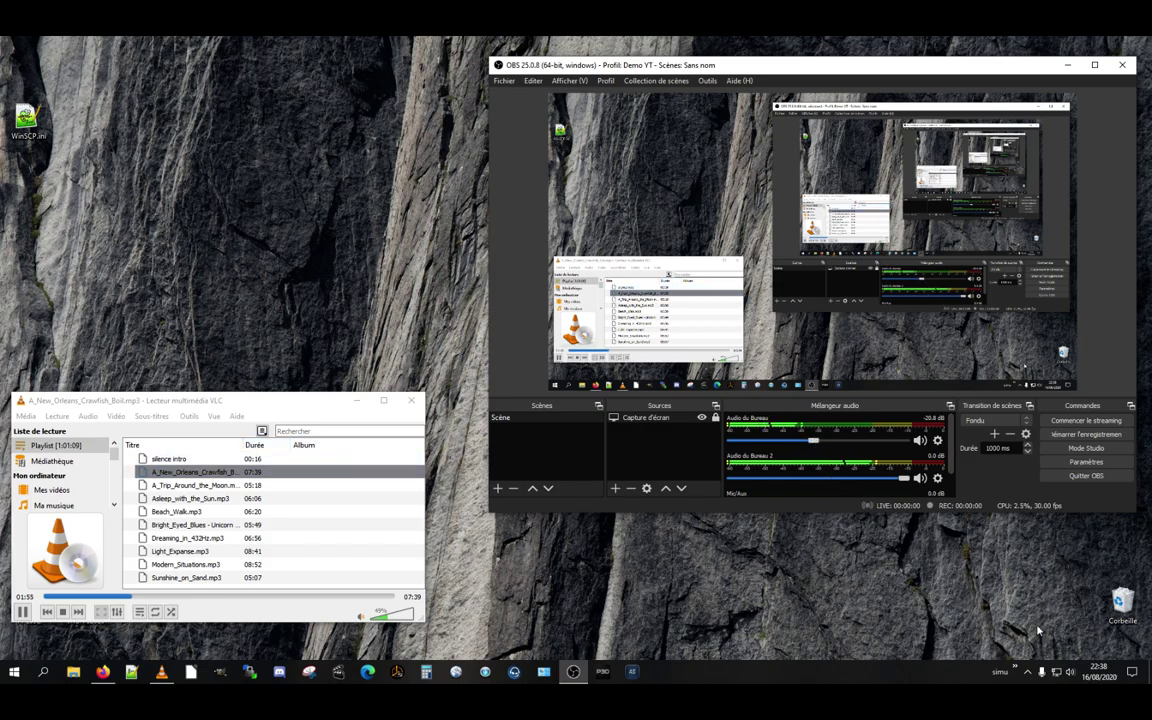
left_click_drag(814, 441, 798, 442)
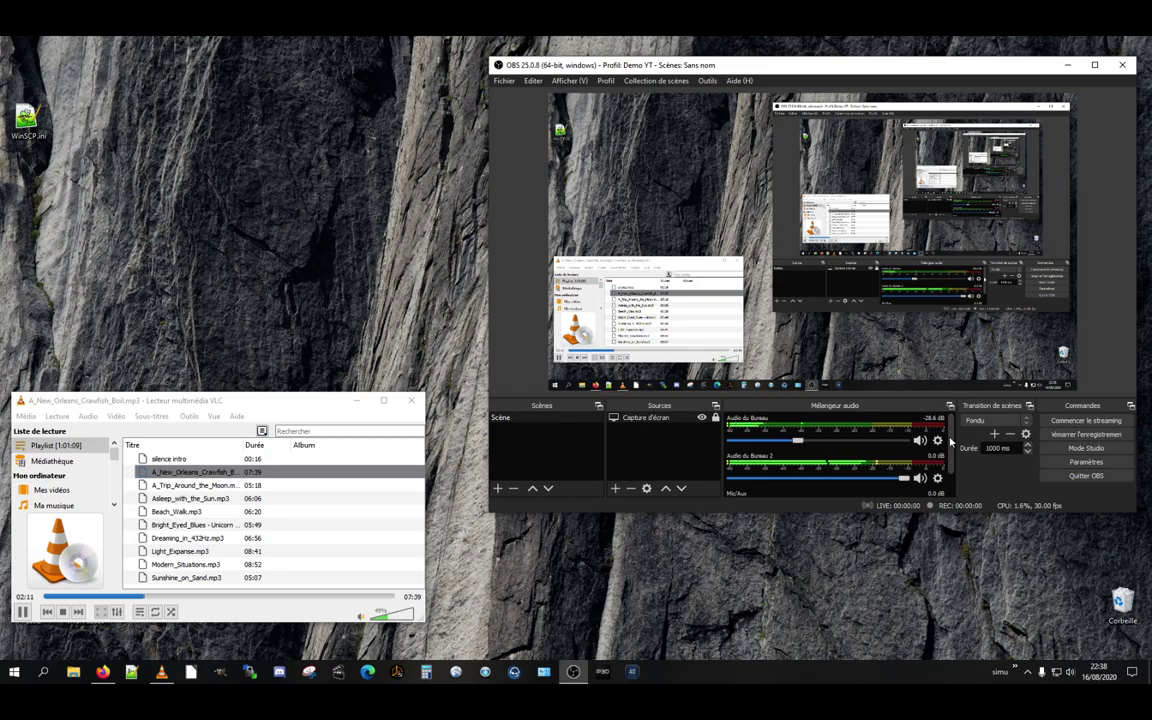
- Compare the mixer's audio sources and mute Audio du Bureau 2
left_click_drag(950, 440, 952, 476)
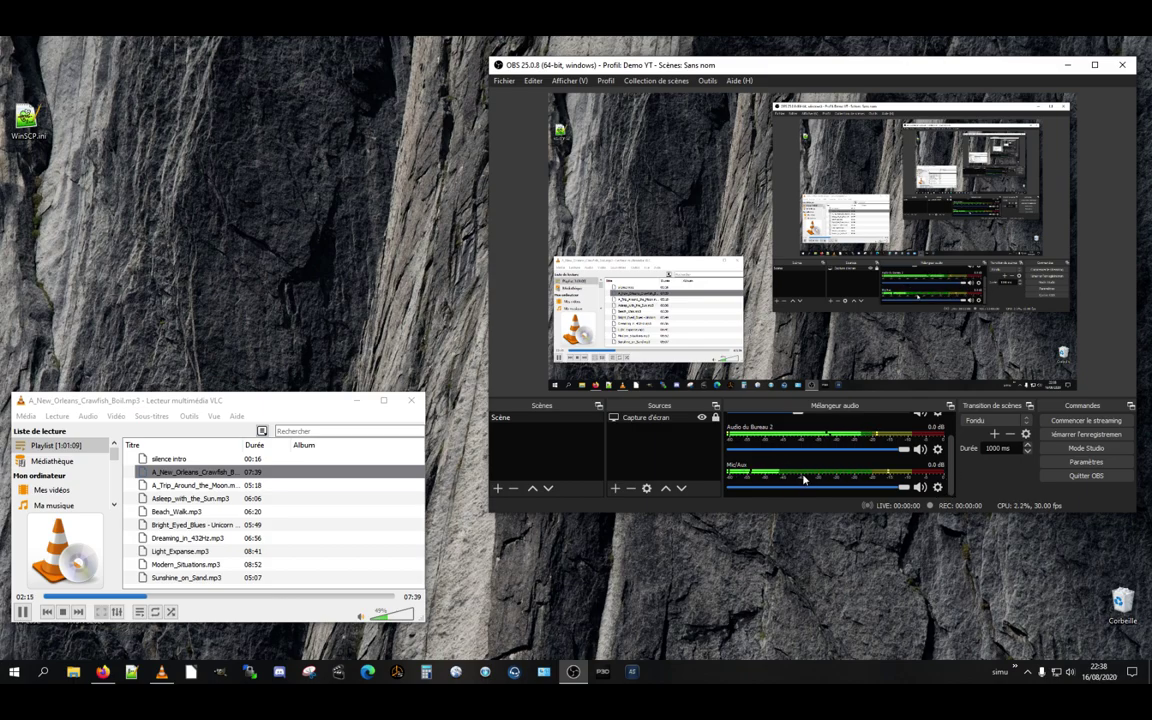
scroll(795, 478, "up", 2)
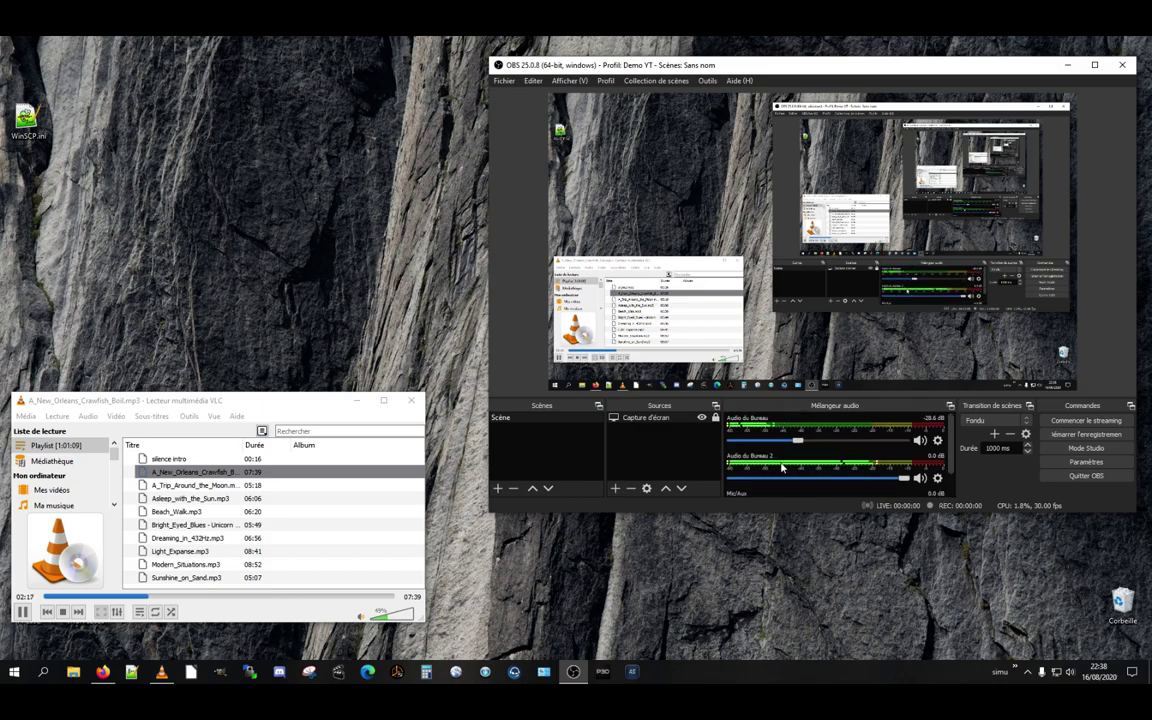
scroll(900, 470, "down", 2)
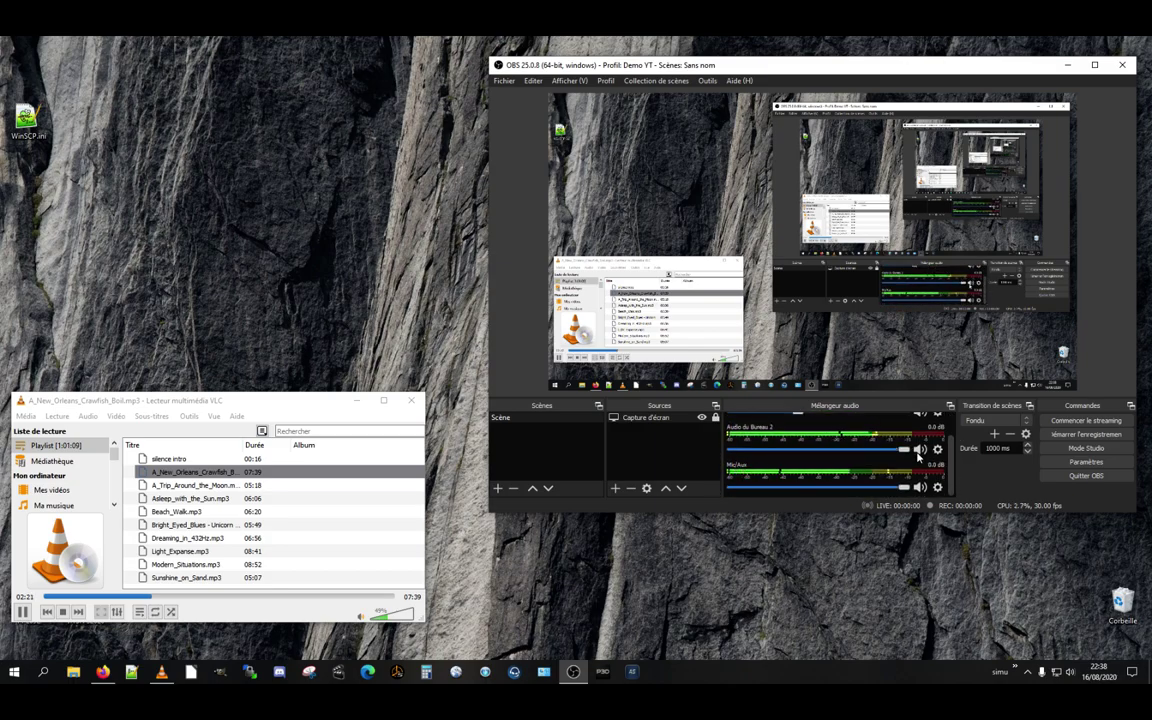
scroll(905, 457, "up", 2)
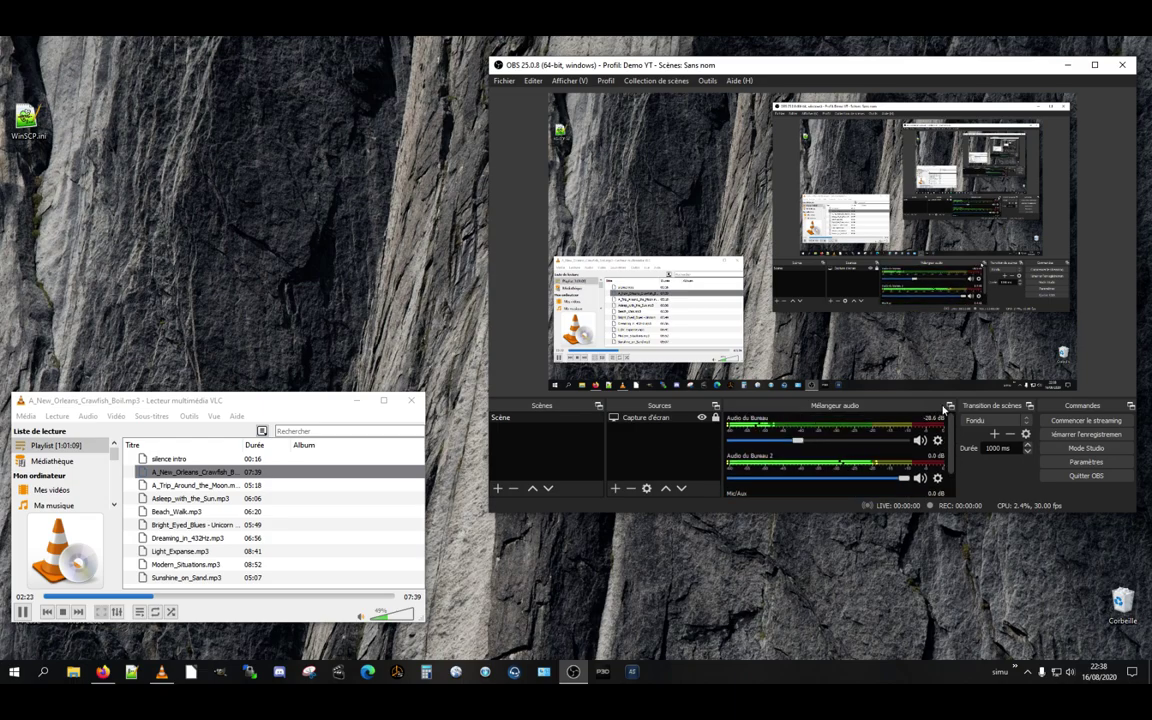
left_click(920, 478)
scroll(930, 475, "down", 1)
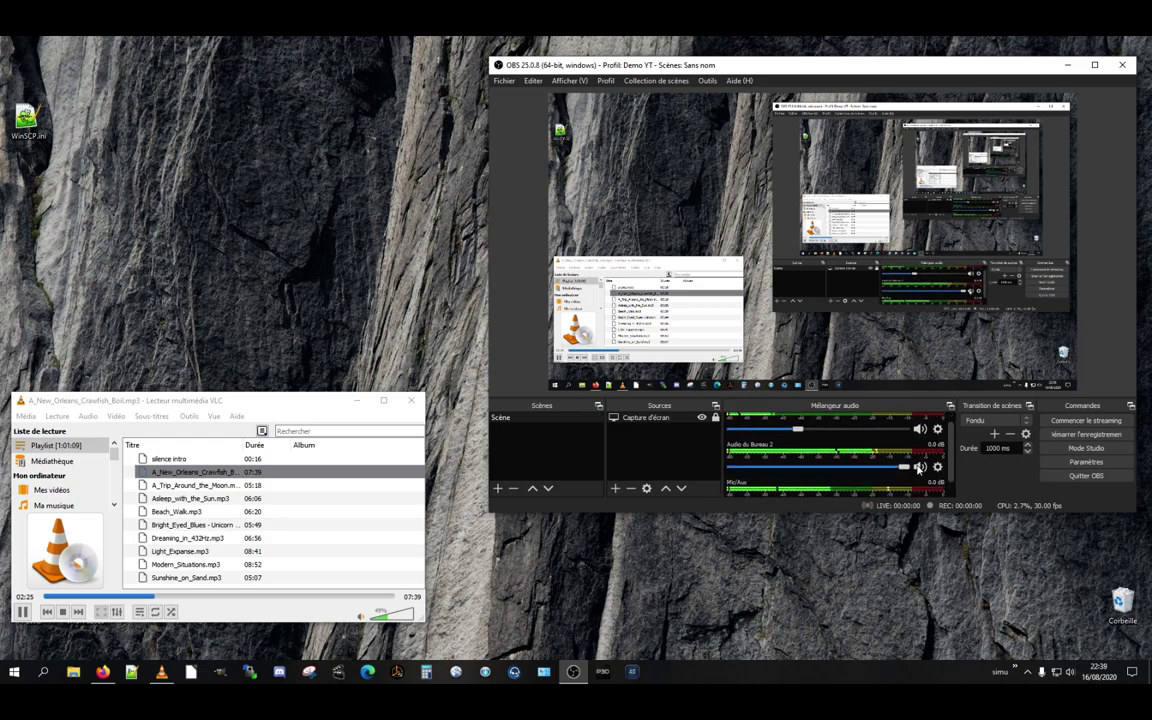
scroll(810, 432, "up", 1)
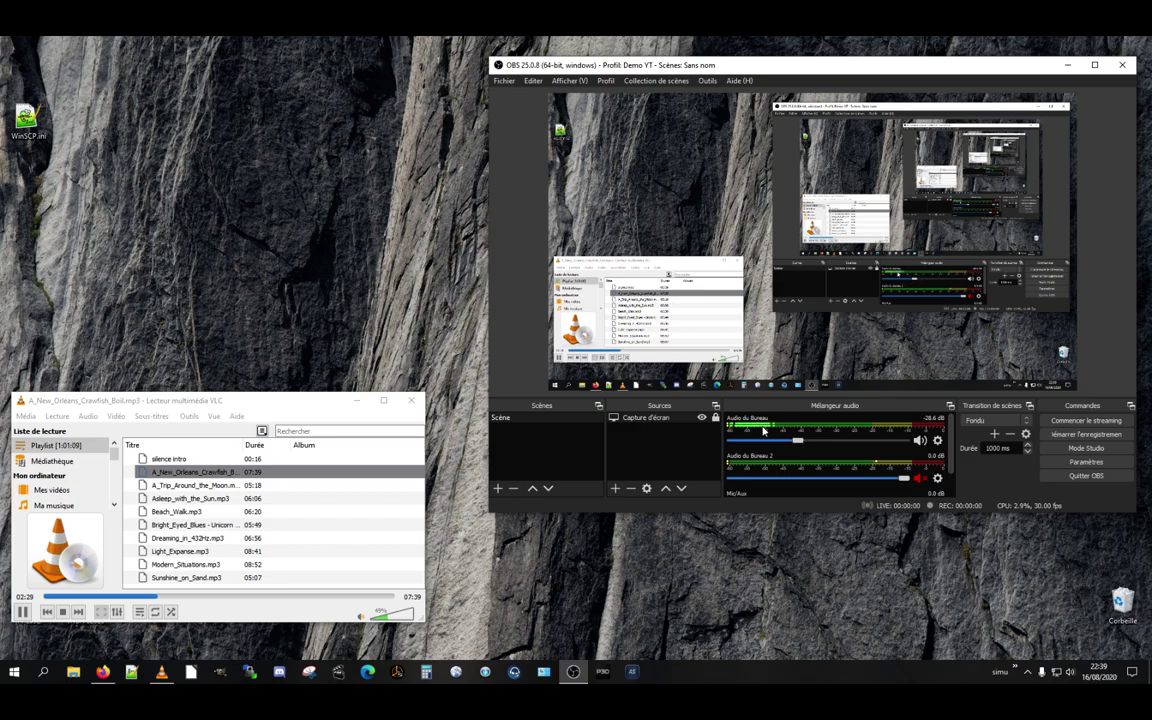
- Mute and unmute the Mic/Aux source, and reduce its level to -0.6 dB
scroll(856, 476, "down", 2)
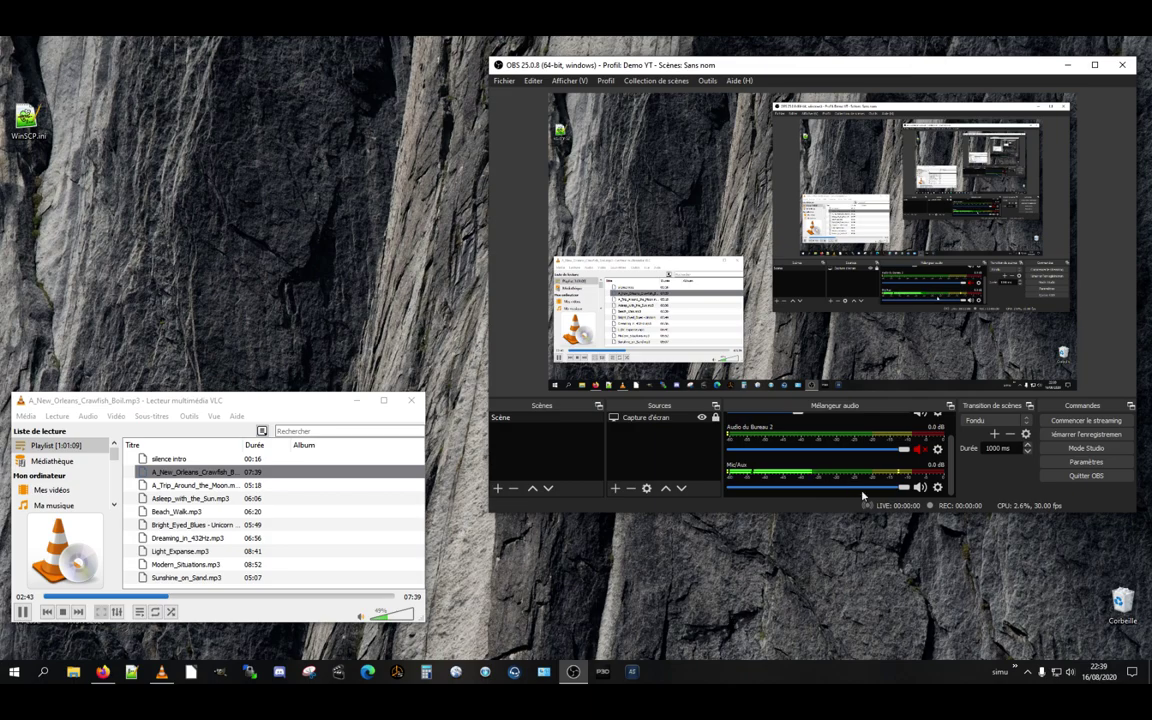
left_click(920, 488)
left_click(920, 488)
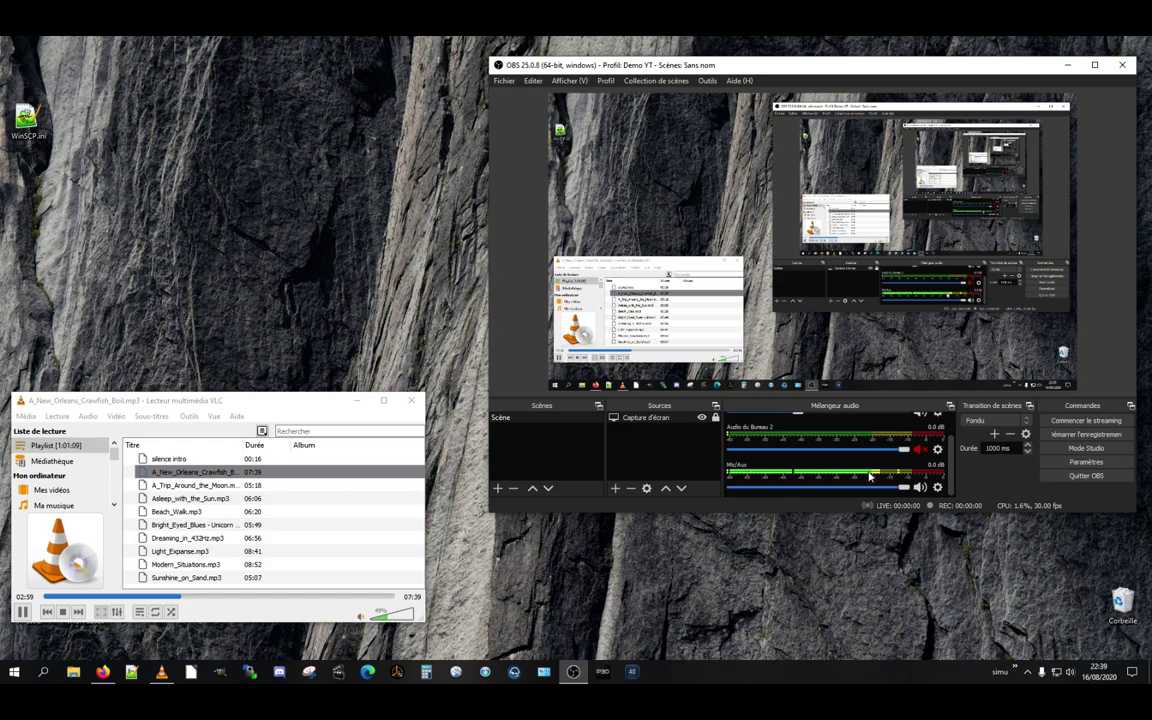
left_click(904, 488)
left_click_drag(904, 488, 900, 488)
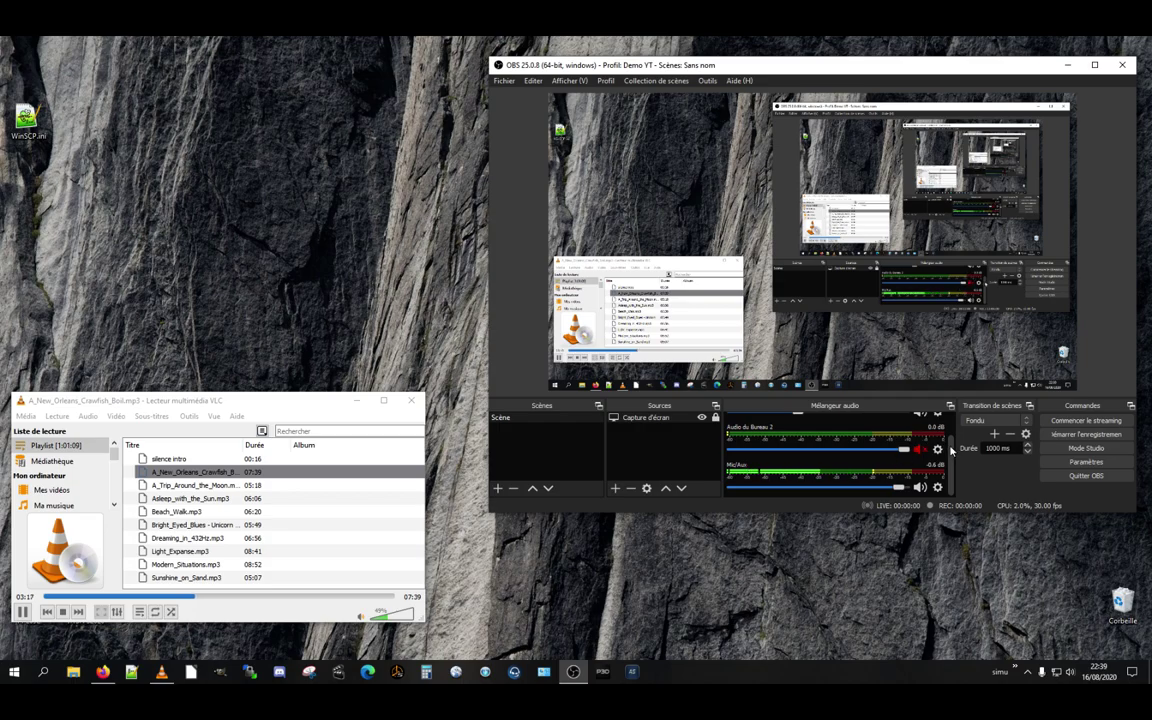
- Move the VLC window higher on the desktop and pause the playing track
scroll(947, 415, "up", 3)
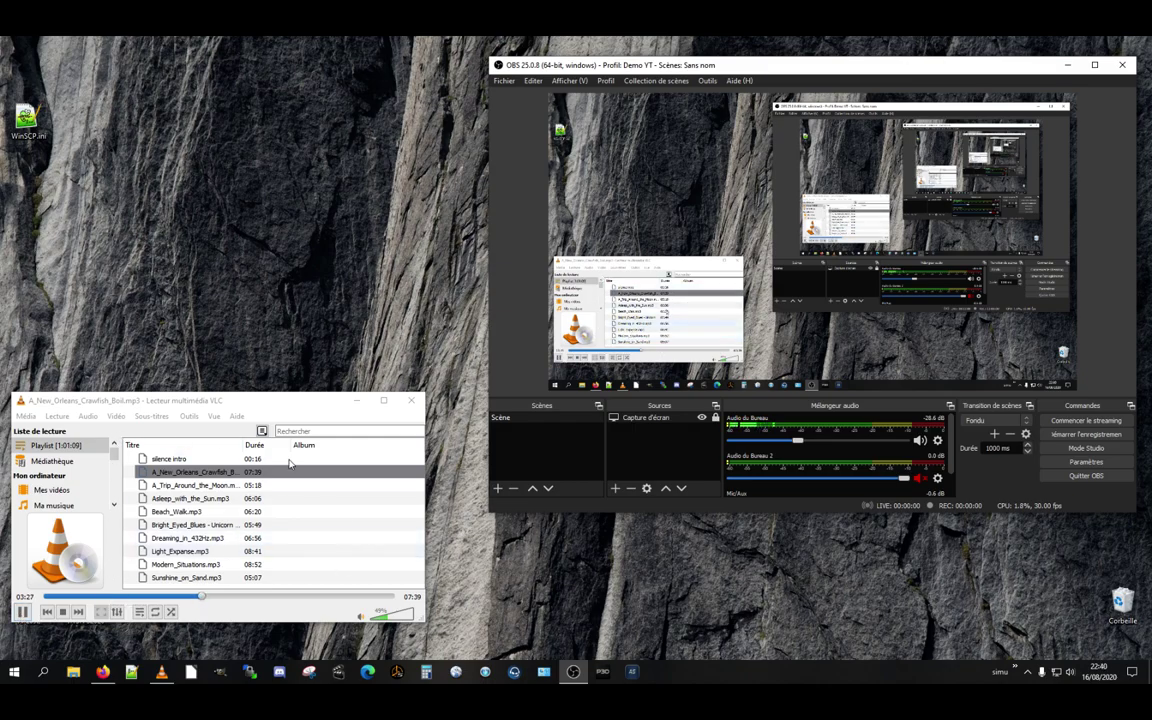
left_click_drag(254, 405, 269, 332)
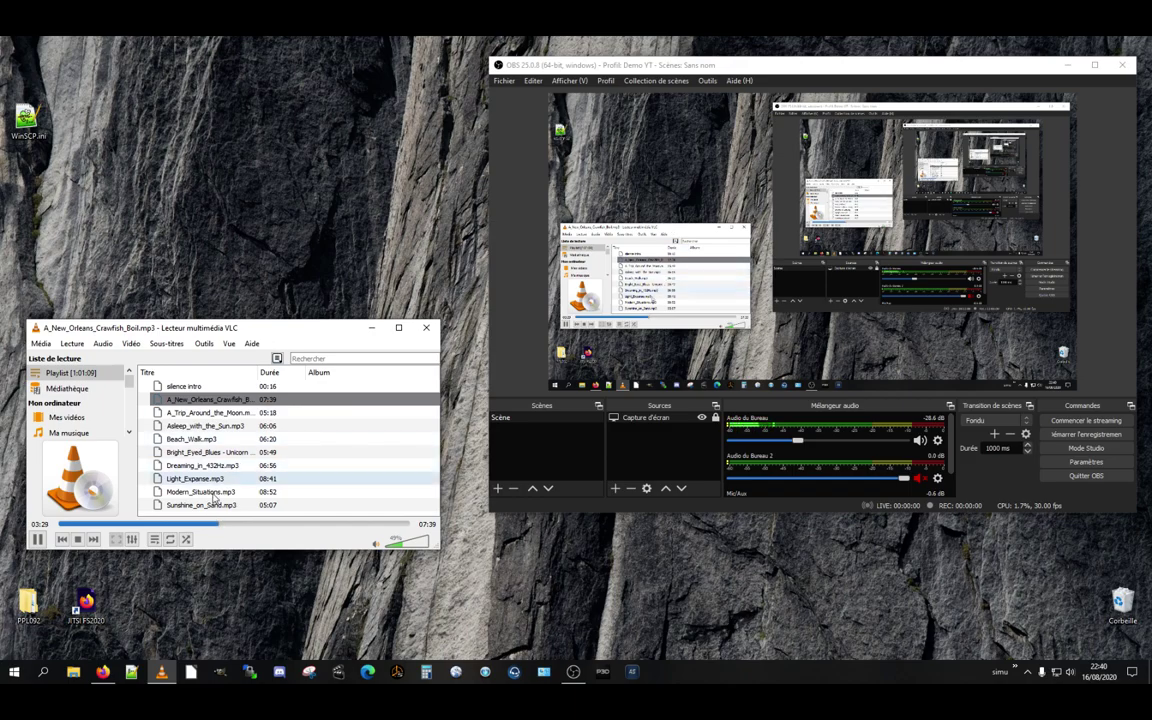
left_click(37, 539)
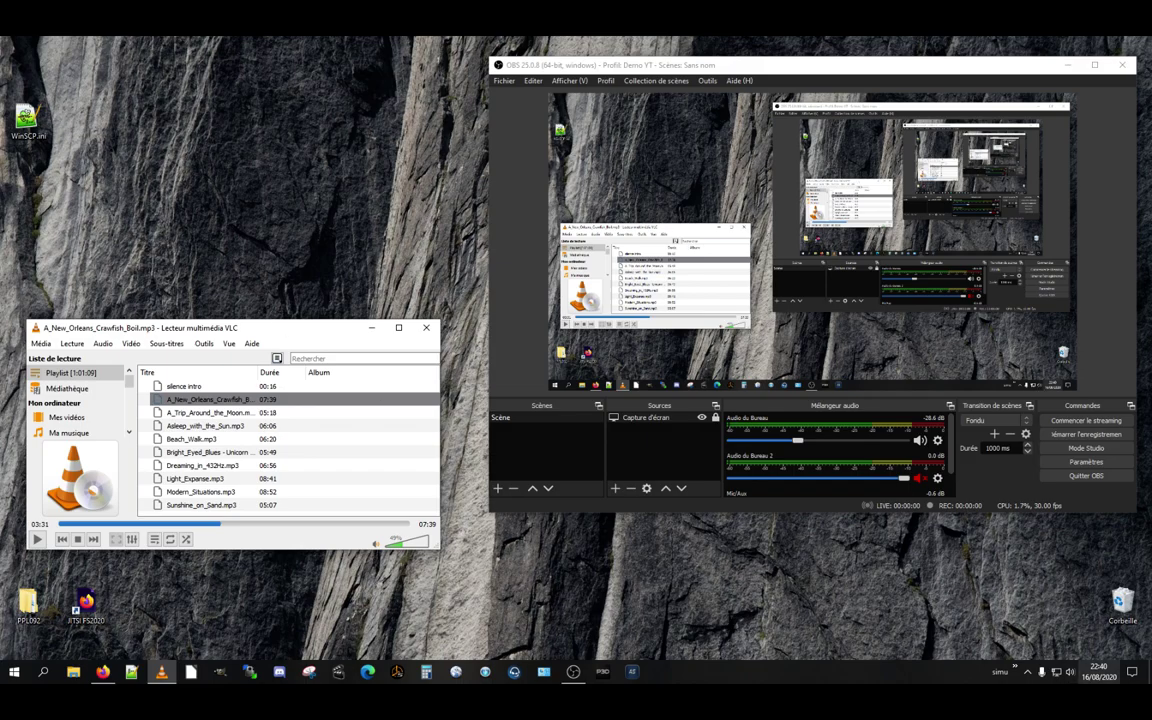
- Open the Windows sound settings and go to the volume preferences for applications and devices
right_click(1071, 673)
left_click(1062, 606)
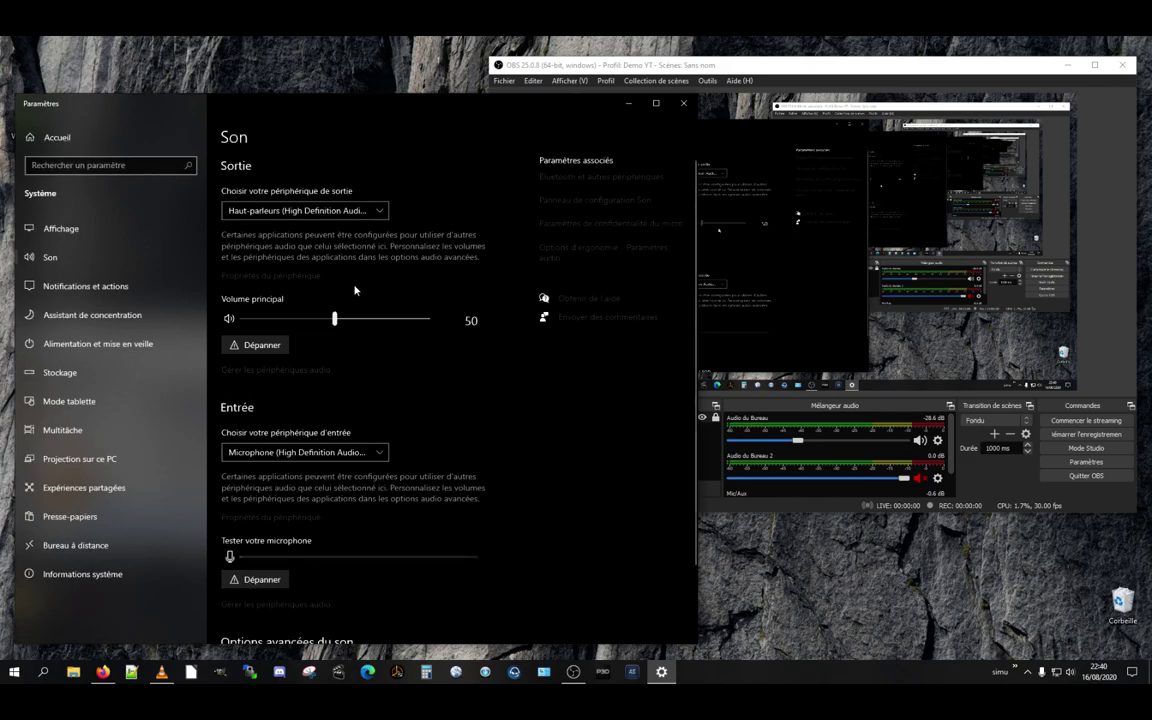
scroll(336, 437, "down", 2)
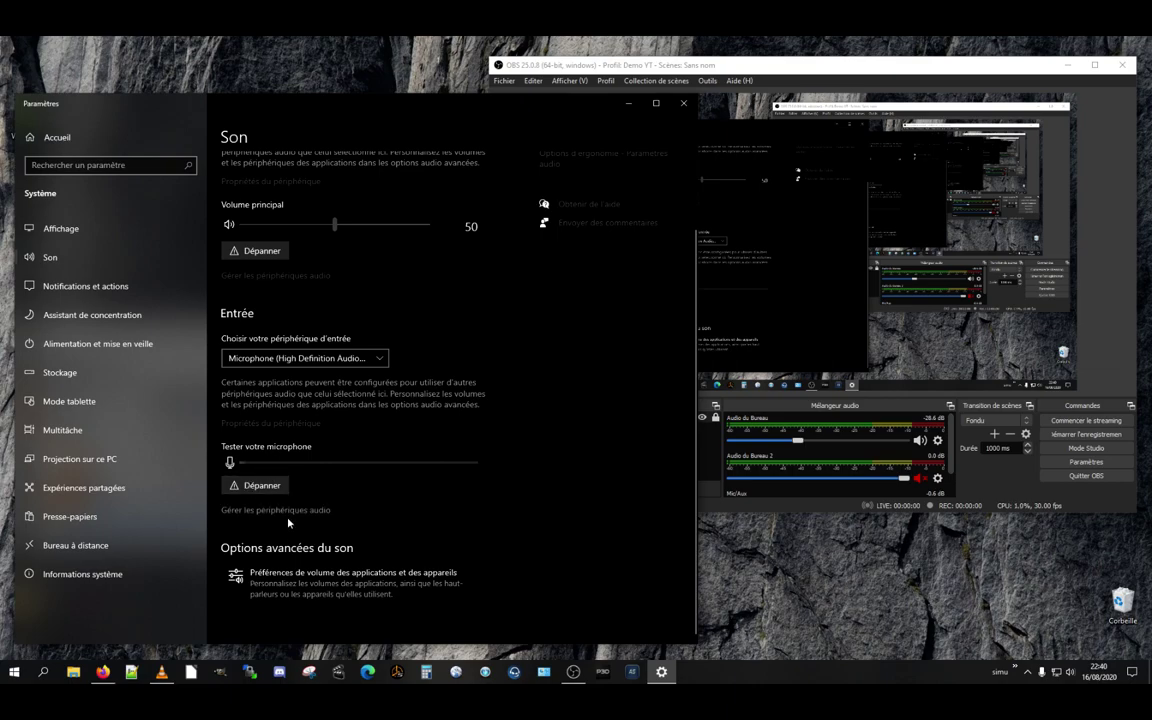
left_click(300, 585)
scroll(95, 415, "down", 2)
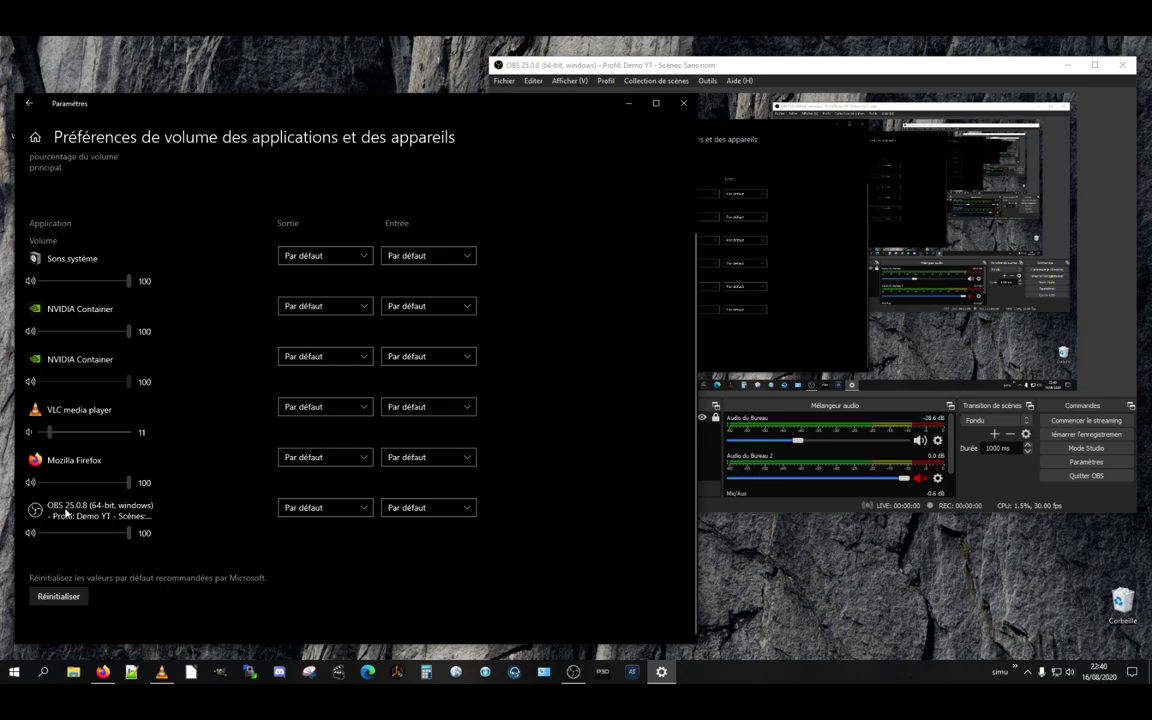
- Check the volume slider for OBS in the application volume list
left_click(128, 535)
left_click(128, 535)
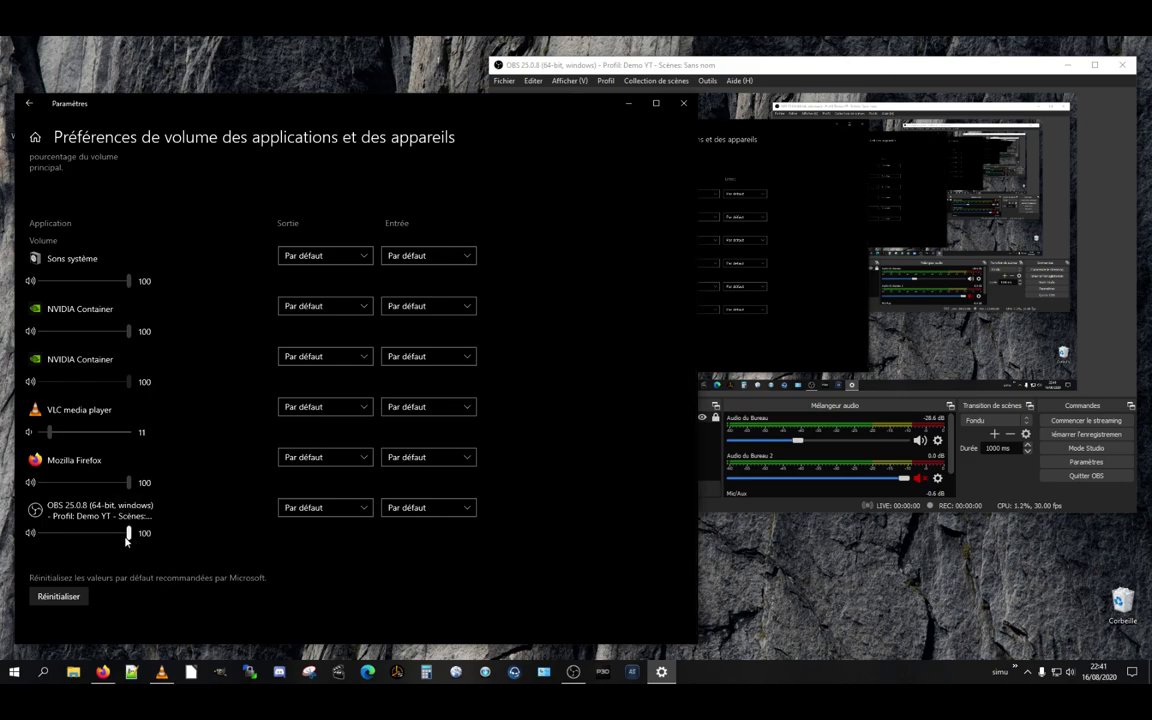
scroll(128, 539, "down", 1)
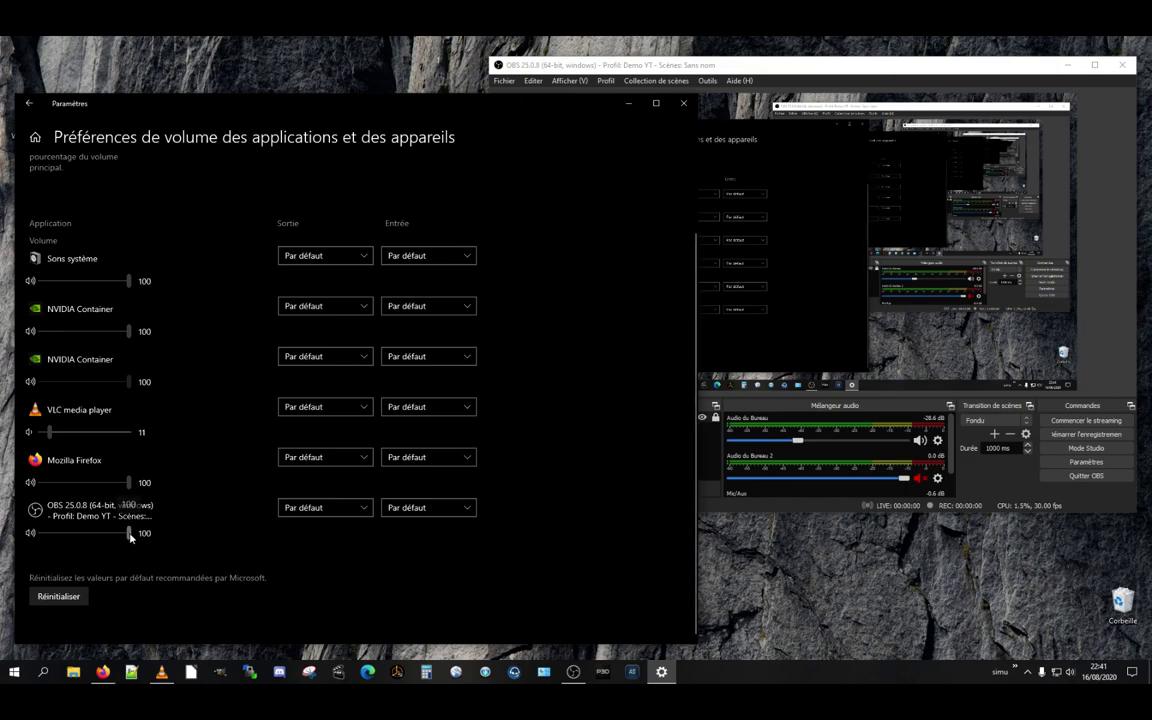
- Lower the OBS volume in the application volume list, and return it to 100
left_click_drag(128, 538, 127, 540)
mouse_move(128, 538)
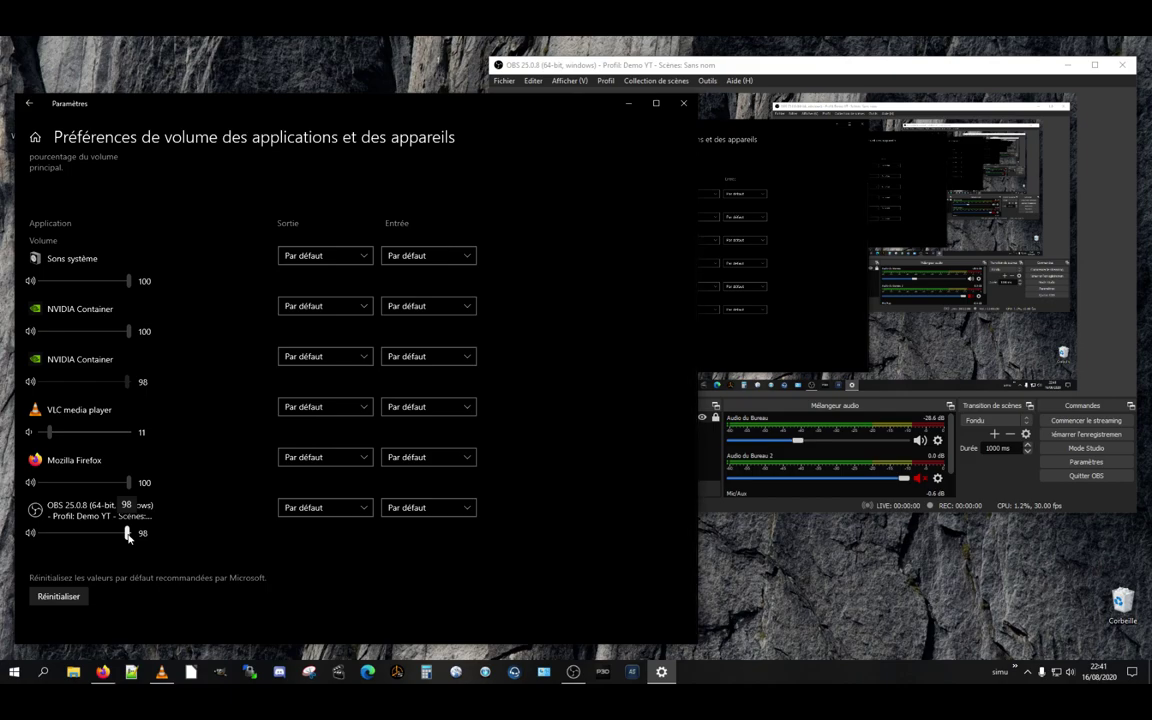
left_click_drag(127, 537, 110, 536)
left_click_drag(110, 536, 129, 536)
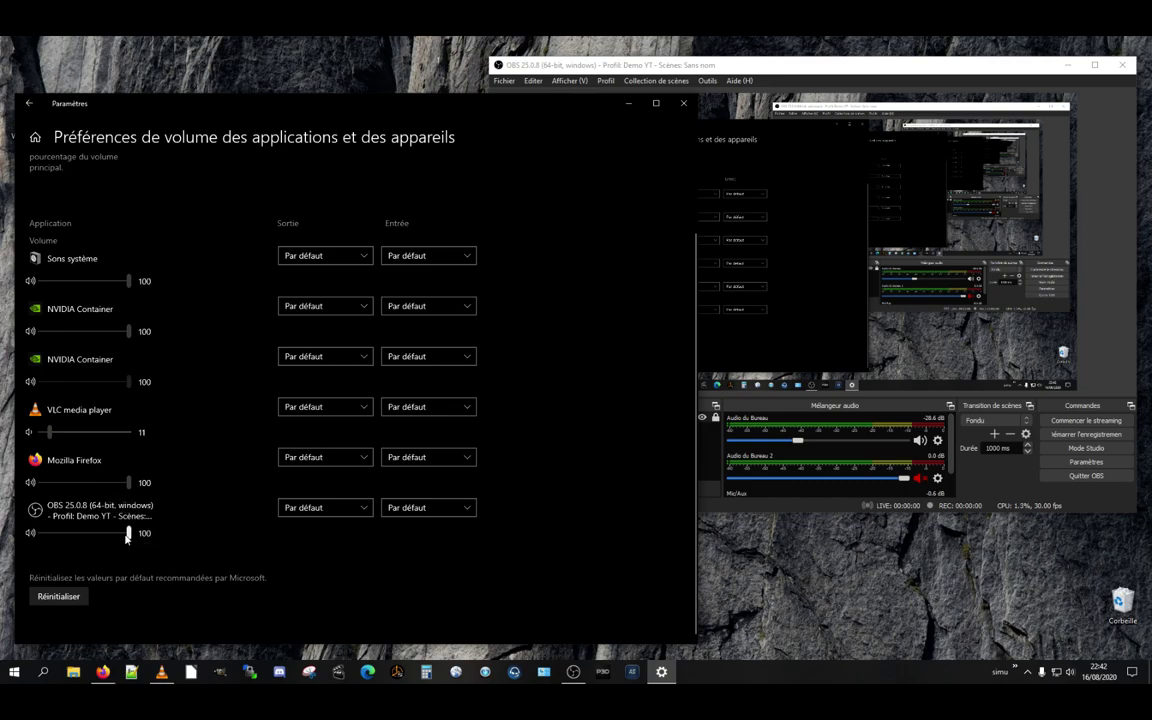
left_click(129, 536)
left_click_drag(129, 537, 128, 541)
left_click_drag(127, 540, 125, 540)
left_click_drag(127, 537, 131, 537)
- Set the volume of the first NVIDIA Container entry to 99 in the application list
left_click(815, 63)
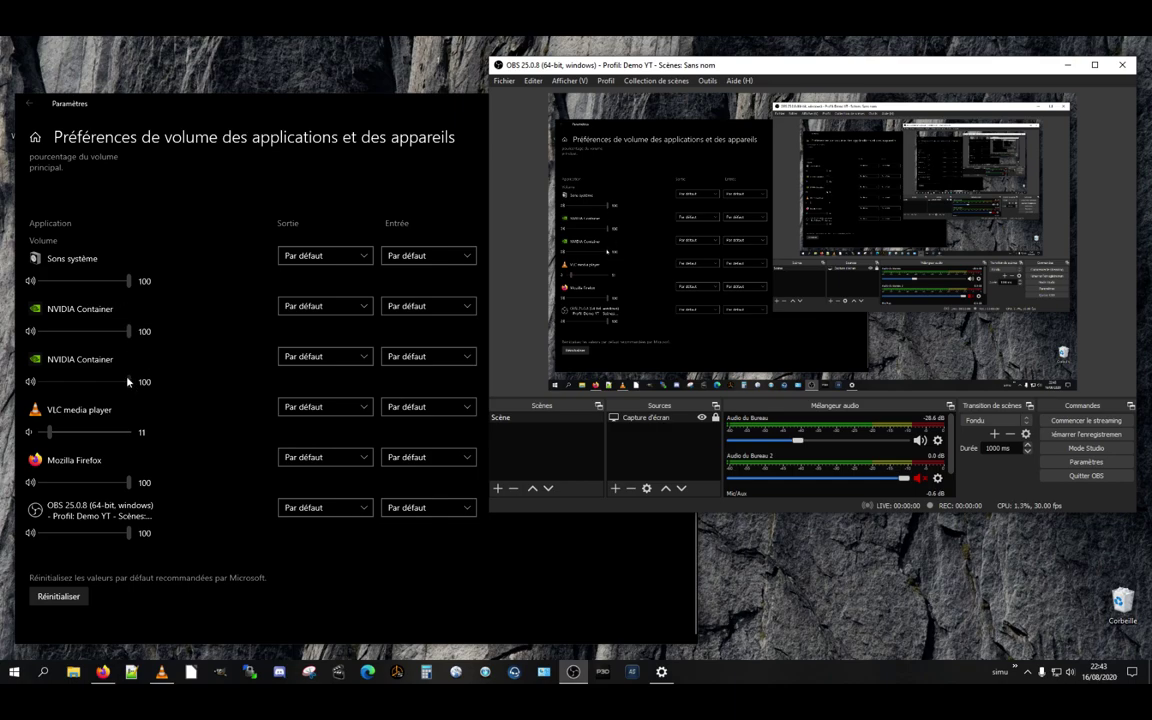
left_click(128, 332)
left_click(129, 382)
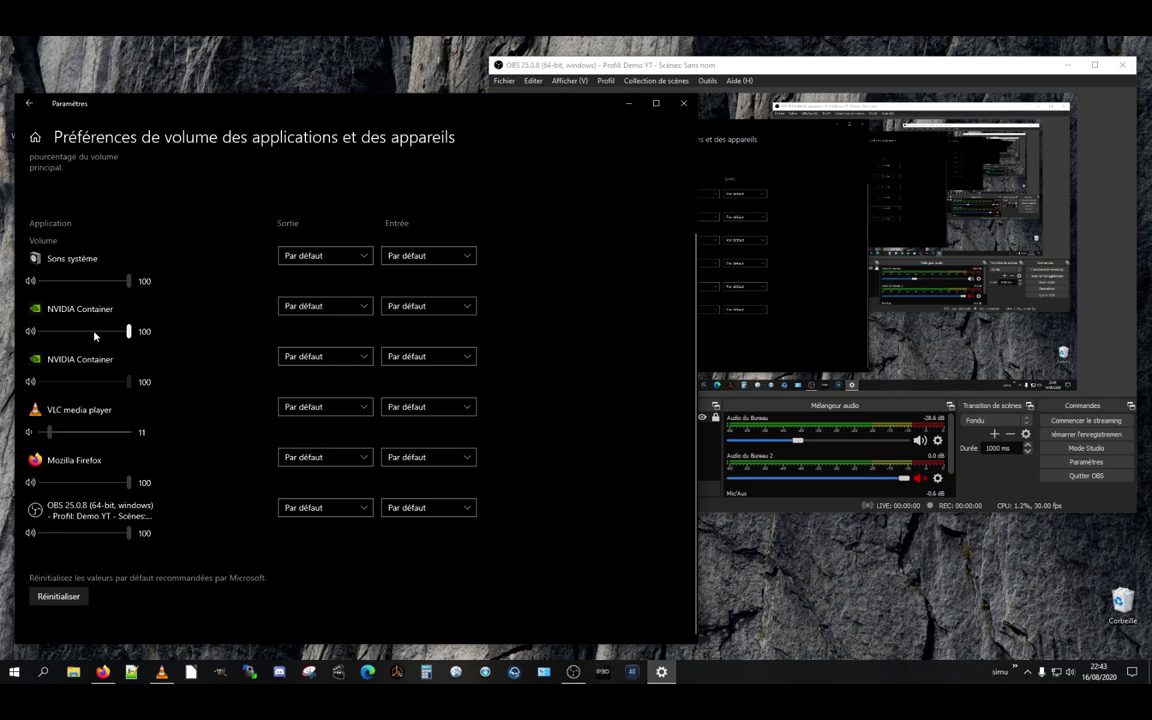
left_click_drag(129, 335, 127, 336)
- Set VLC's application volume to 33, and bring up the VLC window beside the application volume list
left_click(111, 434)
left_click_drag(111, 434, 69, 433)
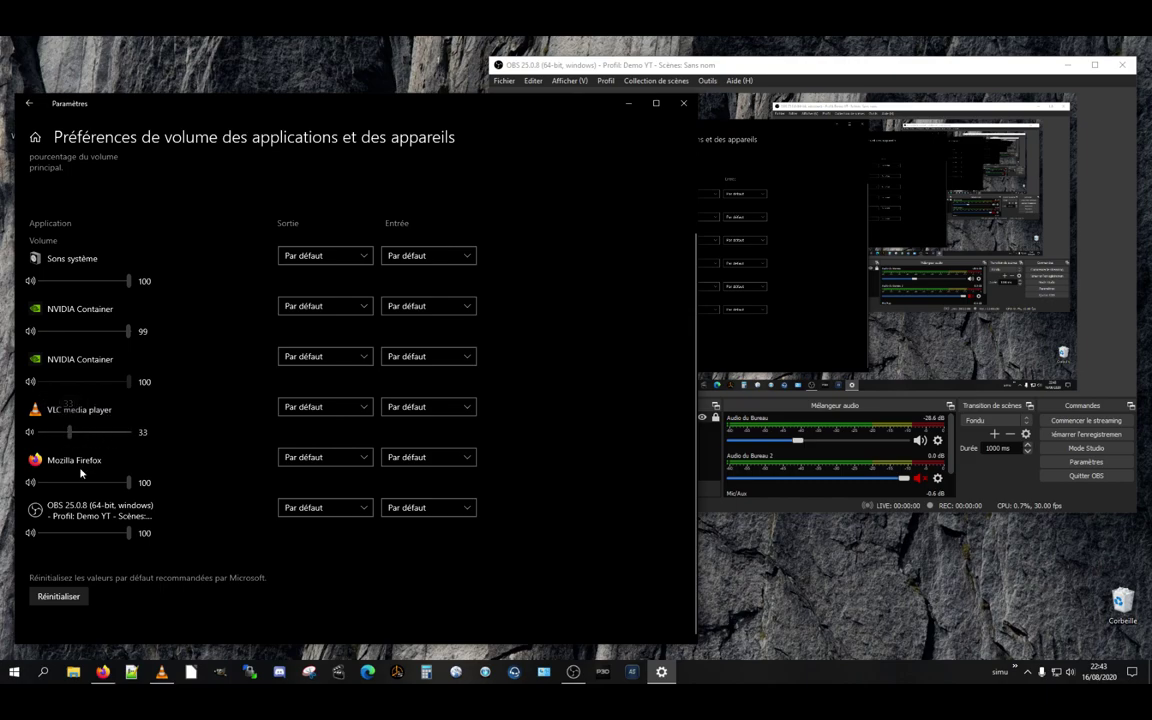
left_click(161, 671)
left_click_drag(190, 328, 721, 241)
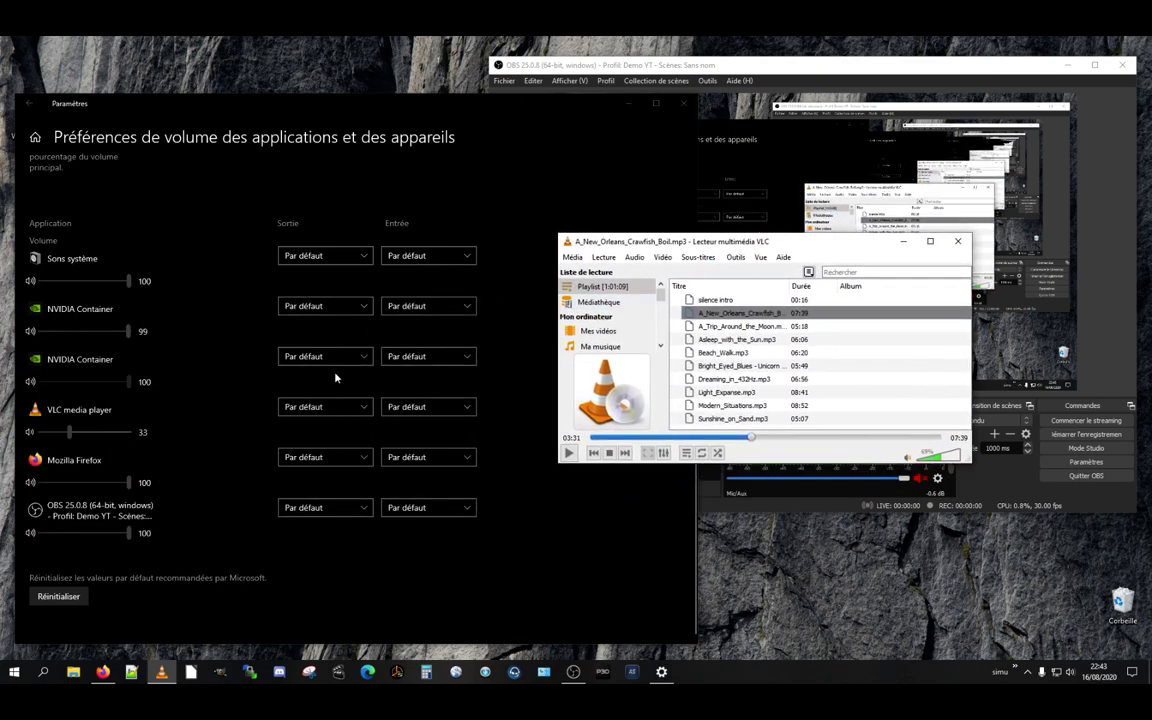
- Vary VLC's volume from both the application list and the player's own control, ending at 57 in the list
left_click(78, 433)
mouse_move(78, 433)
left_mouse_down()
mouse_move(112, 433)
mouse_move(97, 435)
left_mouse_up()
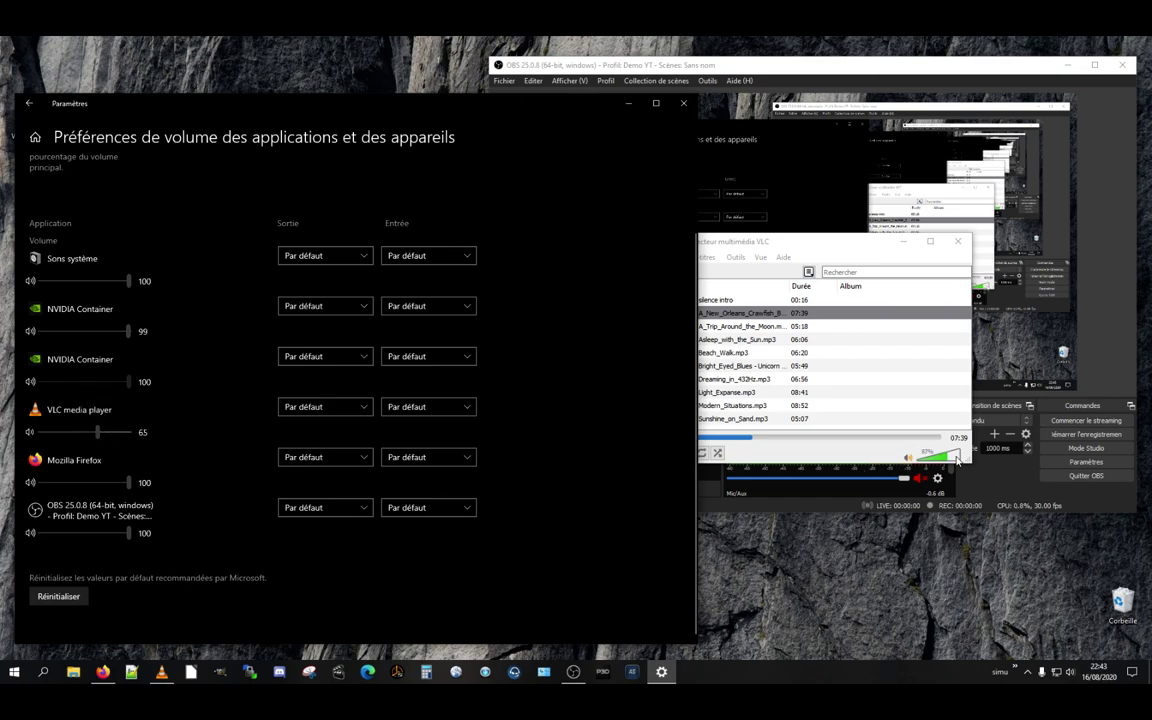
left_click(862, 415)
left_click(916, 462)
left_click_drag(916, 463, 942, 462)
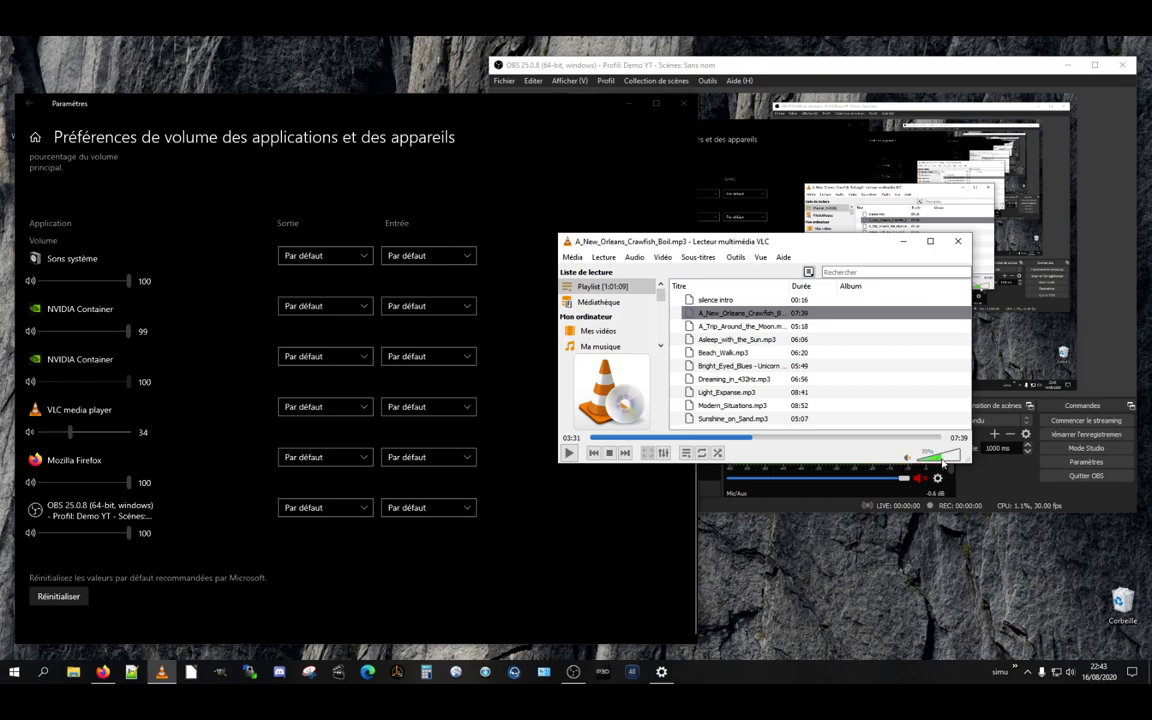
left_click_drag(942, 462, 954, 455)
left_click_drag(89, 432, 92, 432)
- Minimize VLC and the sound settings, and reposition the OBS window near the middle of the desktop
left_click(900, 243)
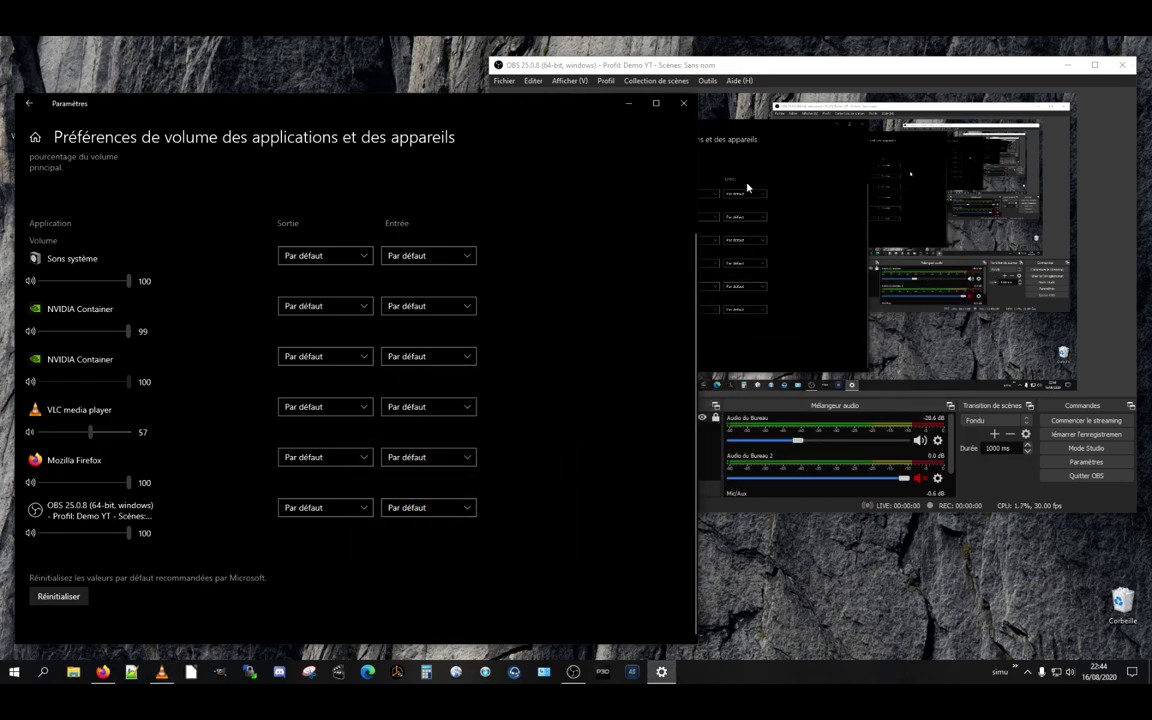
left_click(630, 104)
left_click_drag(900, 76, 494, 98)
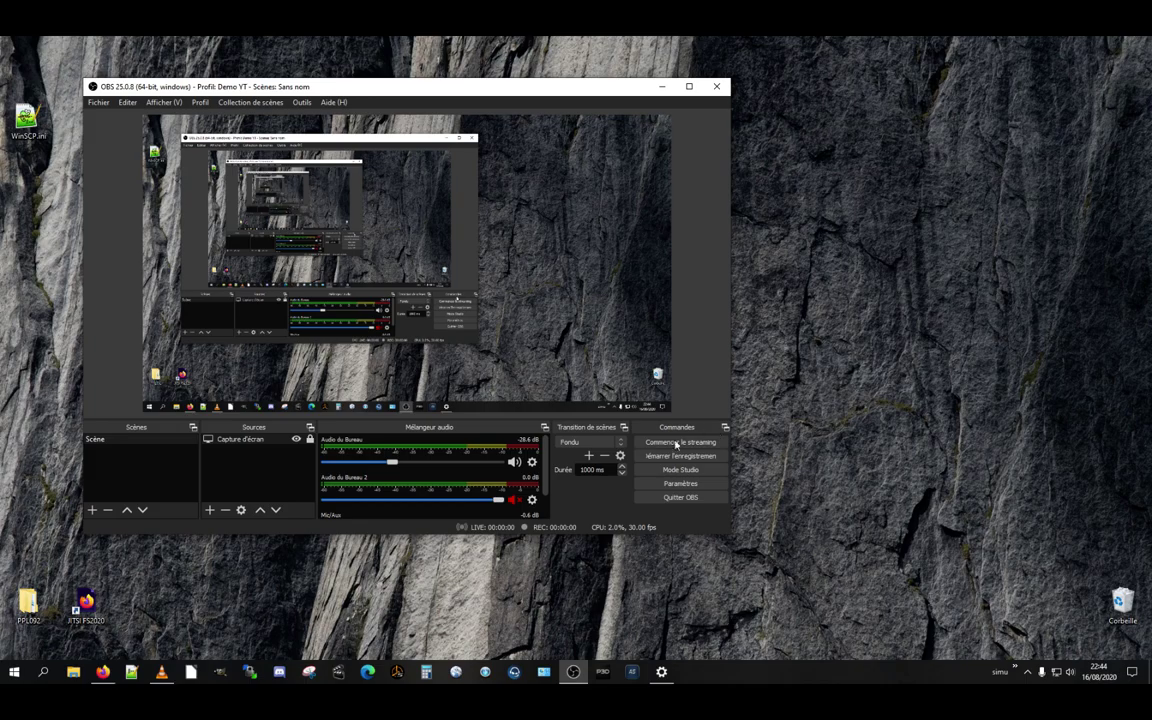
left_click_drag(458, 89, 732, 93)
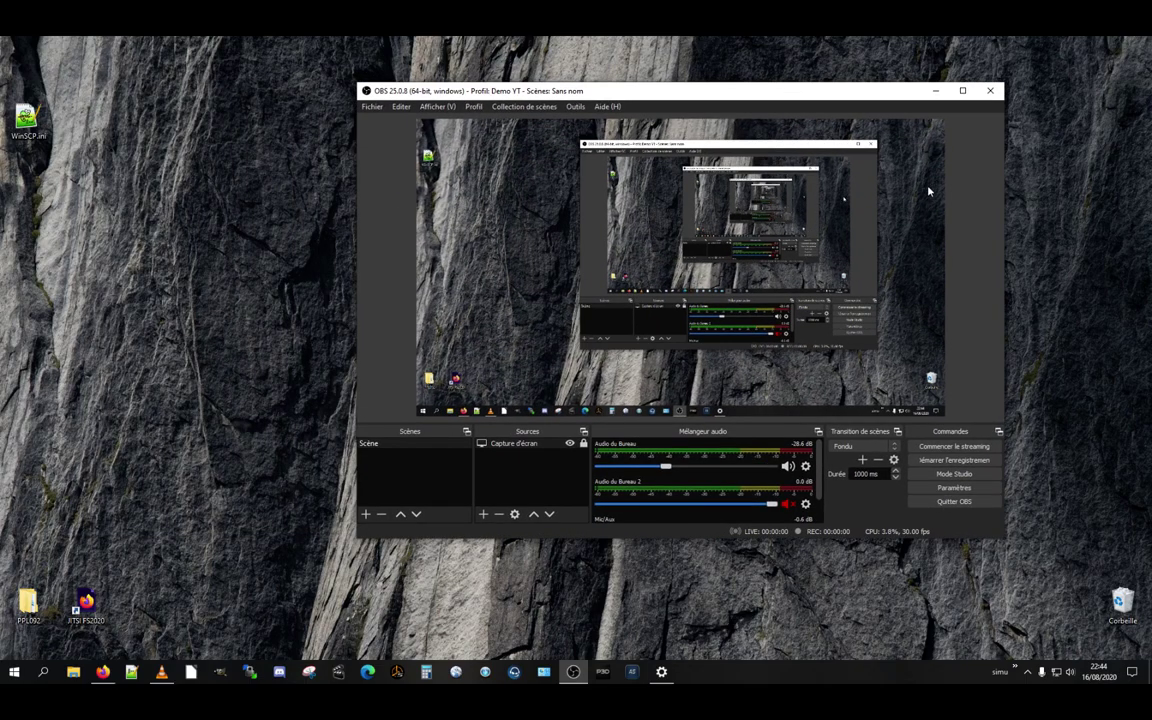
left_click_drag(898, 95, 779, 80)
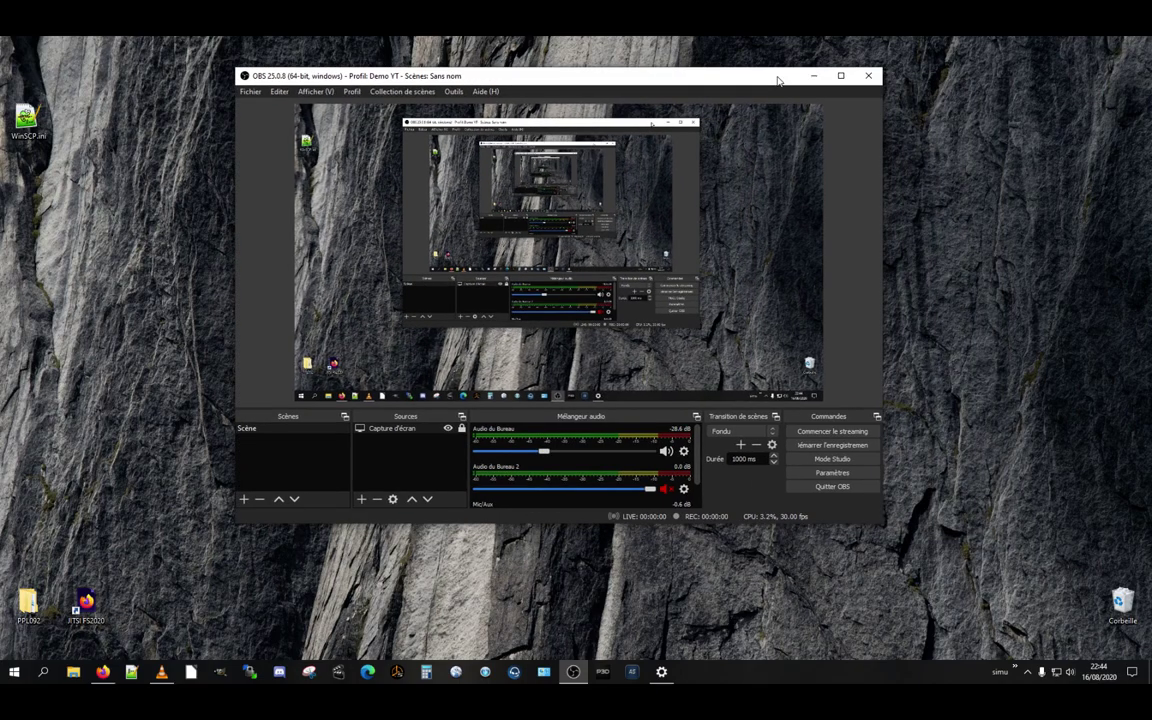
- Start recording and try the Mic/Aux level at -29.7 dB and -12.0 dB before settling on -2.5 dB
left_click(817, 449)
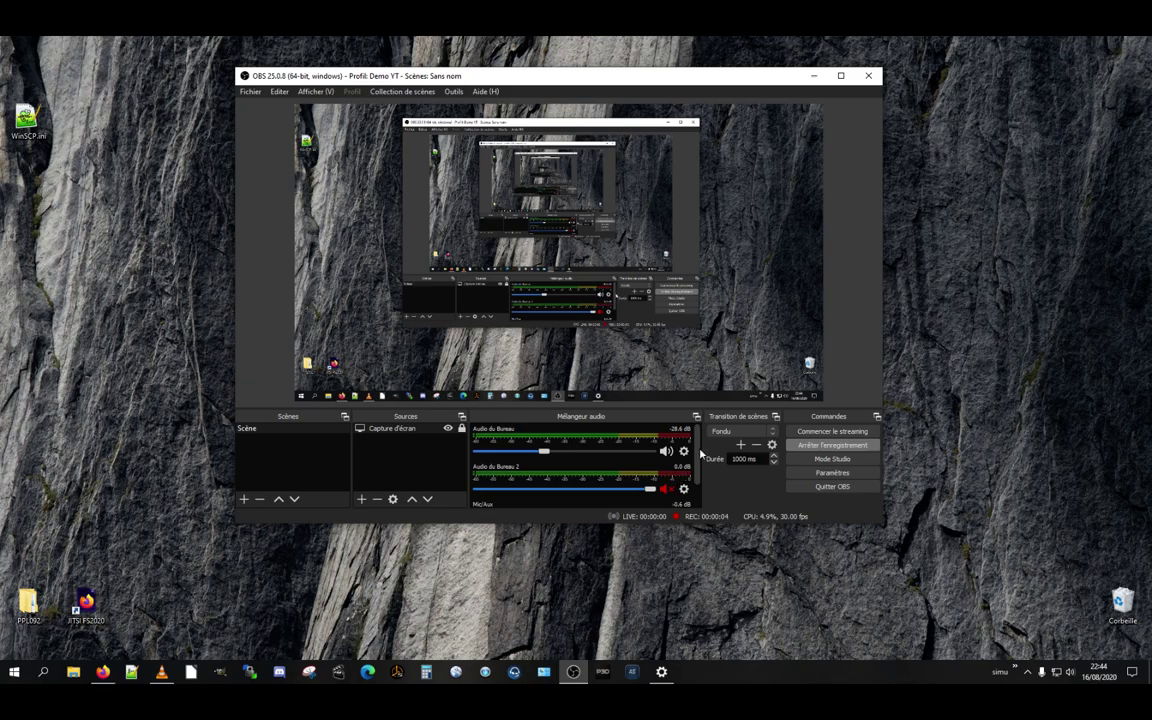
scroll(524, 492, "down", 2)
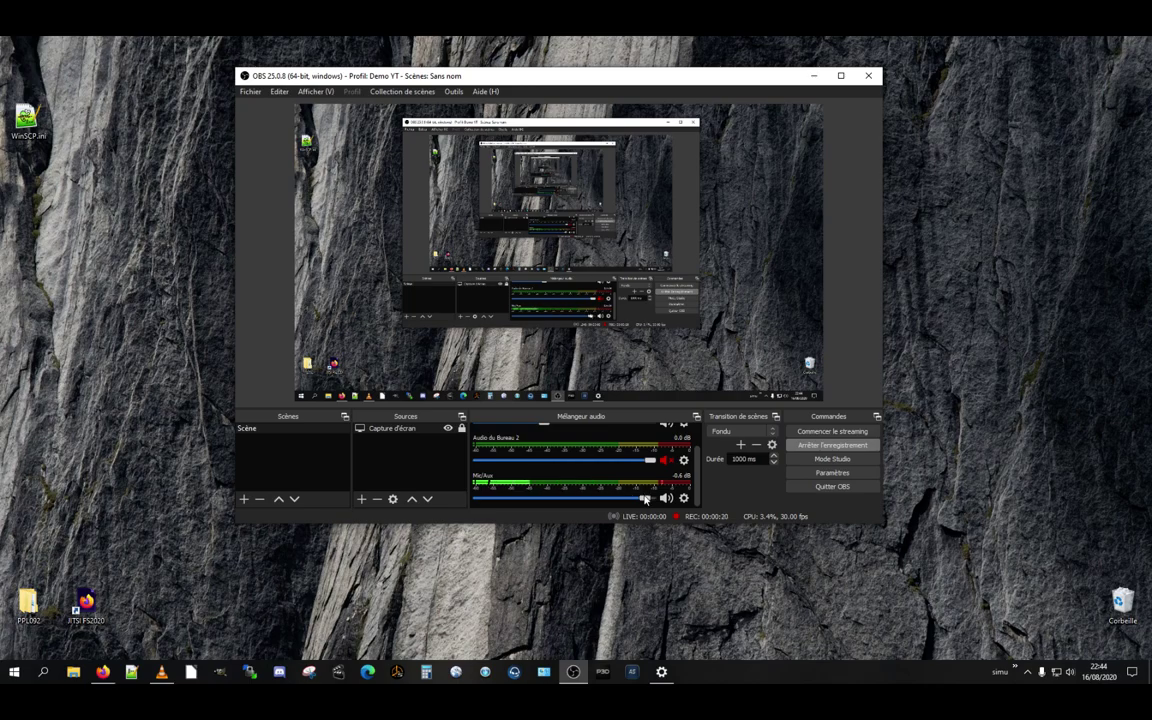
left_click_drag(643, 501, 541, 504)
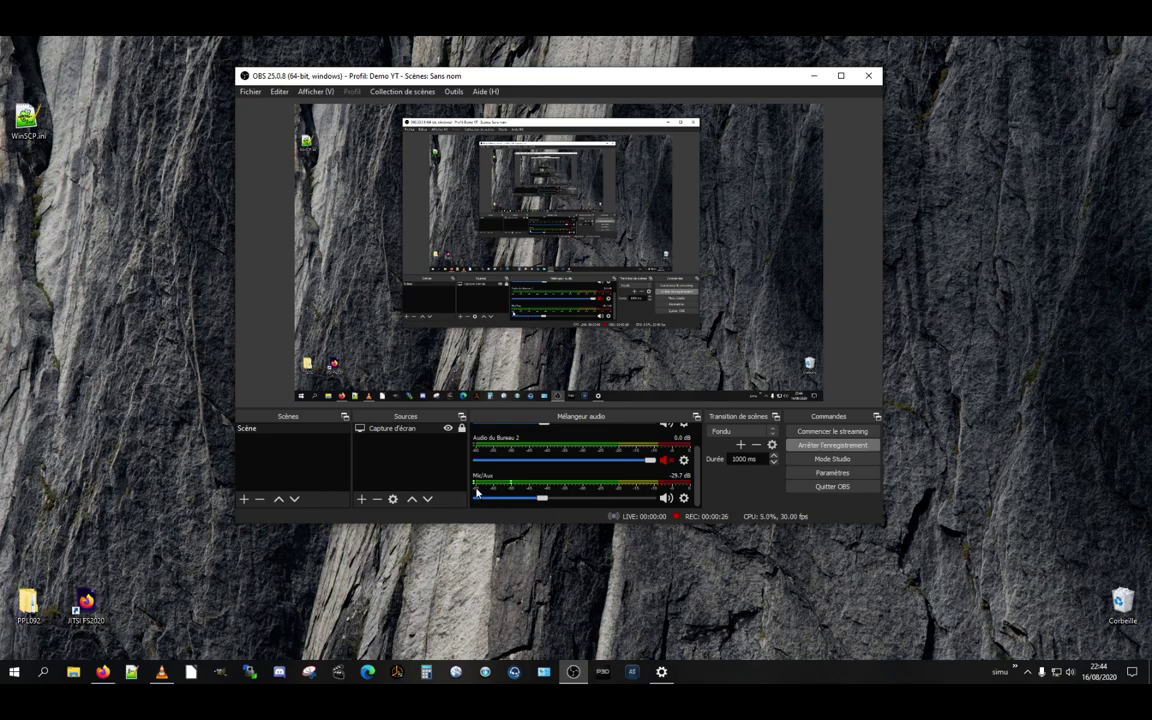
left_click_drag(541, 499, 583, 499)
left_click_drag(584, 498, 628, 507)
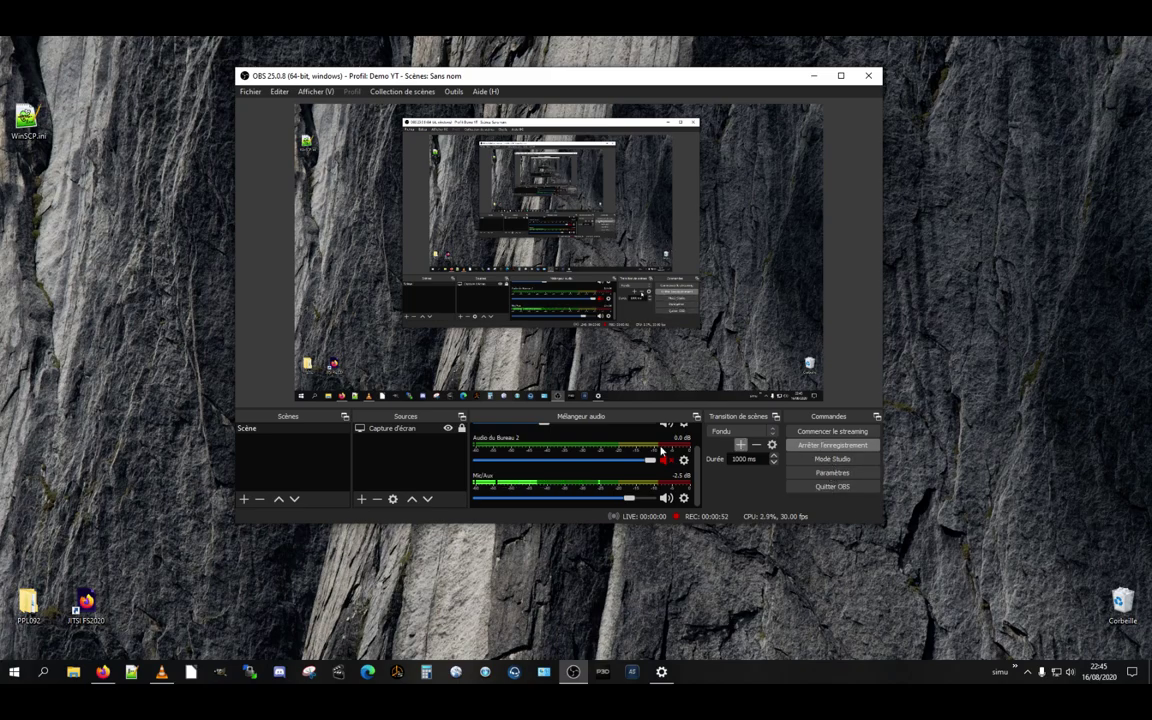
- Open File Explorer and go to the Vidéos folder on the SIMU (S:) drive
left_click(76, 670)
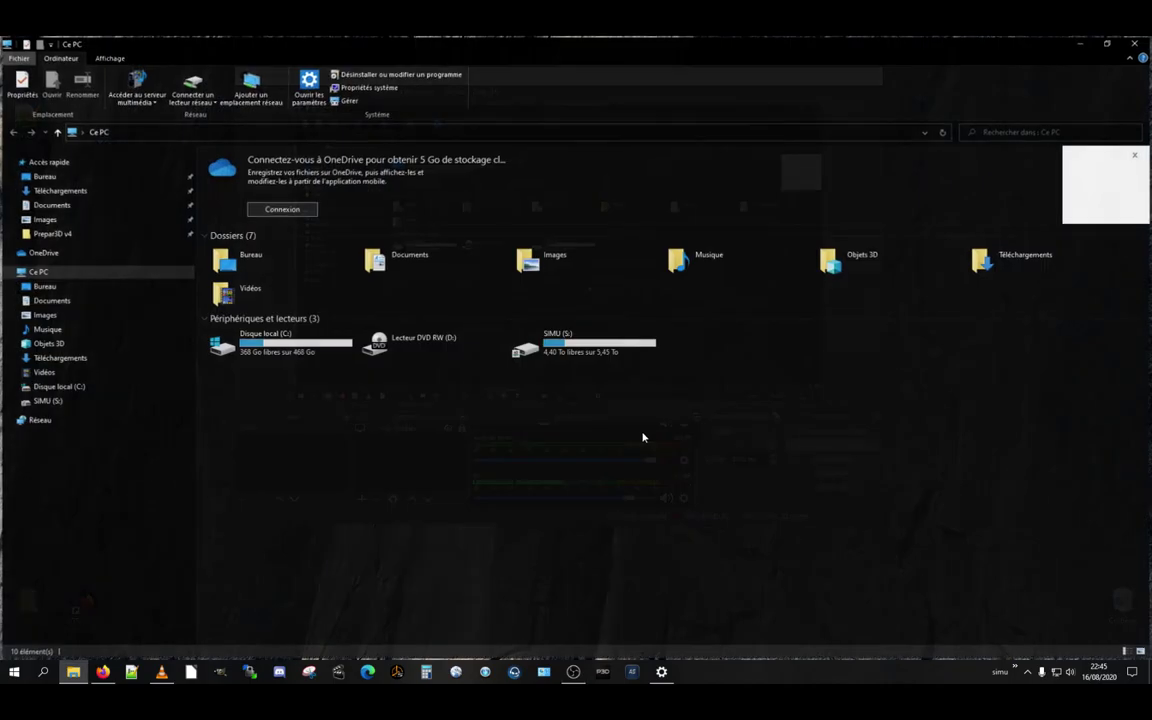
left_click(48, 404)
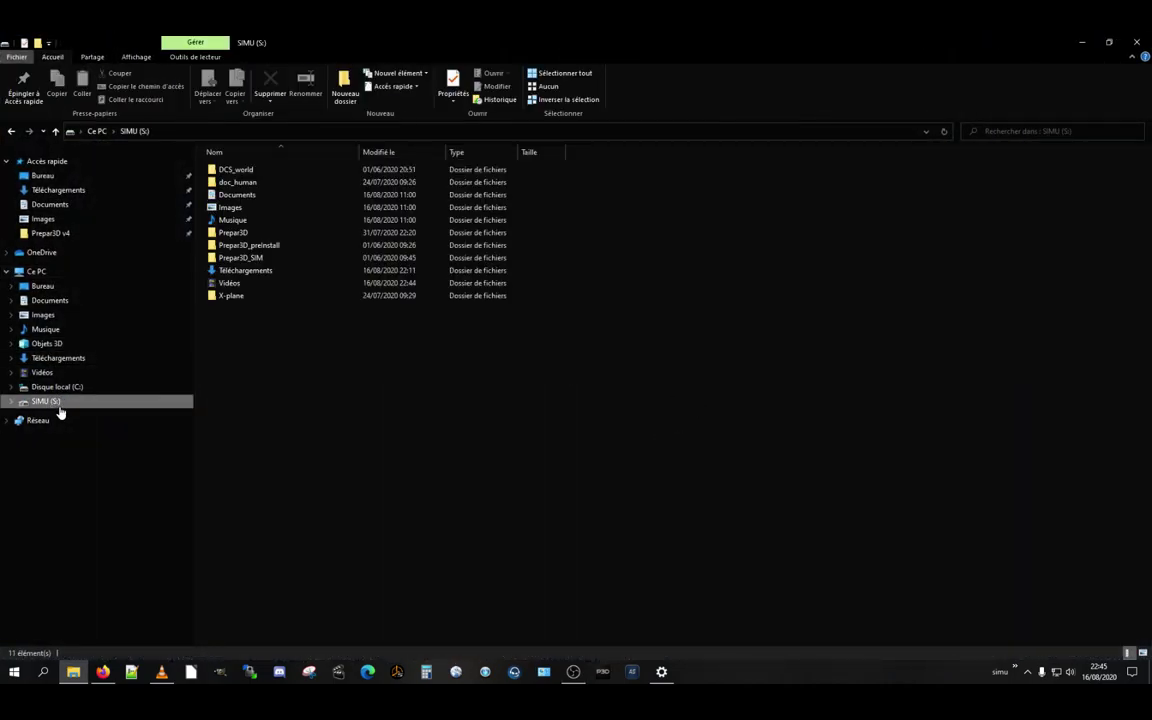
double_click(222, 284)
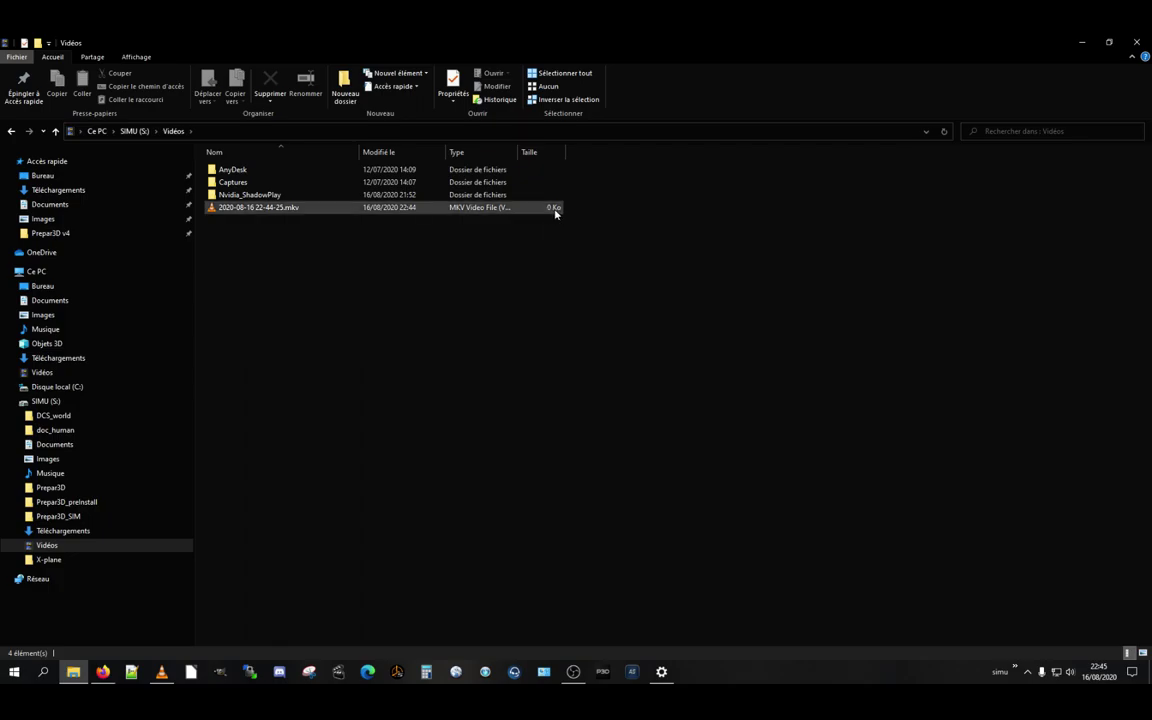
- Reduce the Vidéos folder window from full screen and arrange it and OBS so both are accessible
left_click(1106, 43)
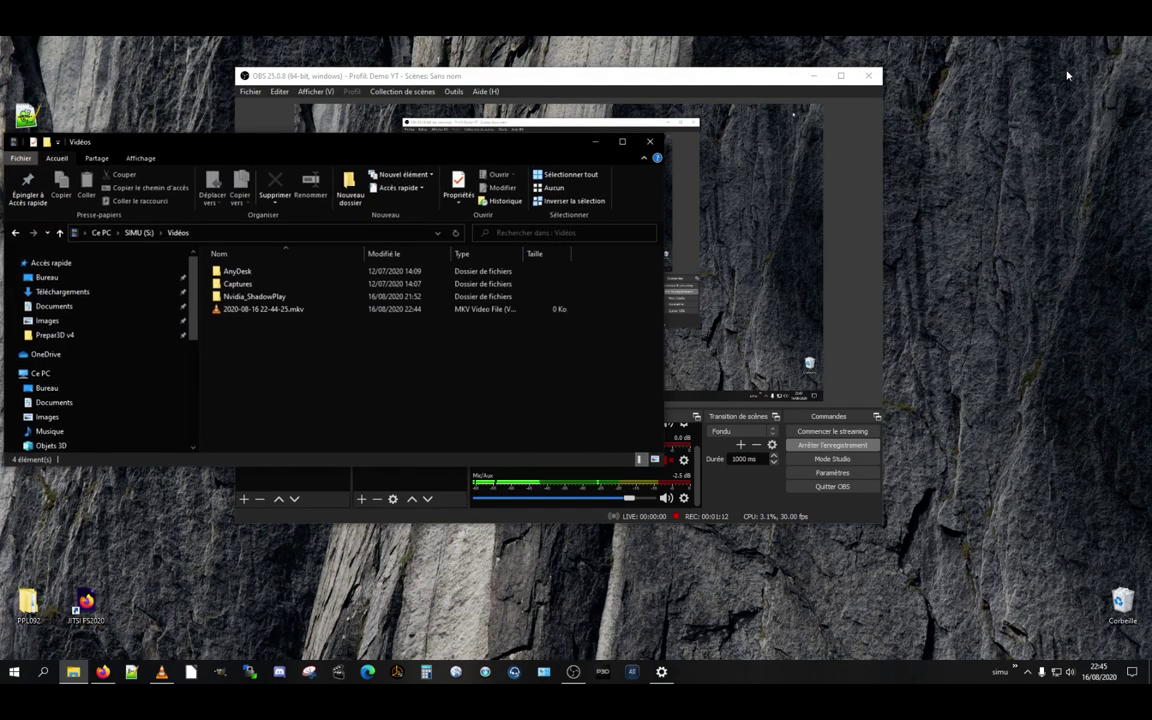
left_click_drag(487, 146, 488, 149)
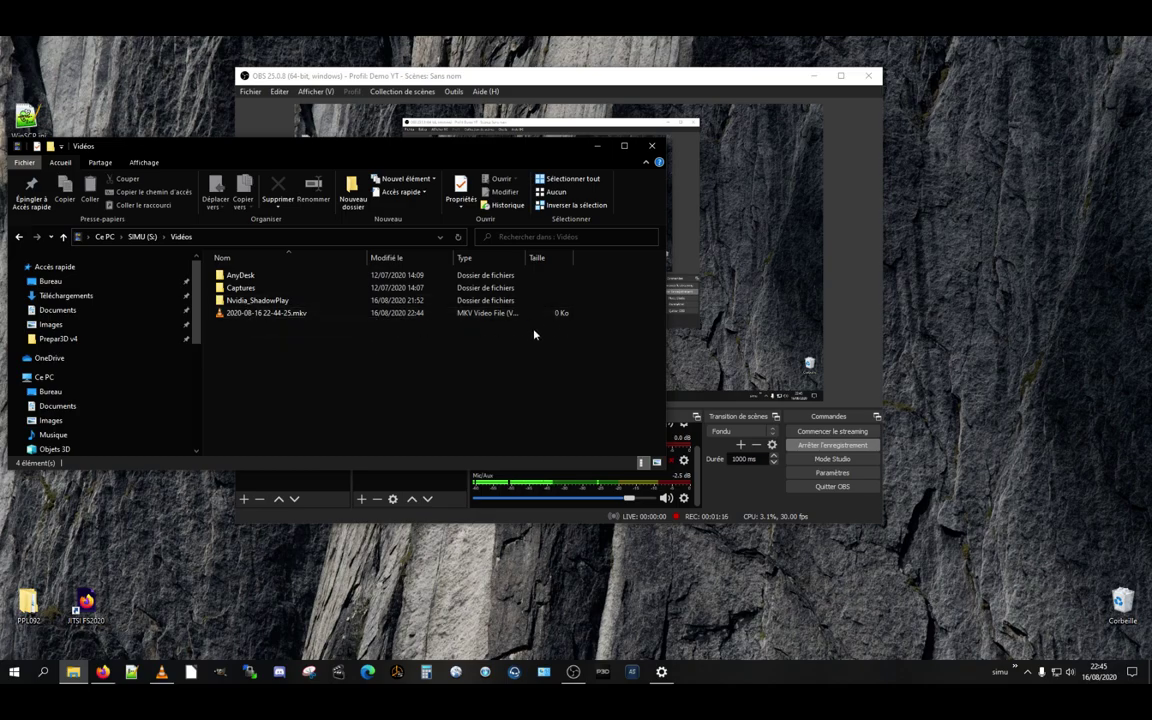
left_click_drag(450, 152, 446, 347)
left_click_drag(565, 83, 795, 83)
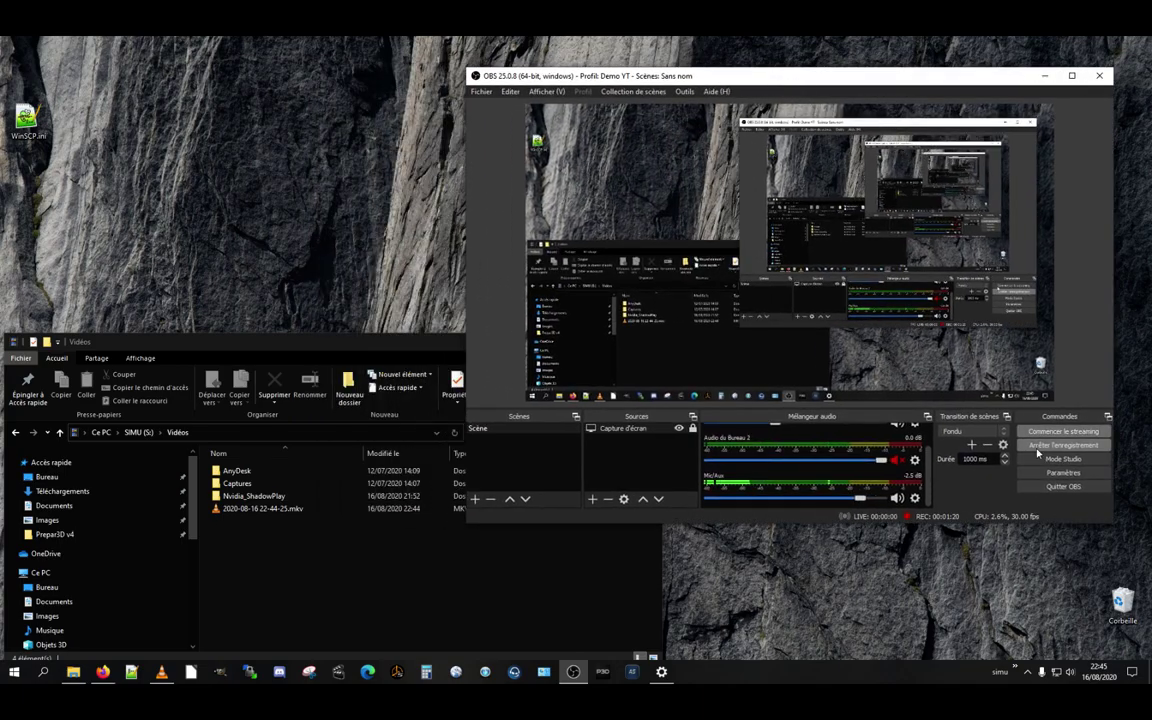
left_click(1058, 450)
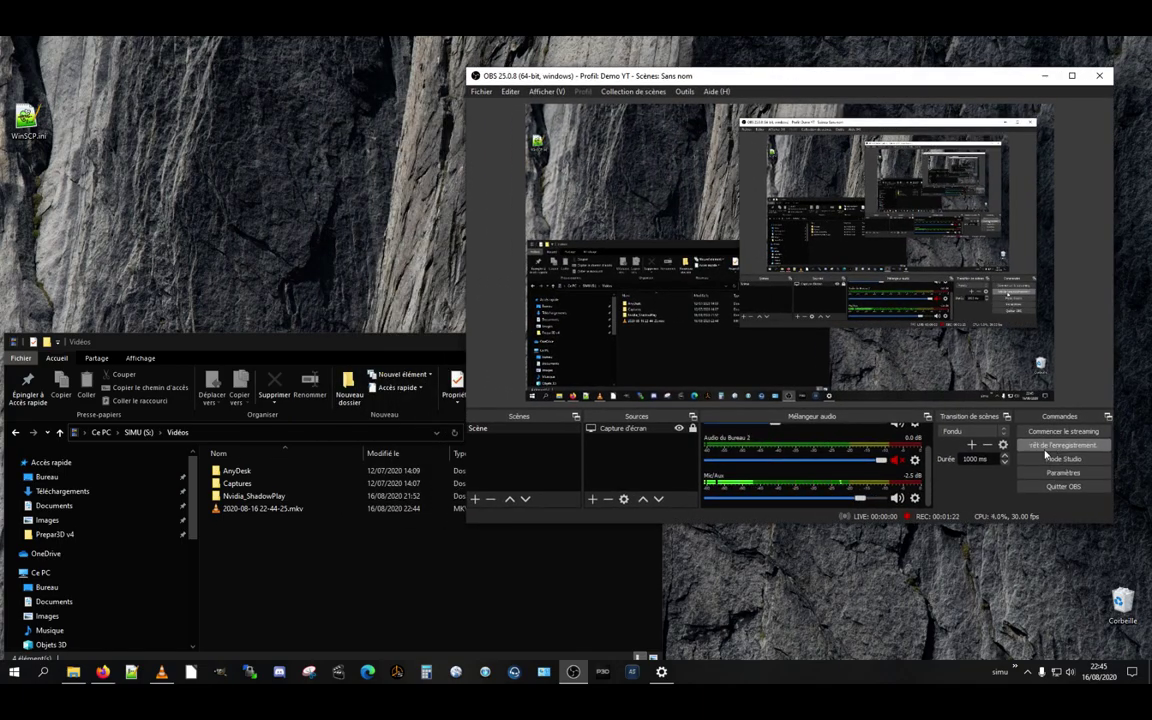
left_click(470, 580)
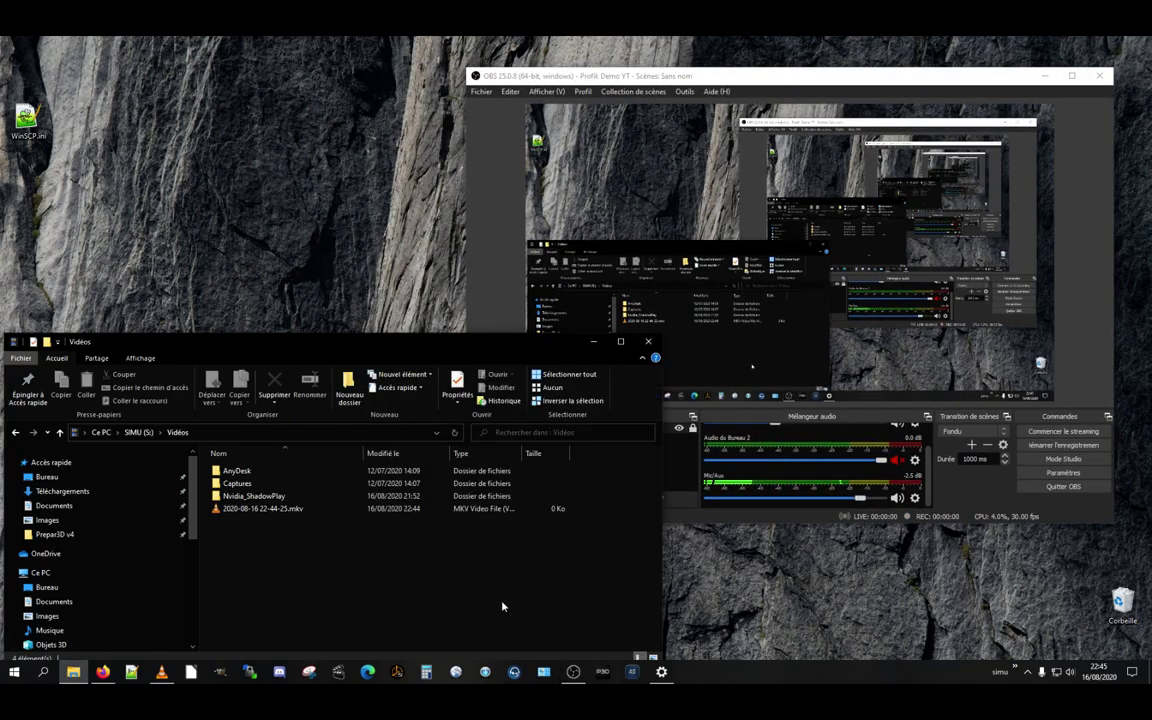
double_click(541, 514)
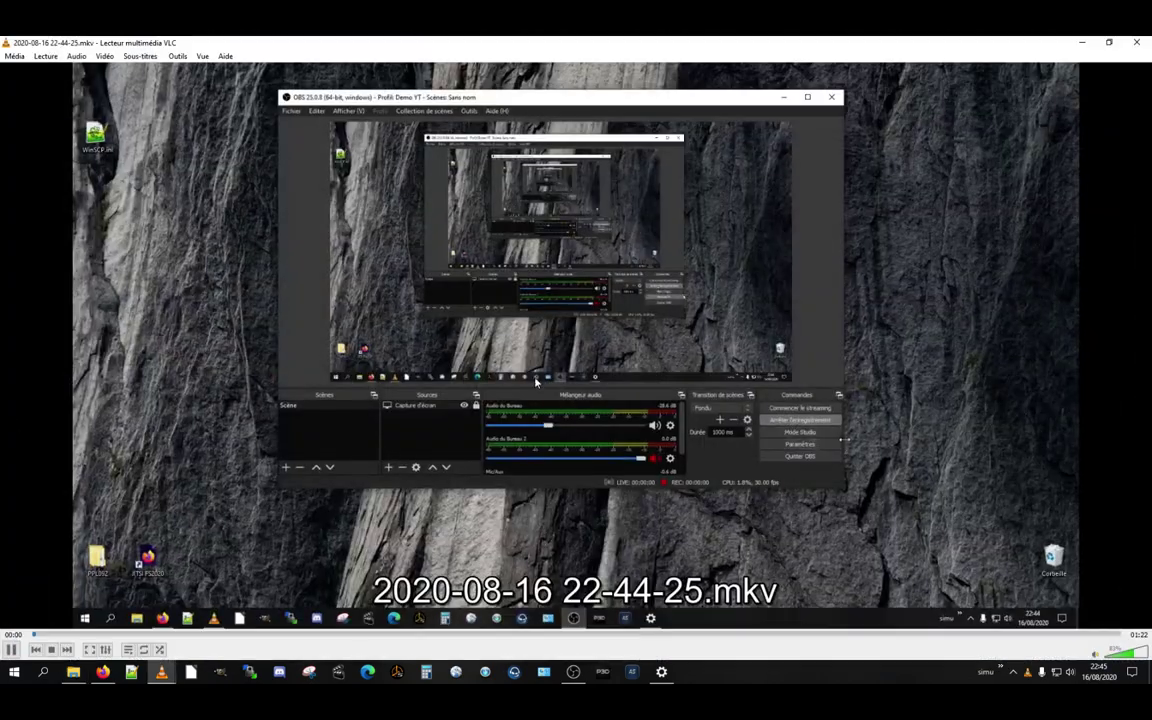
- Review the recording full screen, skipping ahead to 01:10, and close the player and the Vidéos folder window
double_click(564, 565)
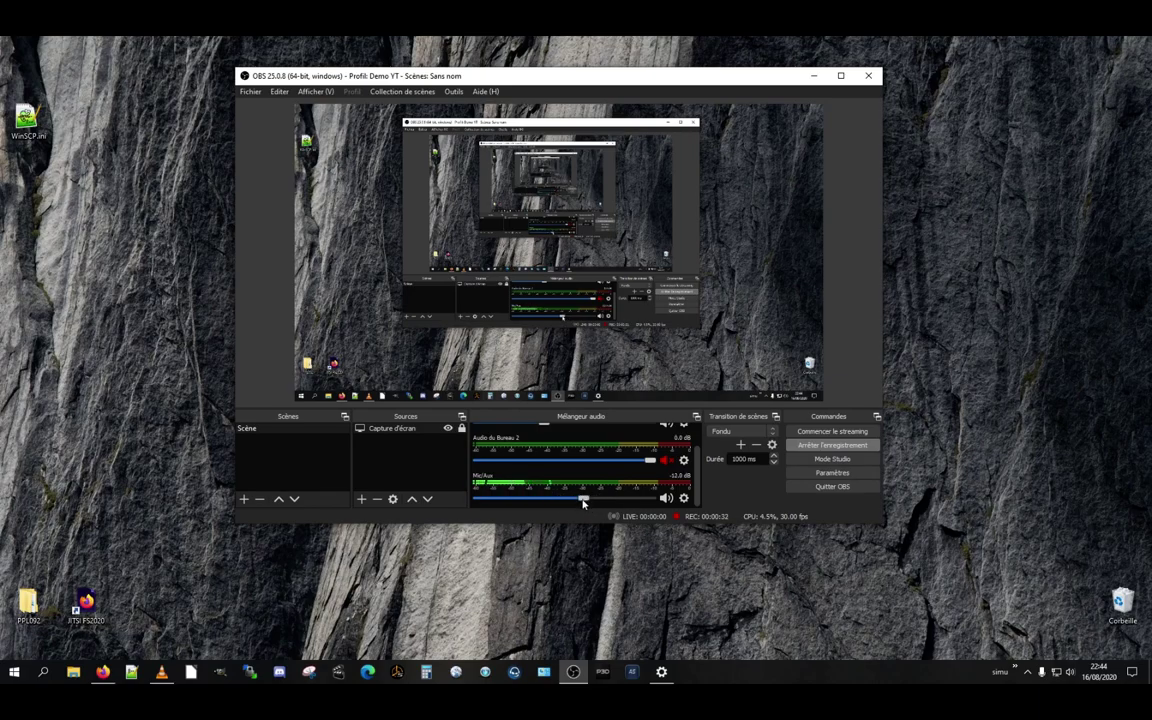
mouse_move(548, 540)
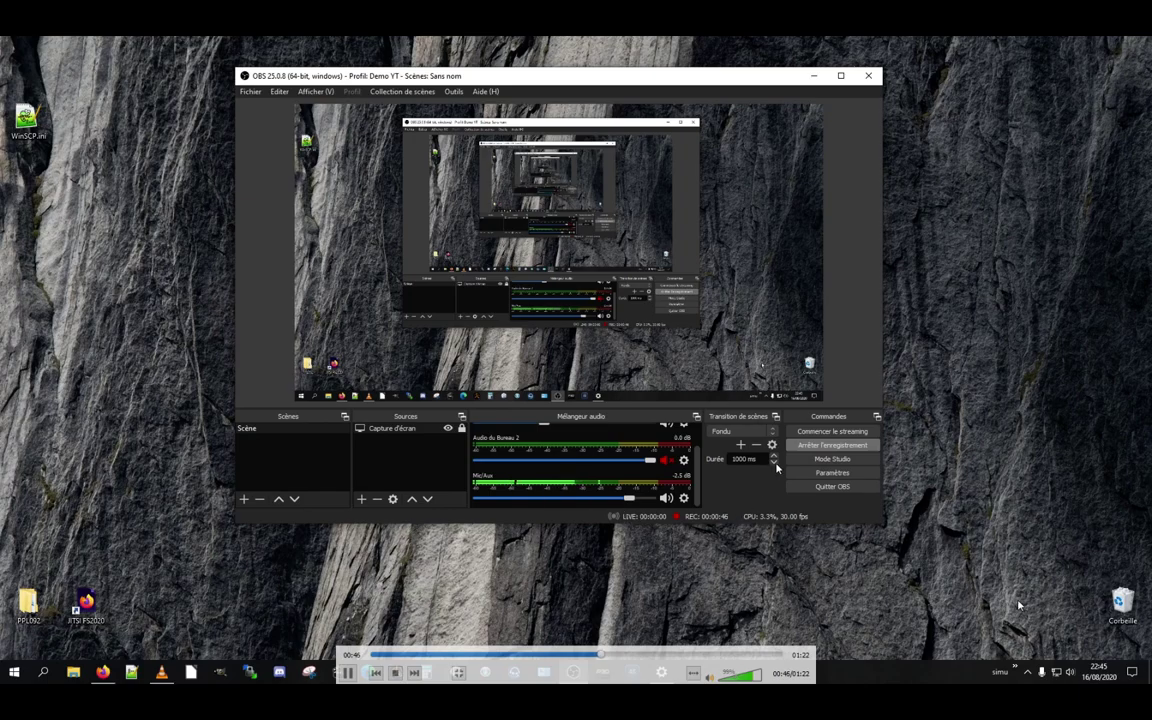
left_click(722, 654)
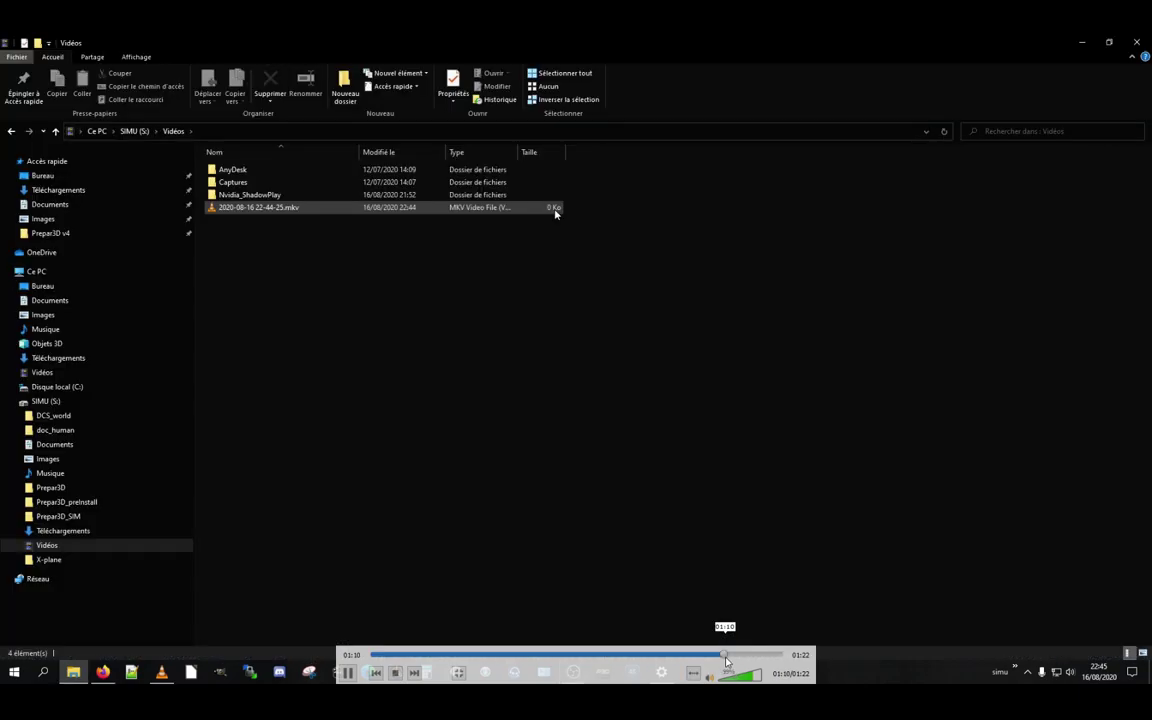
double_click(764, 507)
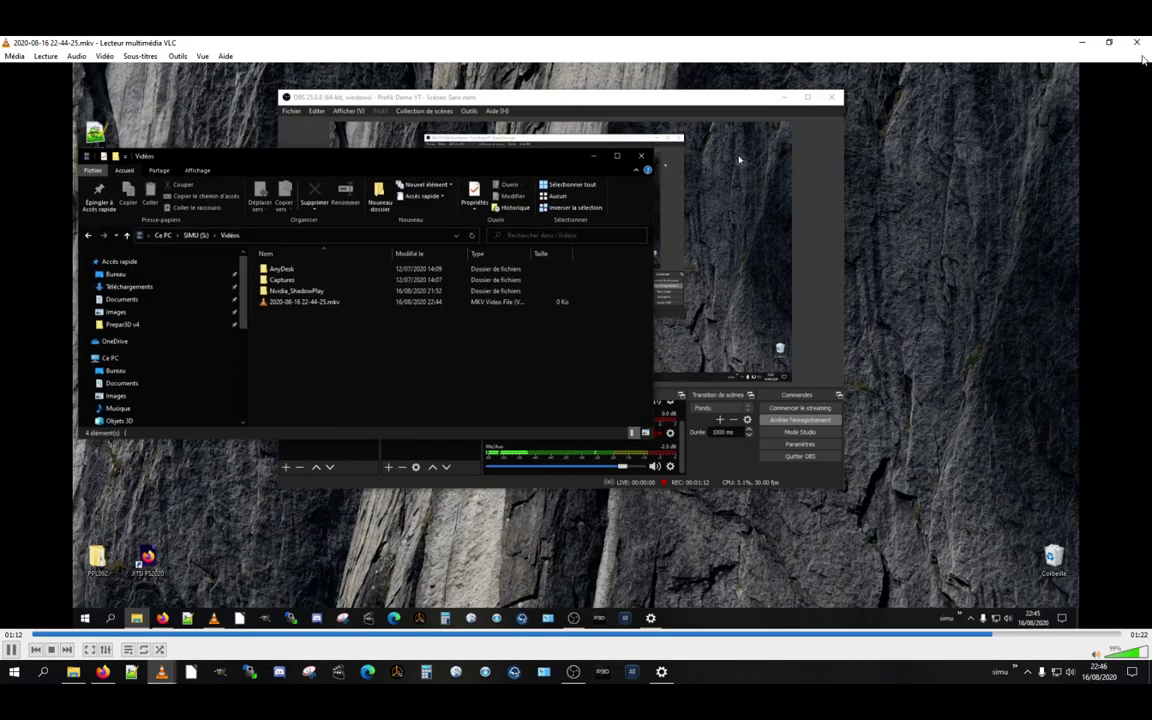
key("alt+F4")
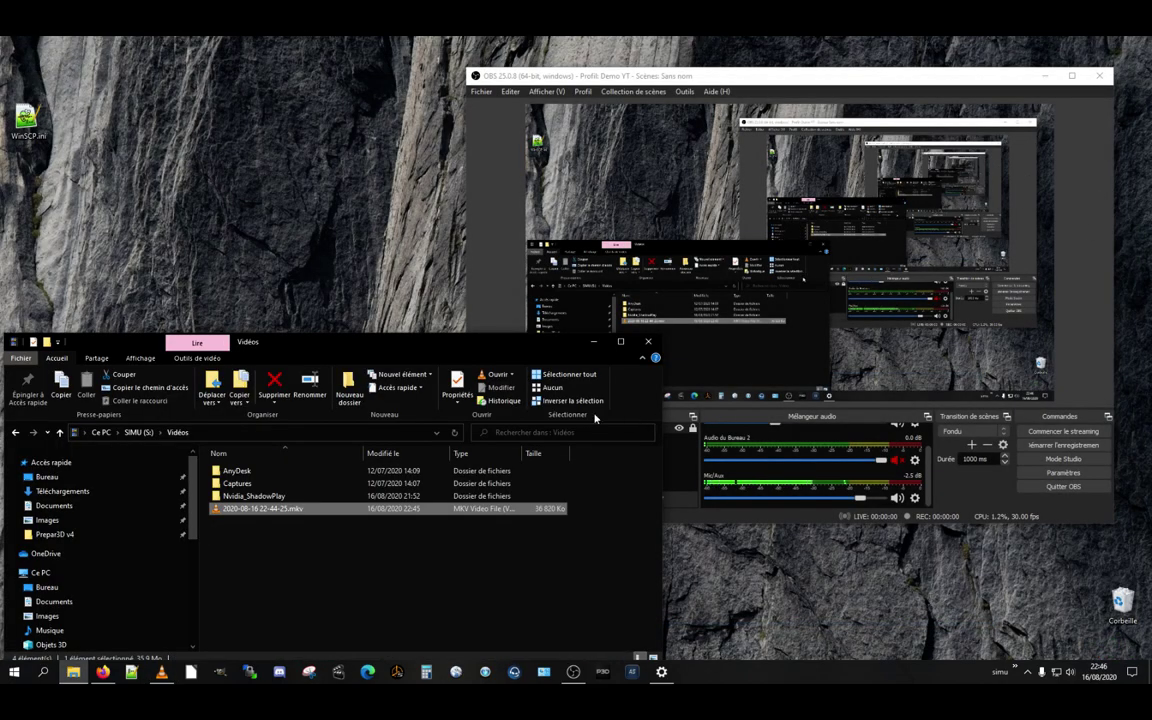
key("alt+F4")
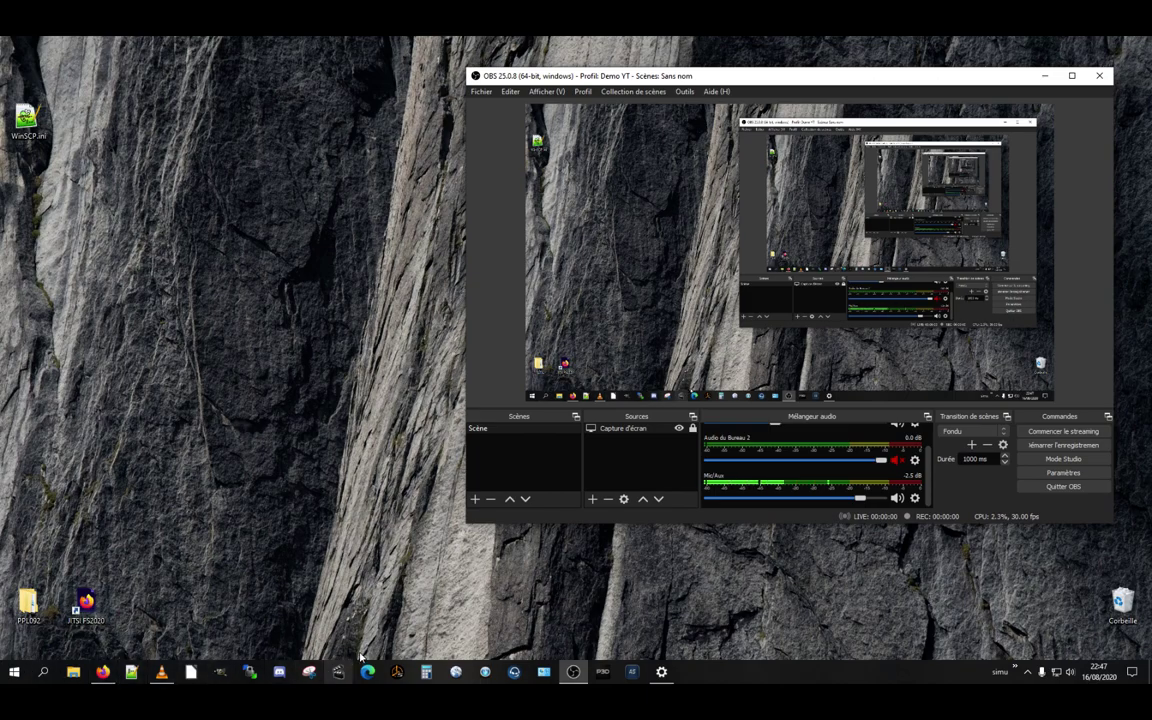
- Launch Avidemux, place it beside OBS, and open a new File Explorer window next to it
left_click(338, 676)
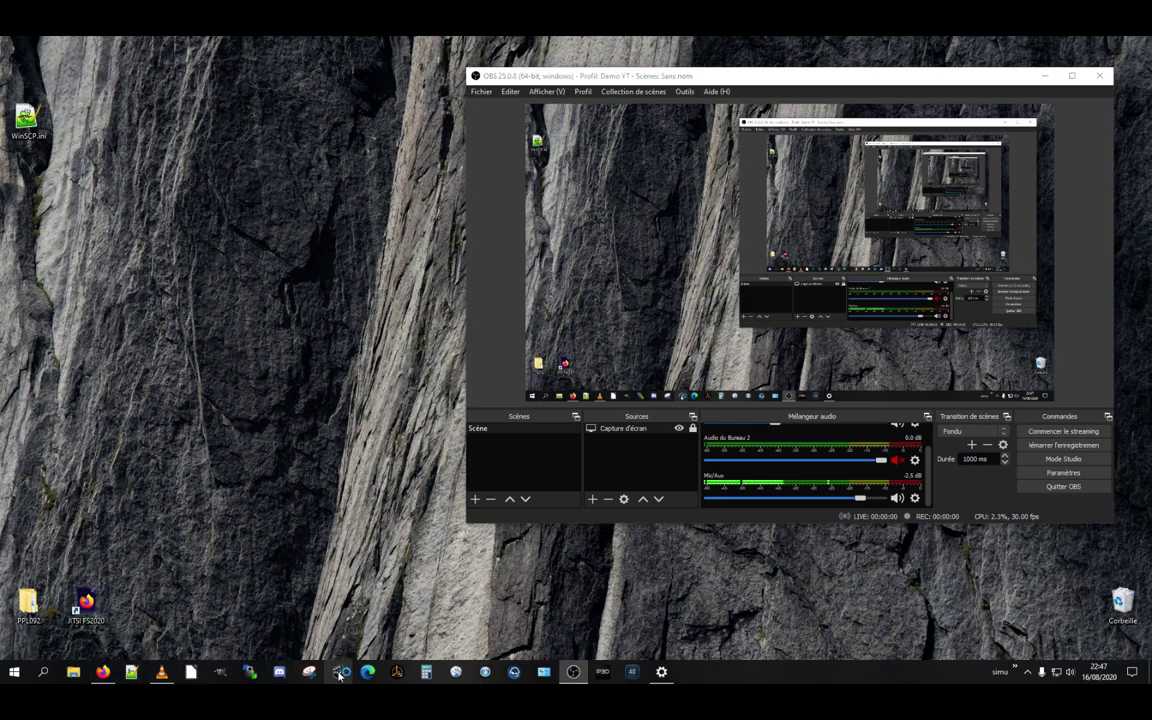
left_click_drag(575, 146, 215, 72)
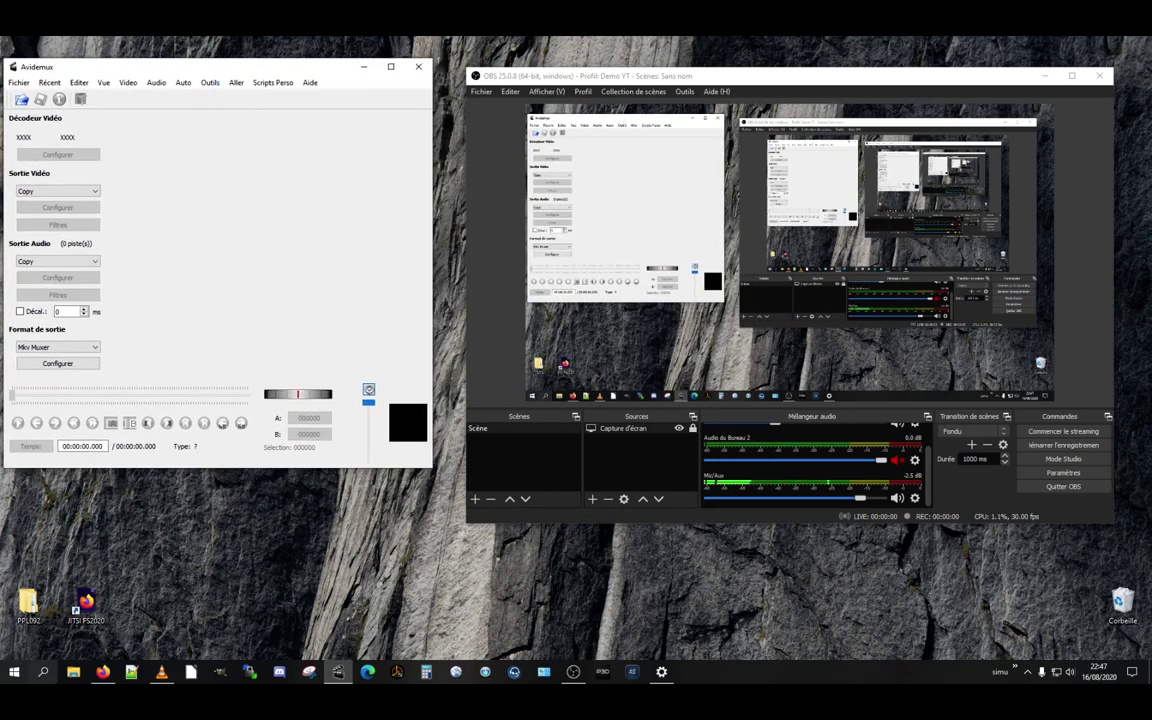
key("super+e")
mouse_move(351, 332)
left_mouse_down()
mouse_move(737, 111)
mouse_move(771, 105)
left_mouse_up()
scroll(714, 340, "down", 3)
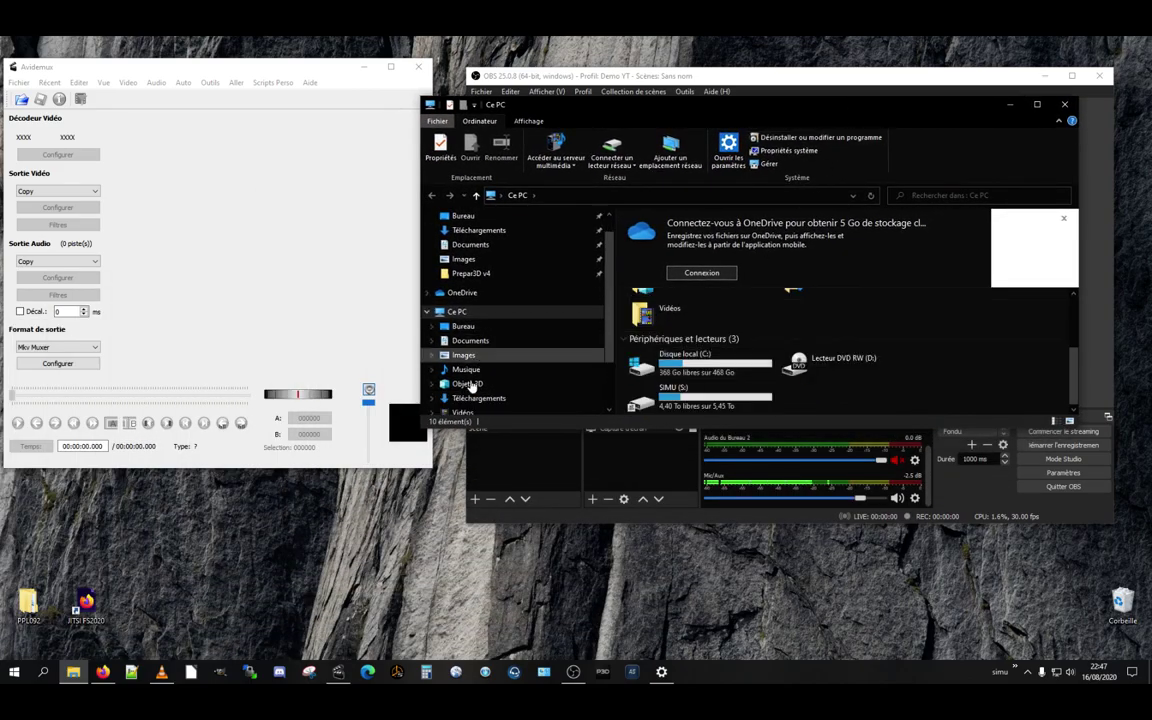
scroll(500, 330, "down", 2)
left_click(466, 384)
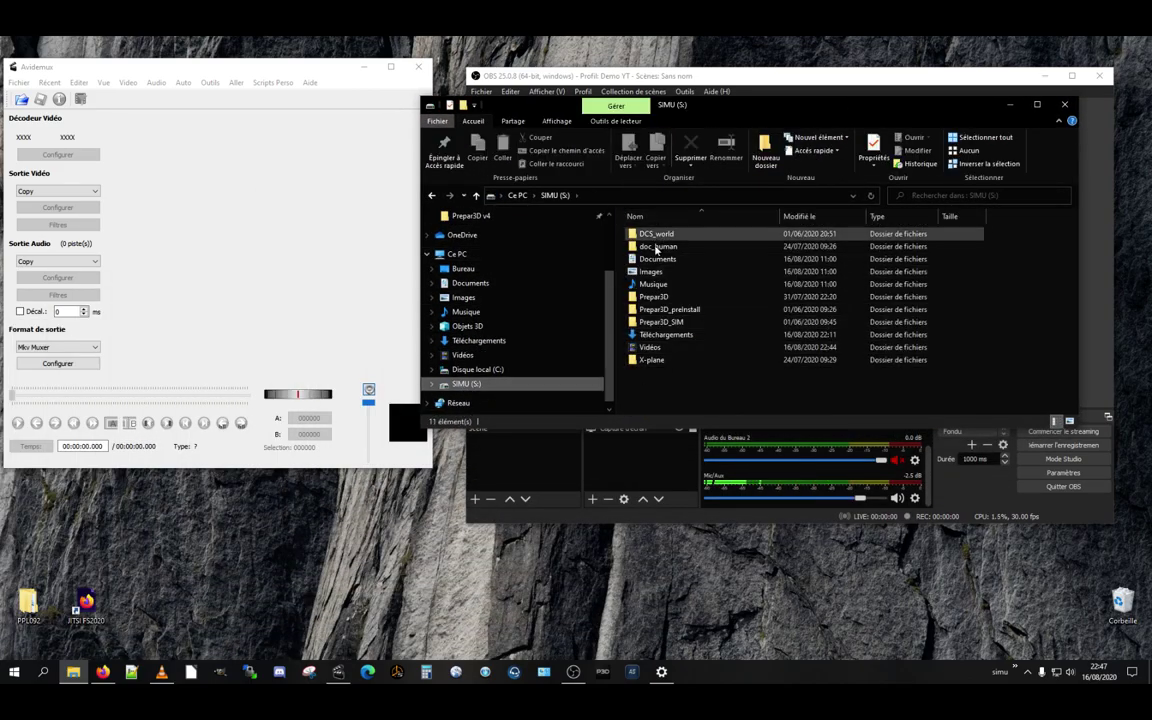
double_click(655, 347)
left_click_drag(707, 278, 290, 240)
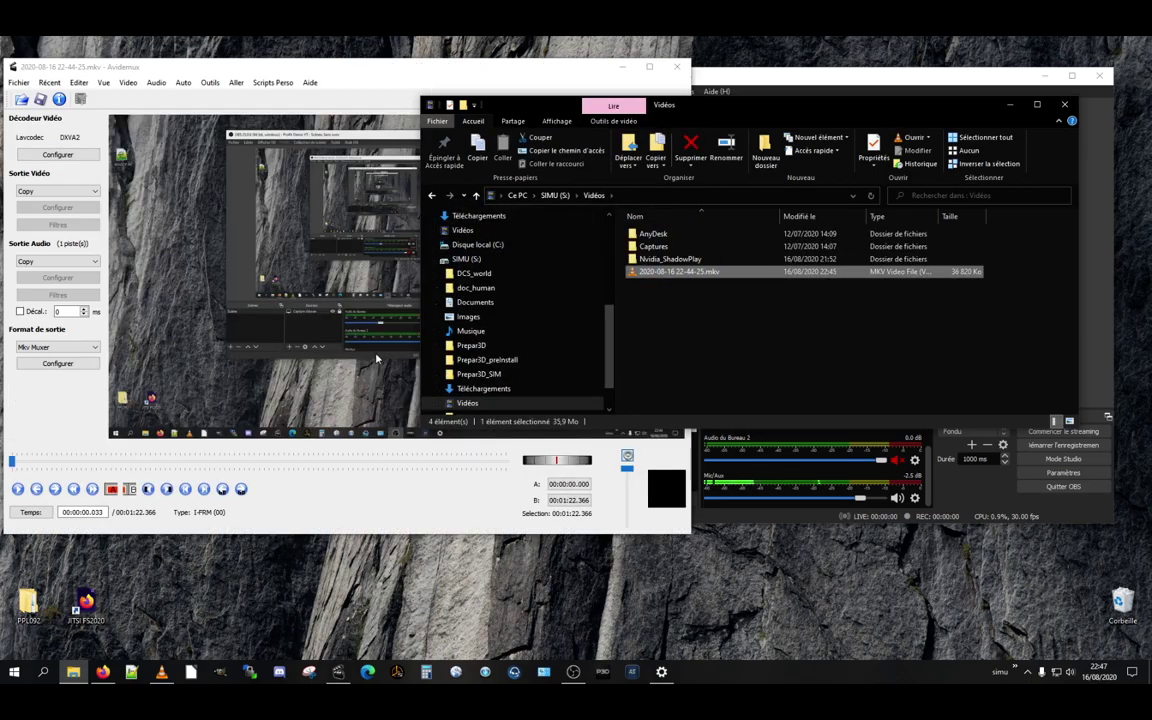
left_click(350, 62)
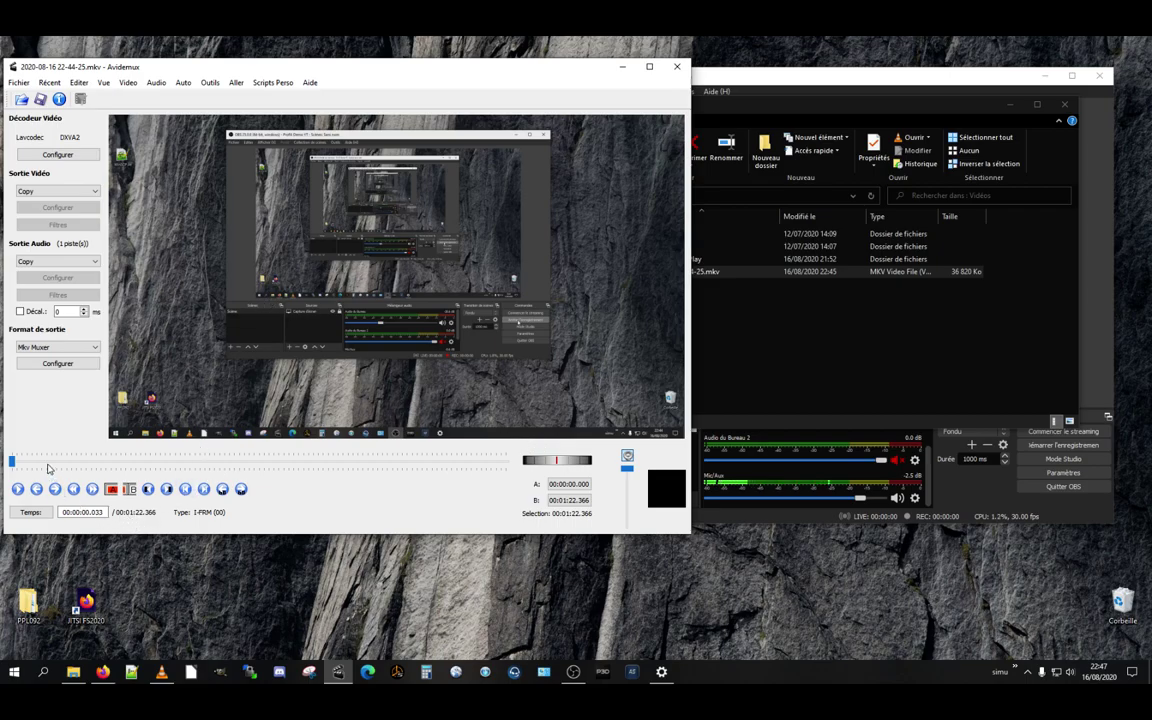
- Preview the loaded recording by playing a few seconds from about 00:00:42
left_click_drag(14, 463, 268, 462)
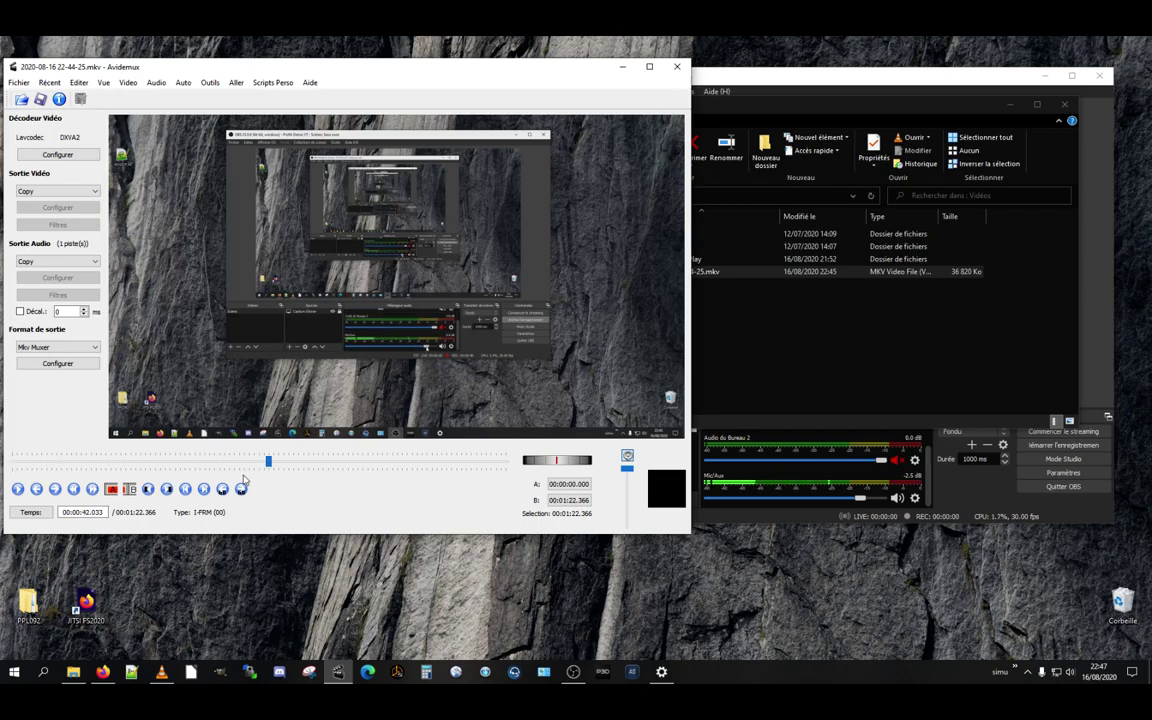
left_click(17, 488)
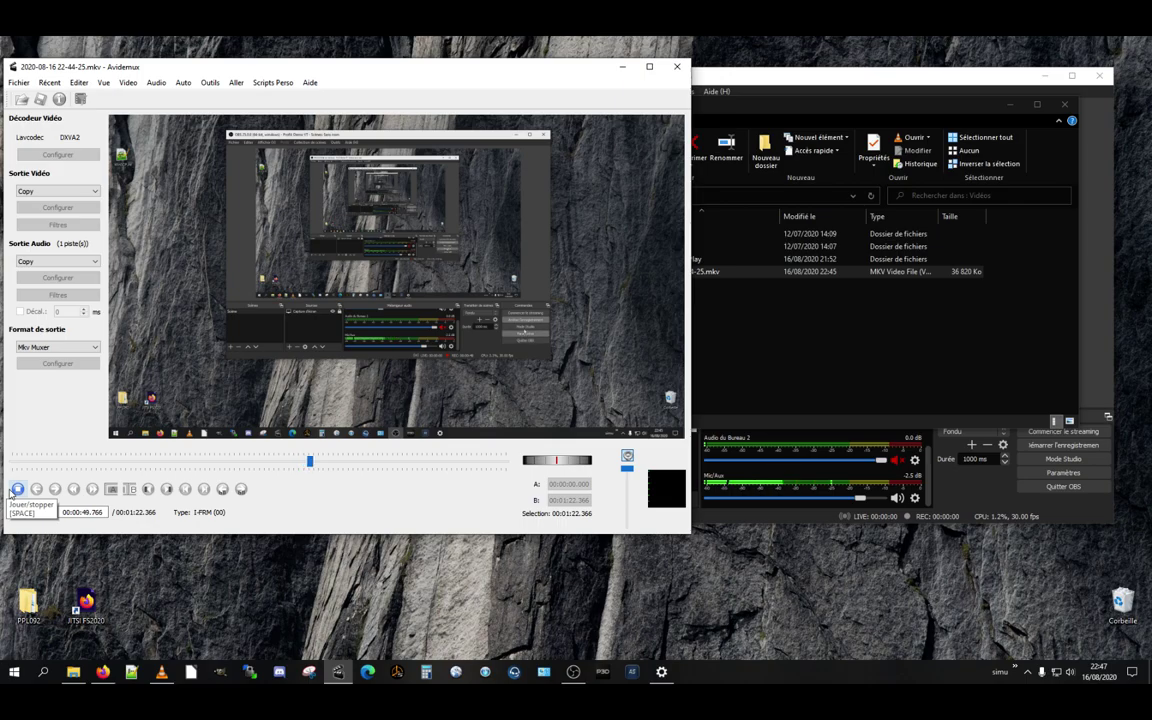
left_click(18, 490)
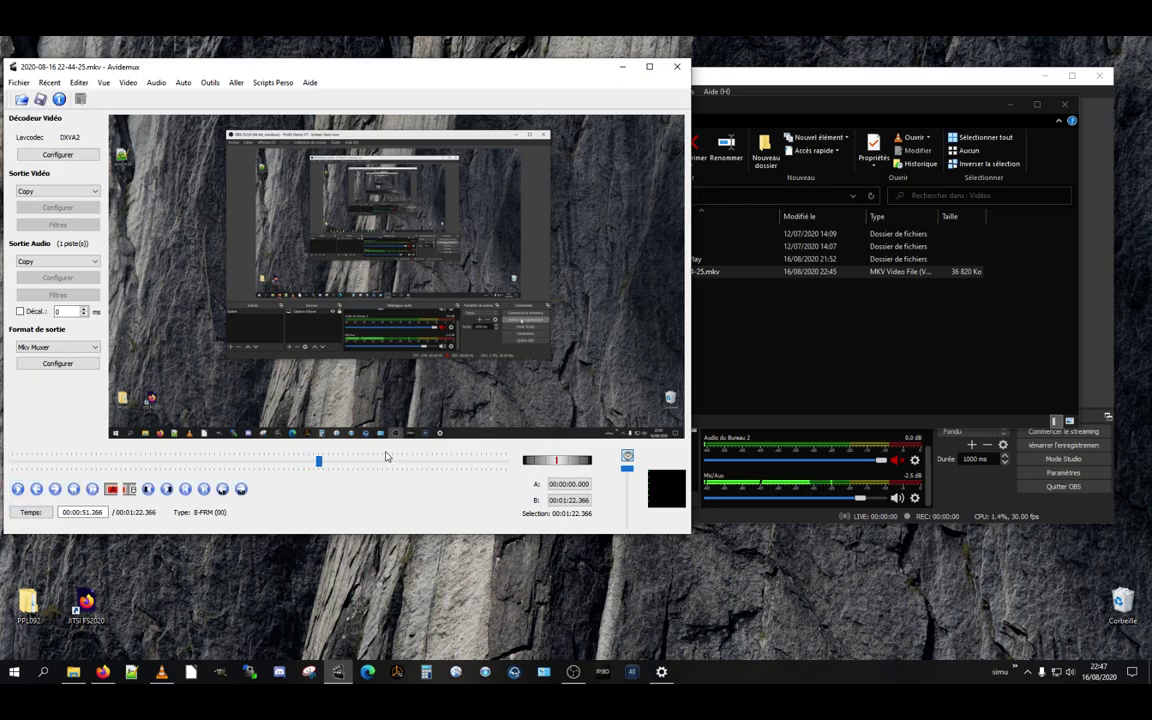
- Cut the opening of the recording, from its start to 00:00:08.033
left_click_drag(318, 463, 18, 463)
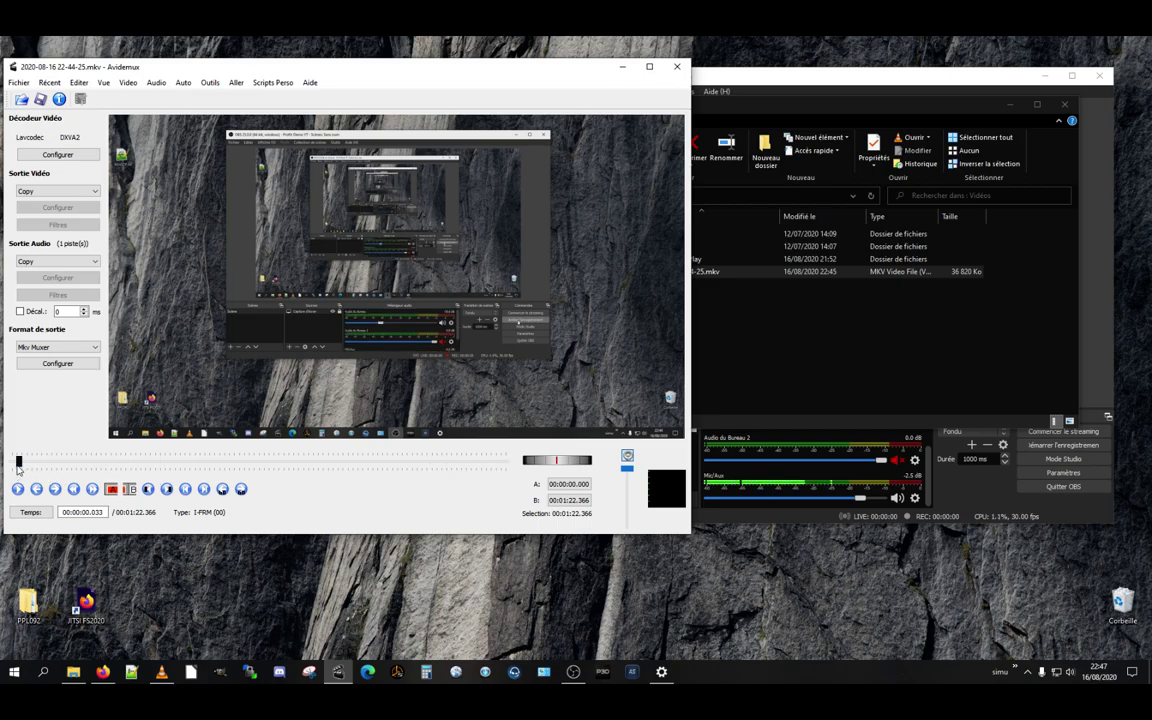
left_click_drag(18, 465, 12, 463)
left_click_drag(13, 466, 71, 467)
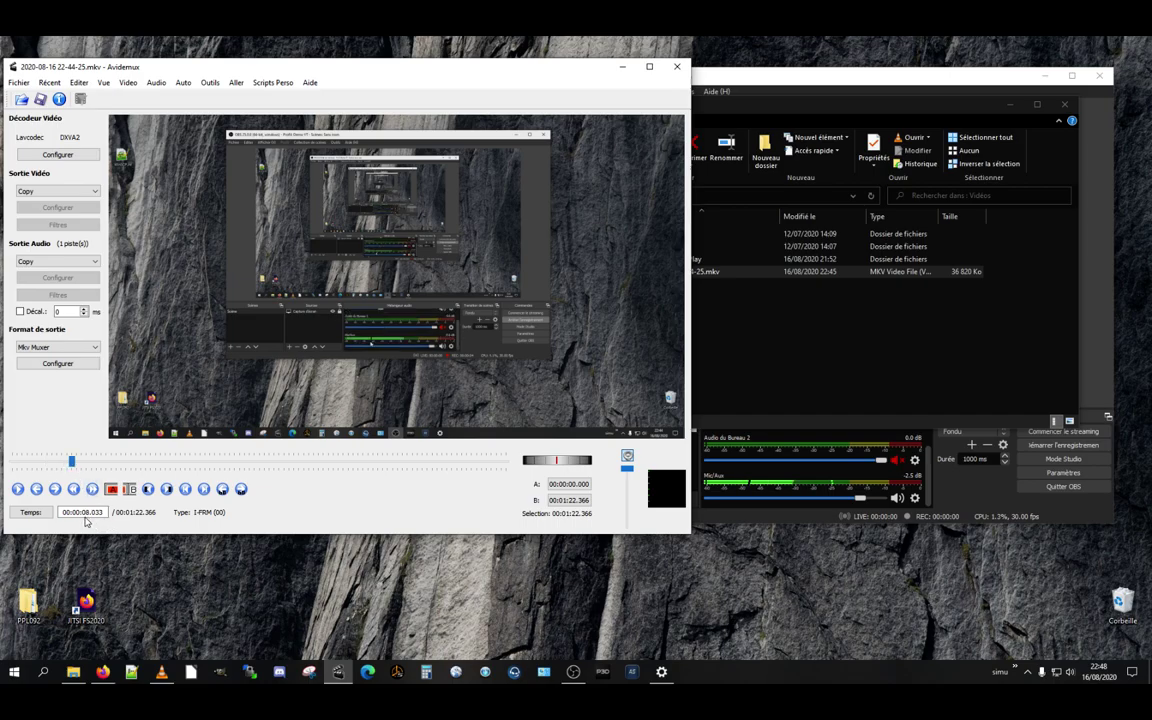
left_click(129, 489)
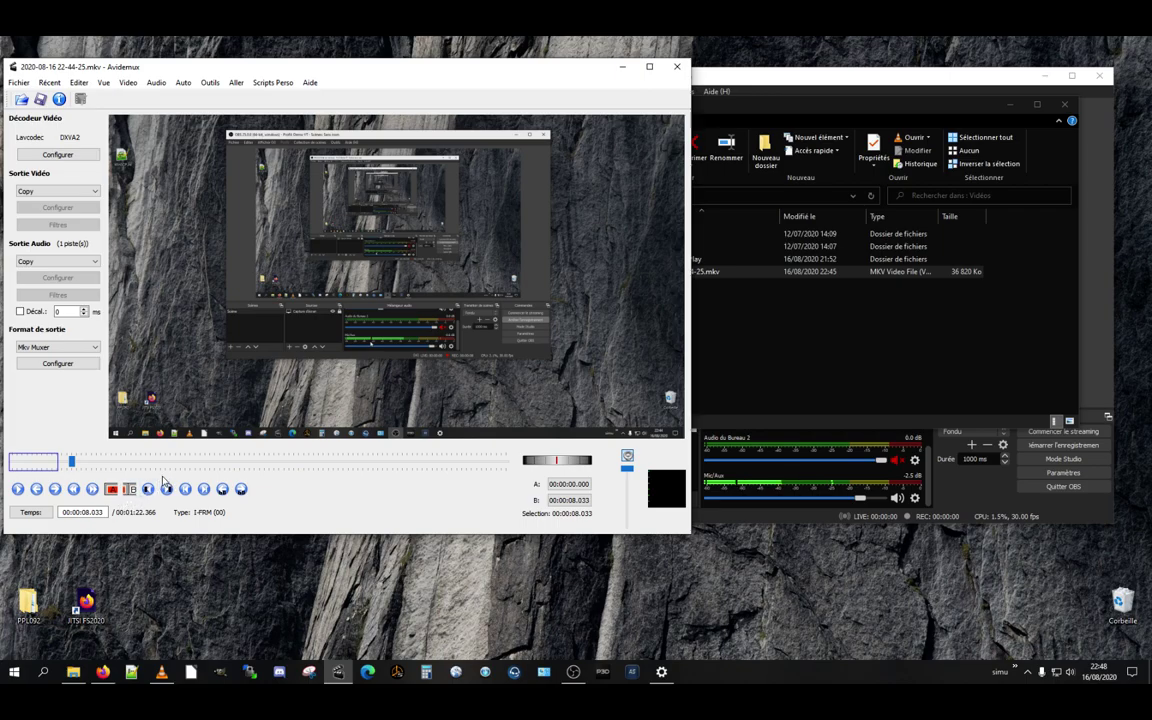
key("Delete")
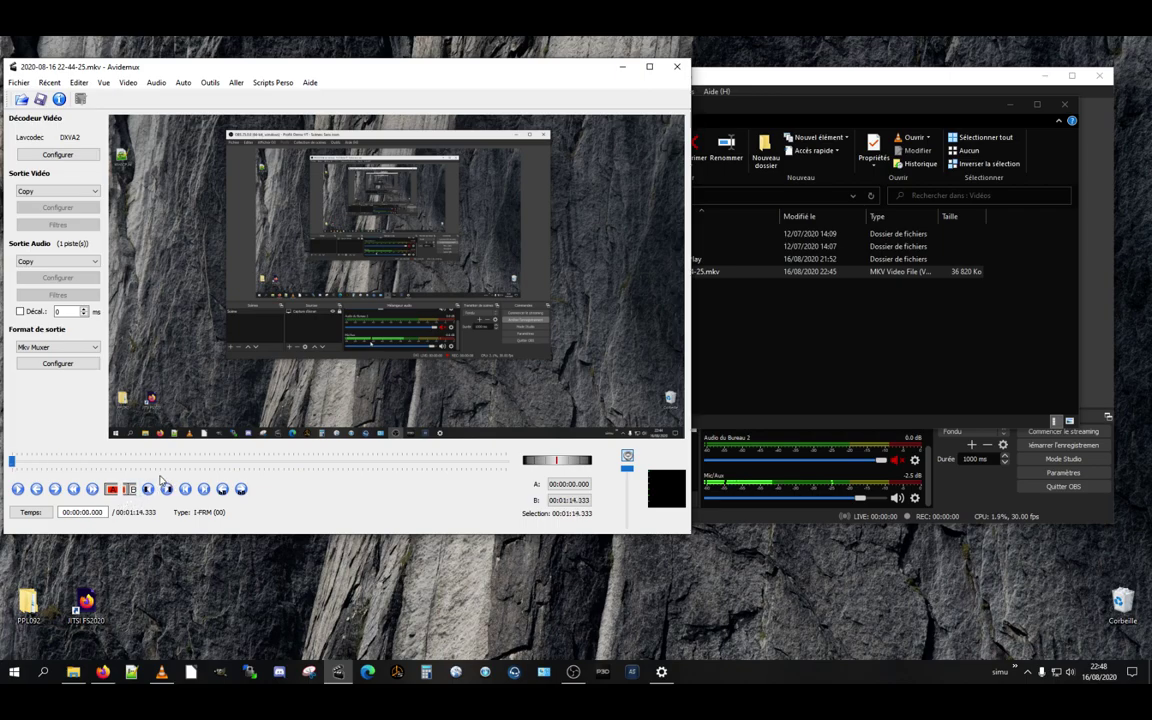
- Cut the end of the recording, from 00:01:10.000 to its last frame
left_click_drag(13, 465, 484, 464)
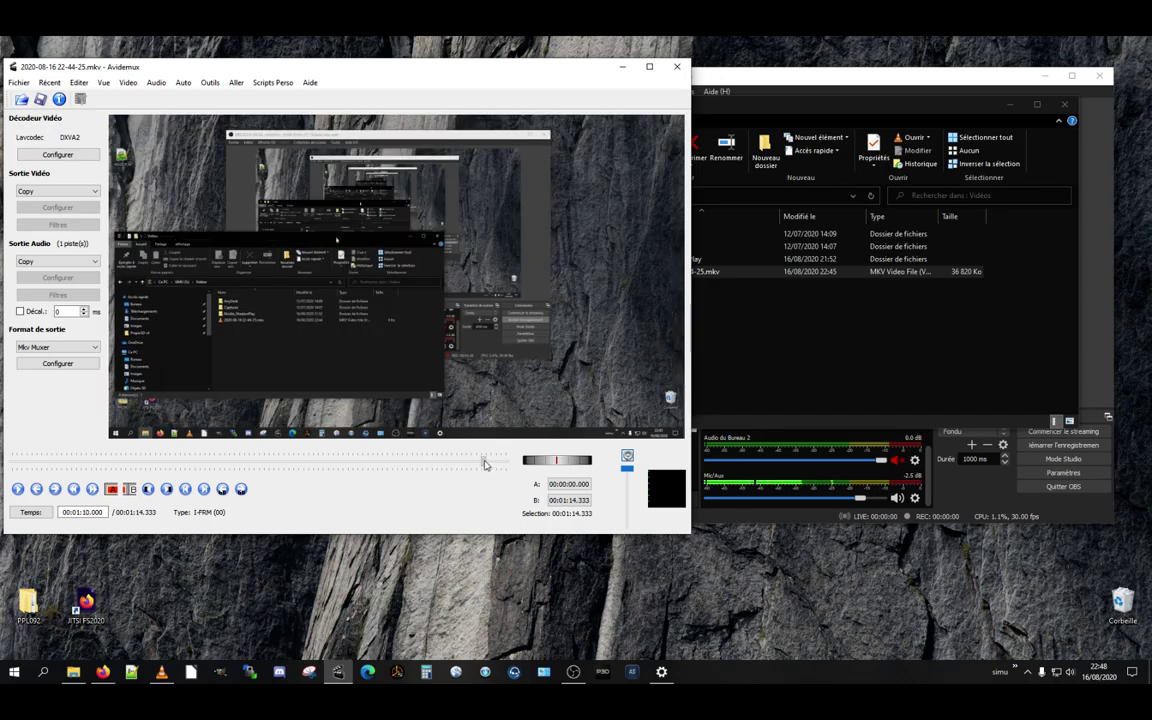
left_click(111, 489)
key("Delete")
- Cut the middle section of the recording between 00:00:20.000 and 00:00:26.000
left_click_drag(505, 461, 168, 471)
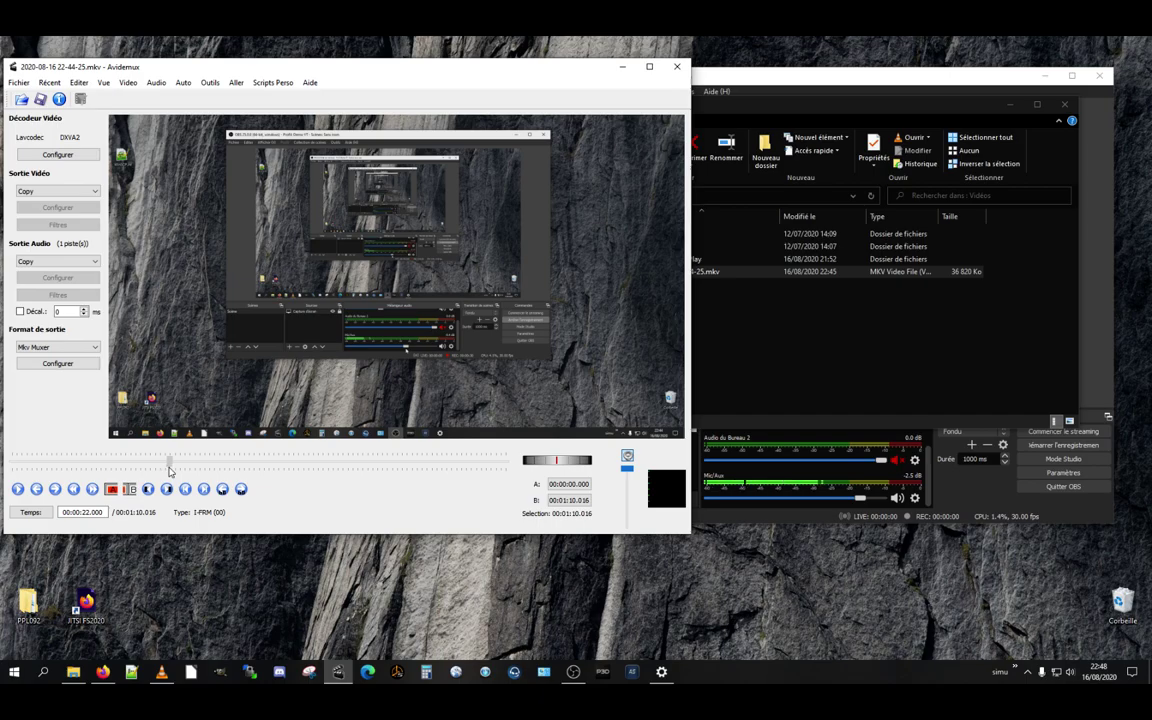
left_click_drag(168, 471, 156, 470)
left_click(111, 489)
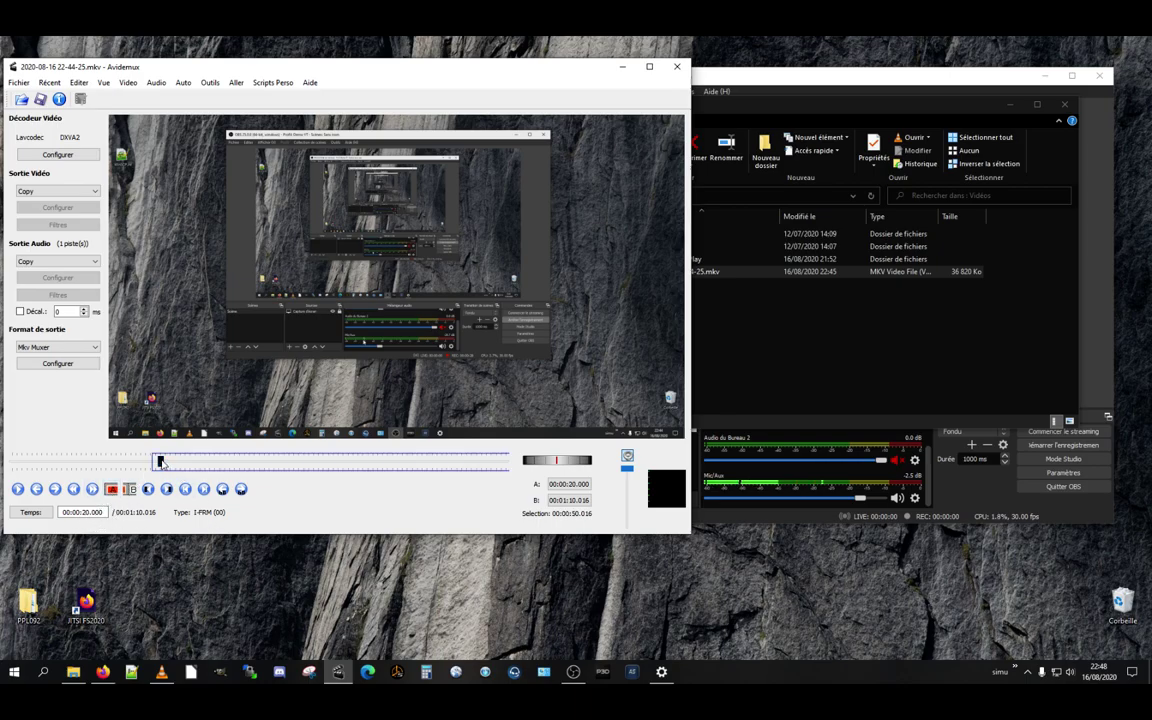
left_click_drag(160, 463, 207, 466)
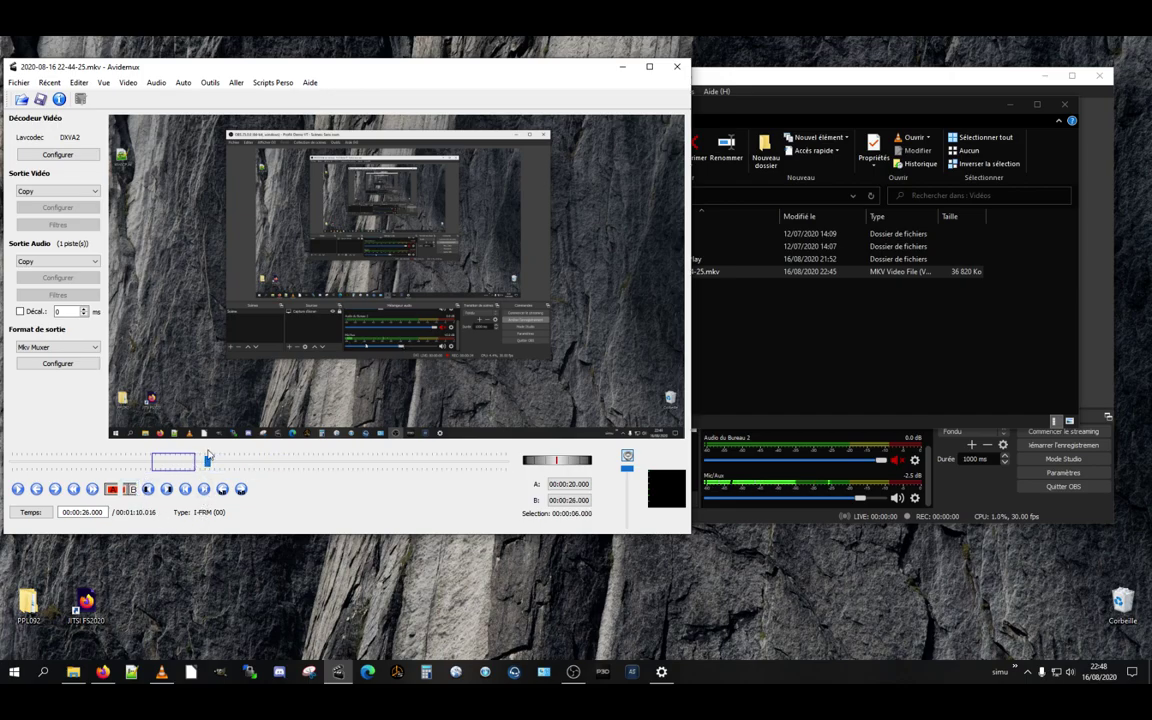
key("Delete")
- Play the recording from 00:00:18.000 through the middle cut to check the transition
left_click_drag(166, 460, 159, 466)
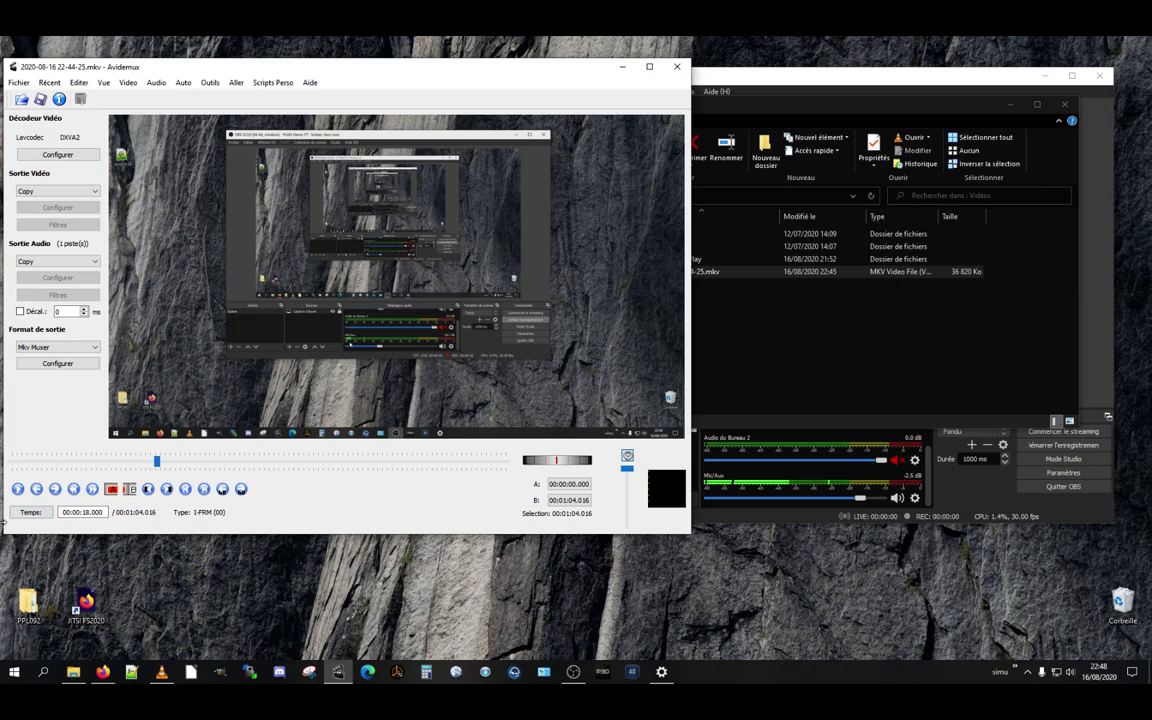
key("space")
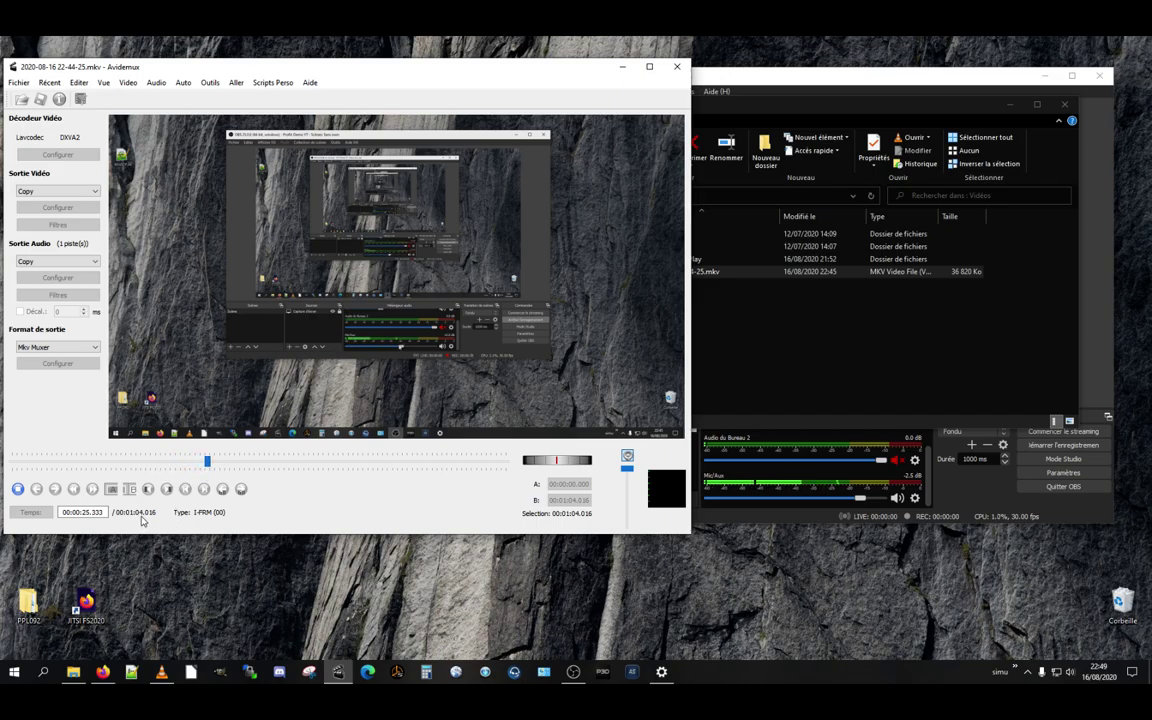
left_click(17, 489)
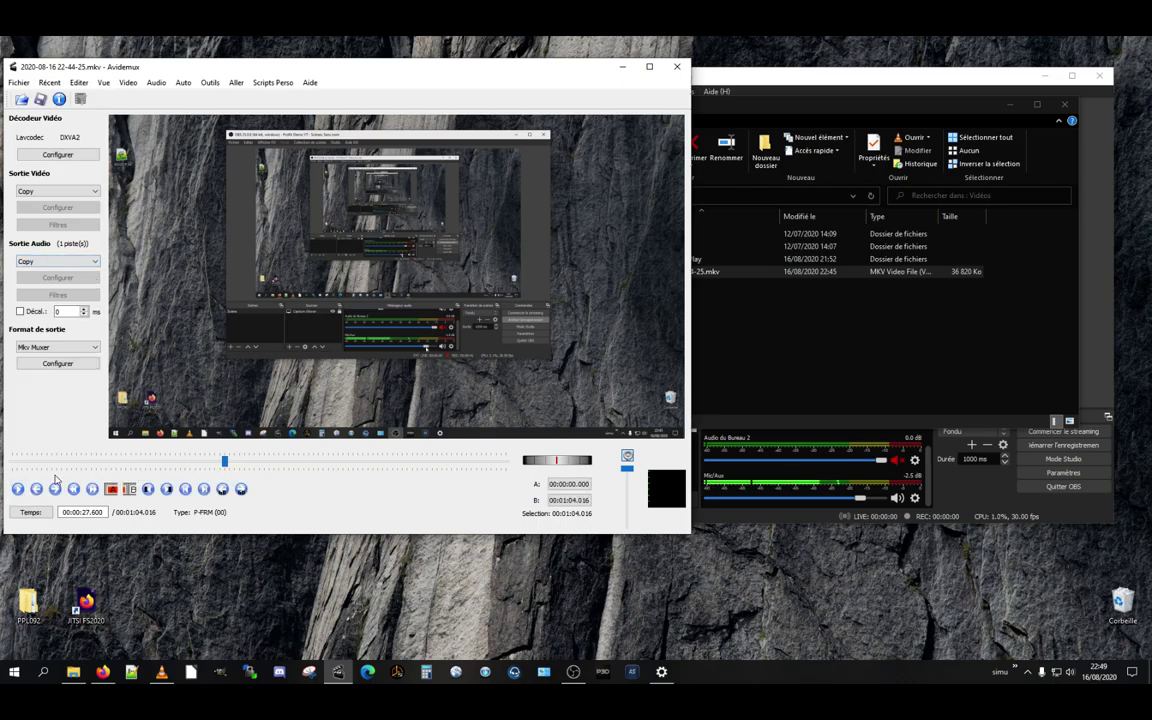
left_click(40, 100)
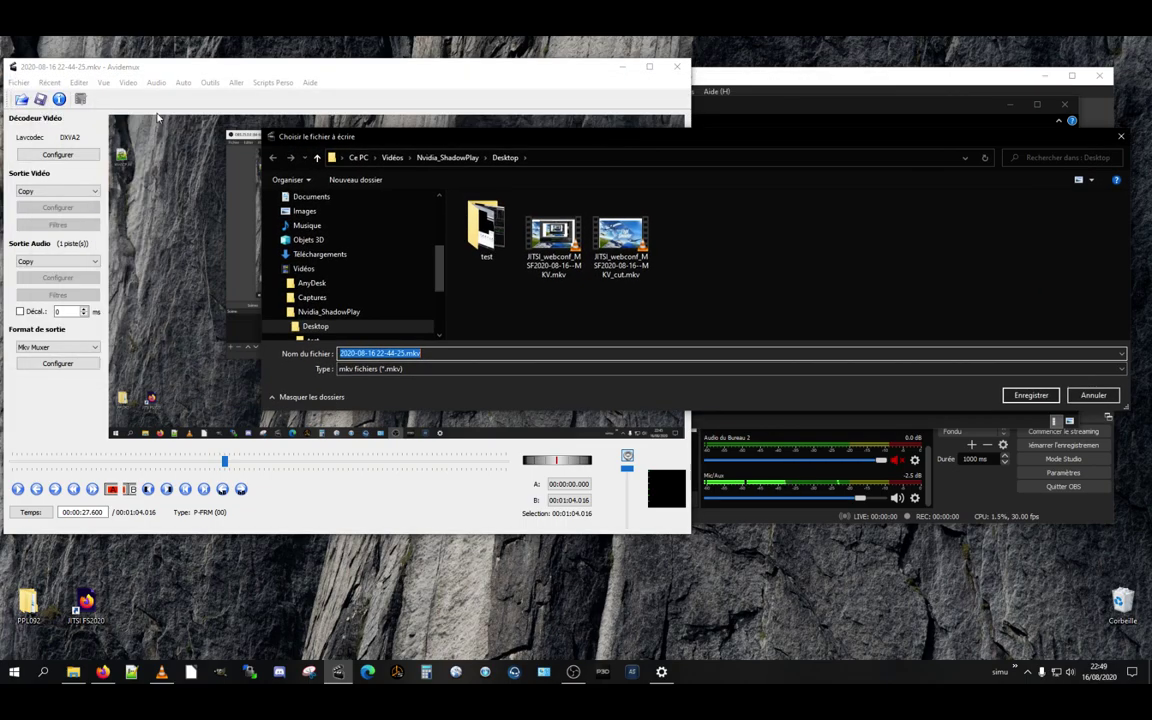
left_click(392, 354)
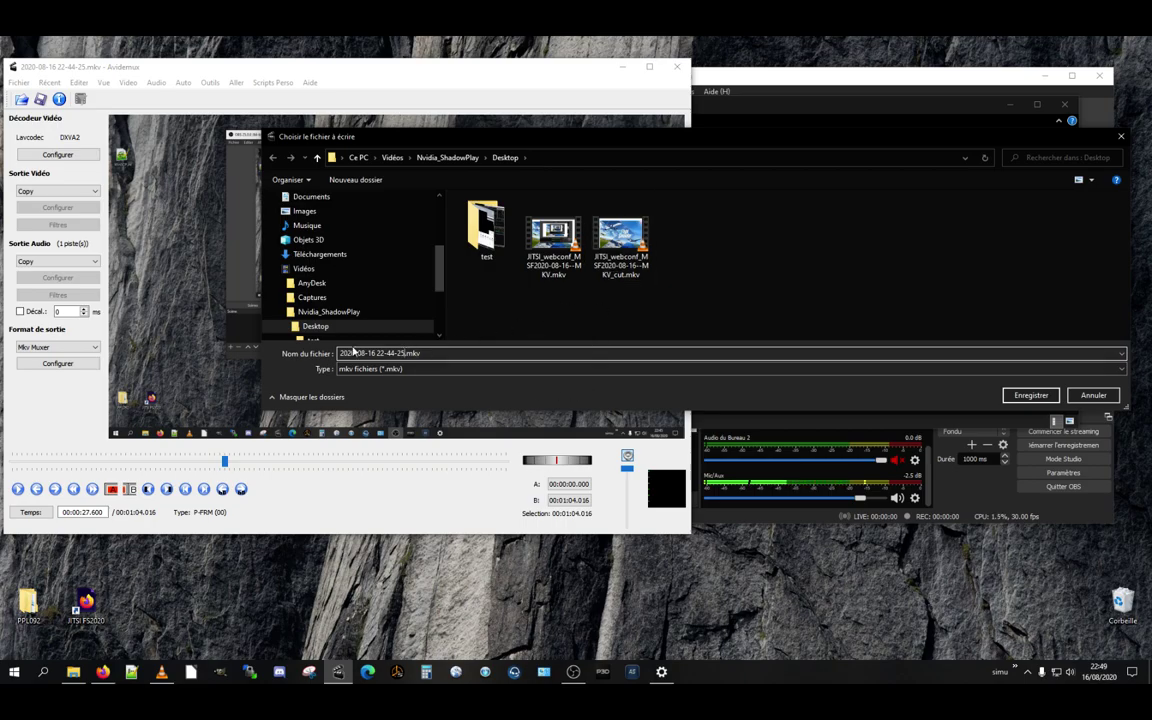
left_click(440, 375)
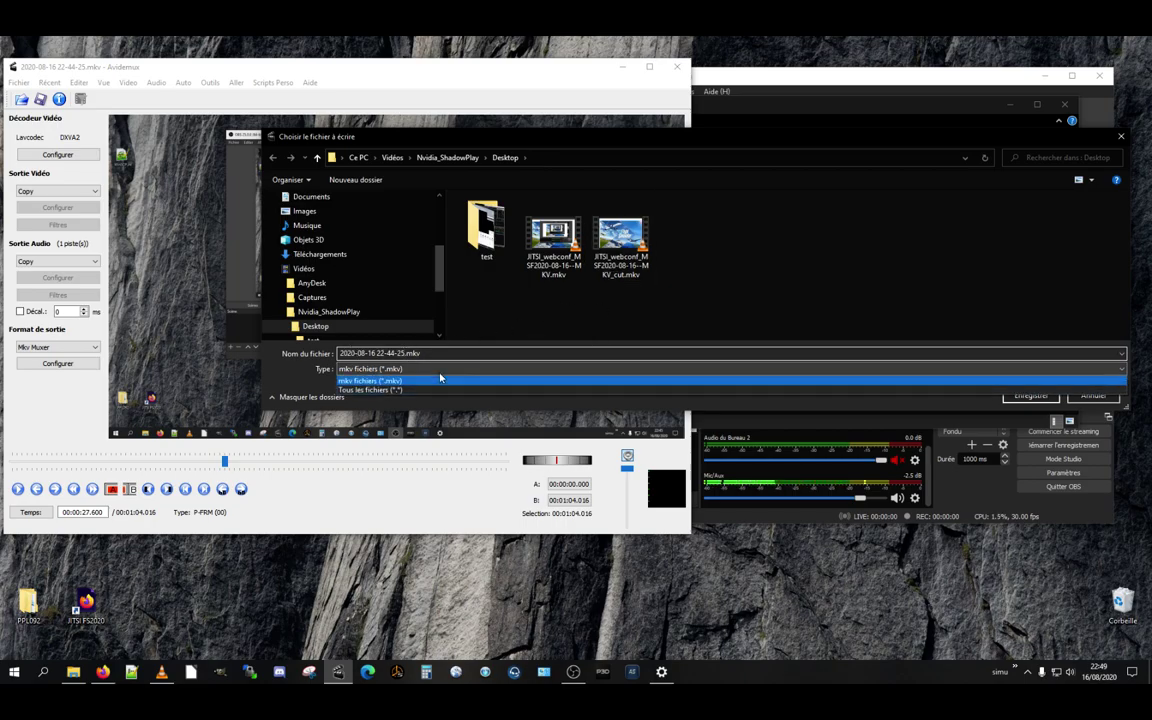
left_click(440, 379)
left_click(452, 351)
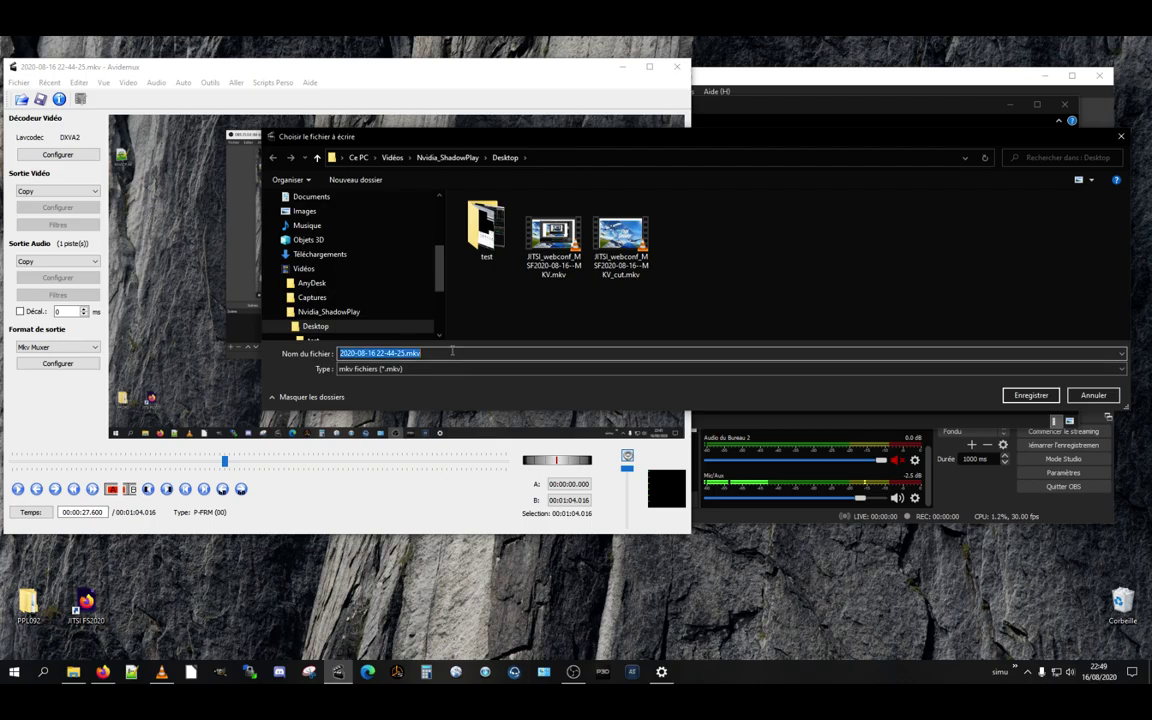
left_click(1093, 395)
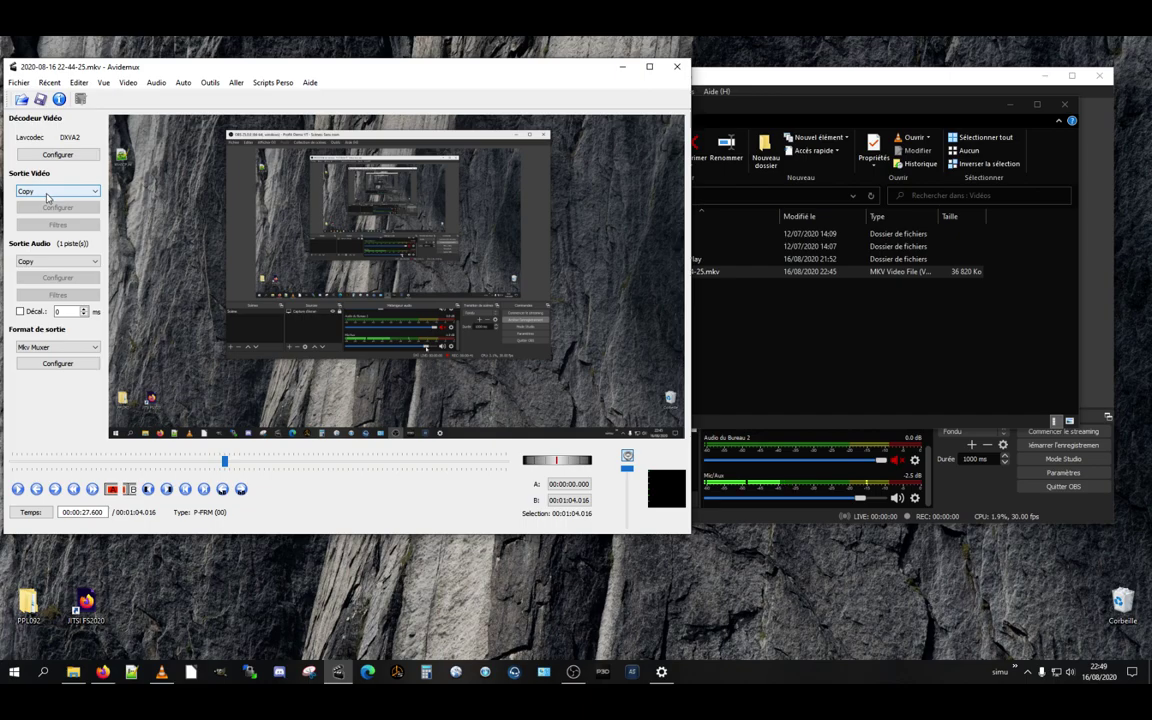
- Set the audio output to MP3 (lame) with a bitrate of 160
left_click(97, 263)
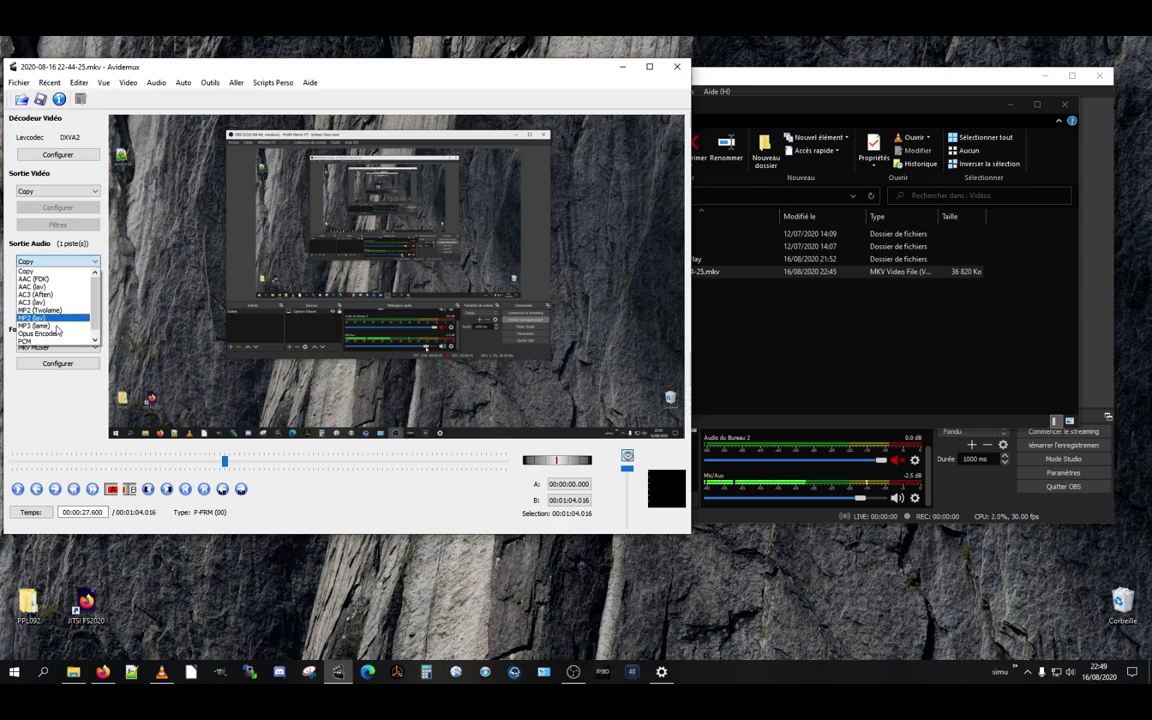
left_click(35, 325)
left_click(57, 277)
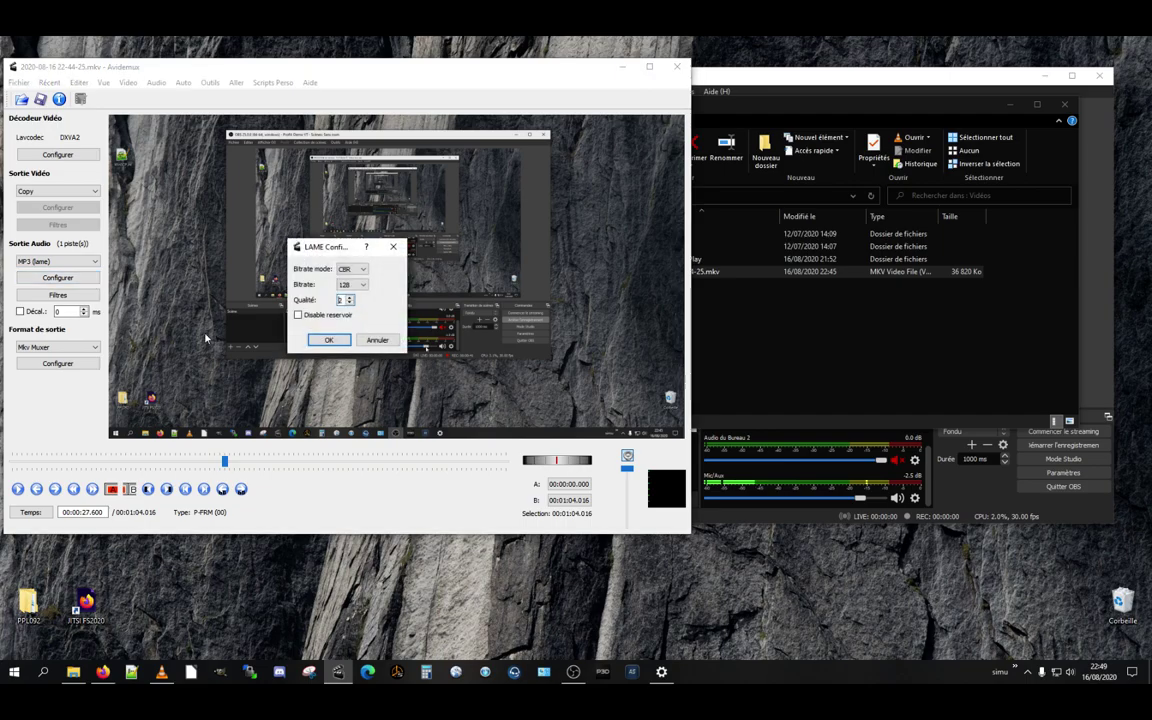
left_click(343, 285)
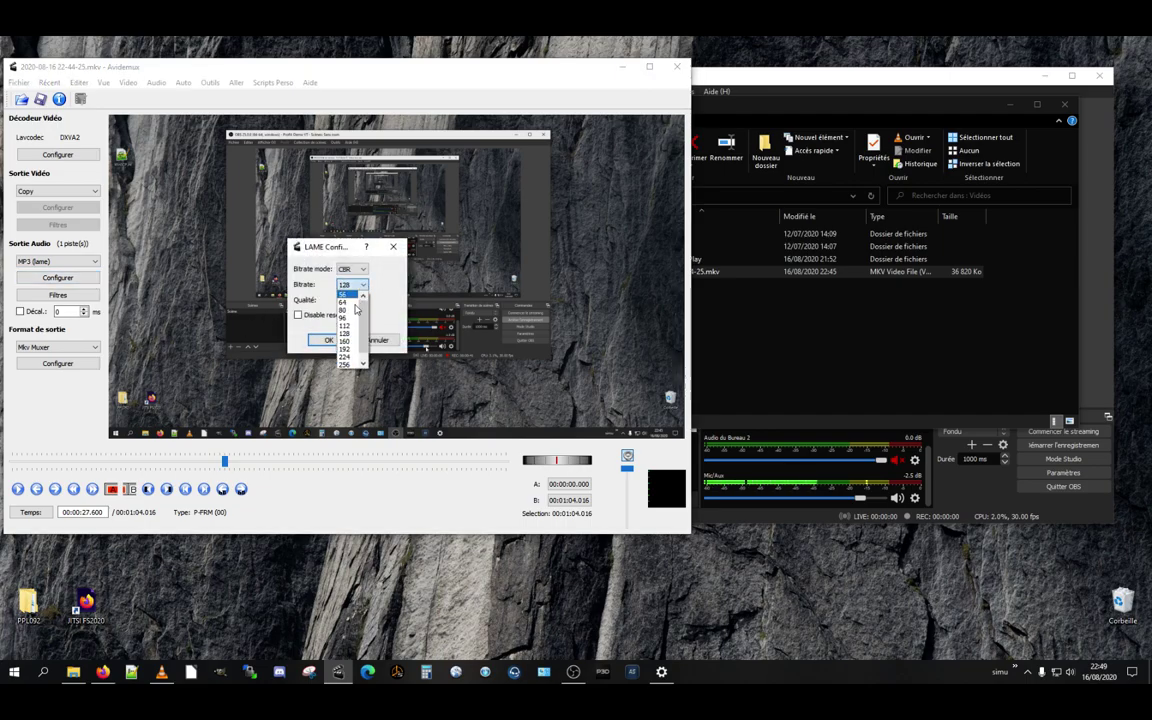
left_click(346, 342)
left_click(329, 339)
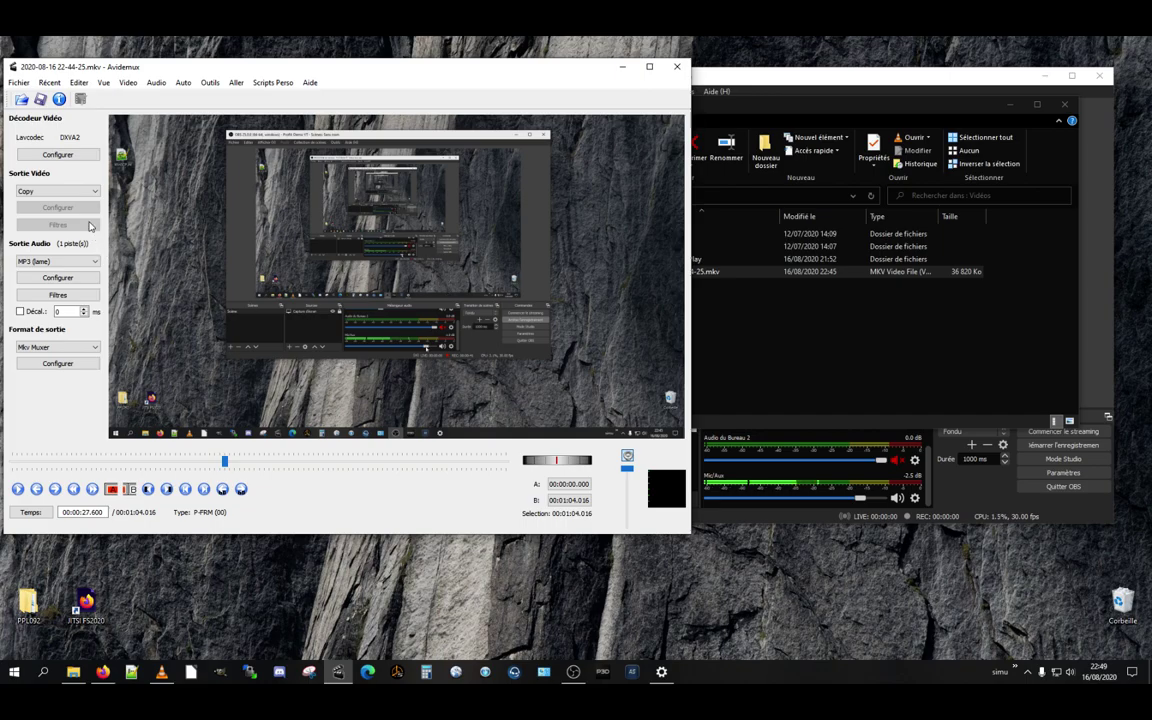
- Set the video output codec to Mpeg4 AVC (x264)
left_click(82, 191)
scroll(90, 235, "down", 3)
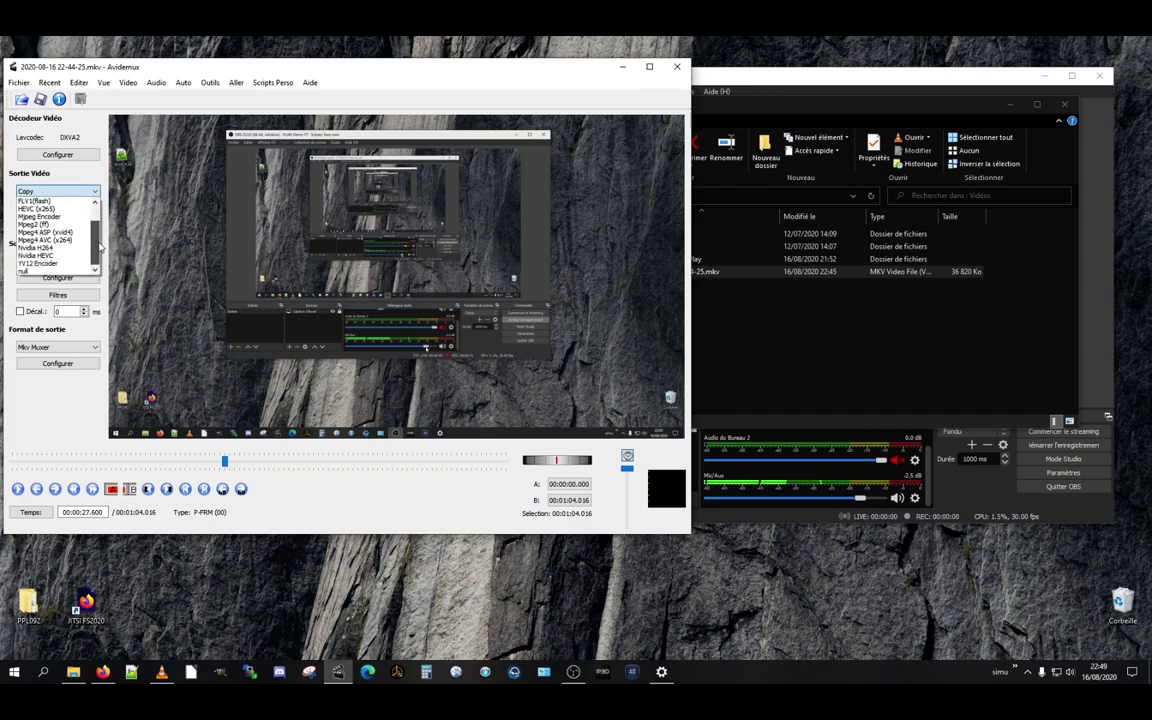
left_click(71, 242)
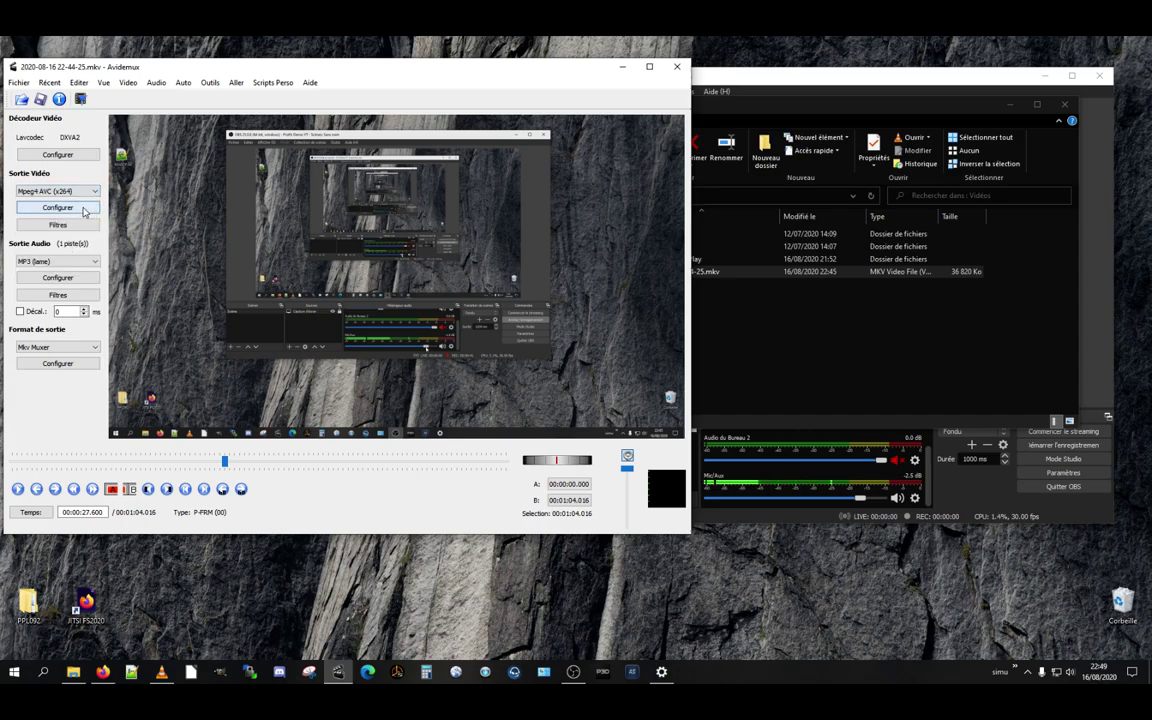
- Configure the x264 encoder for Video Size (Two Pass) encoding with a target video size of 10 MB
left_click(57, 207)
left_click(288, 354)
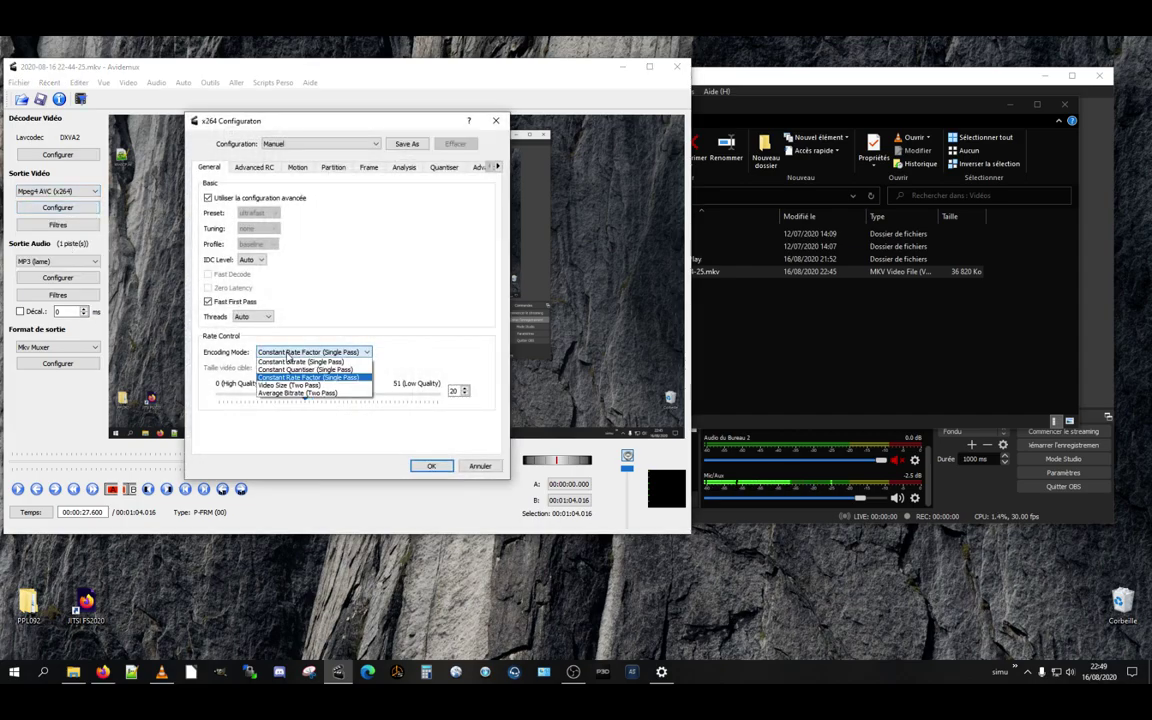
left_click(288, 354)
left_click(288, 354)
left_click(291, 388)
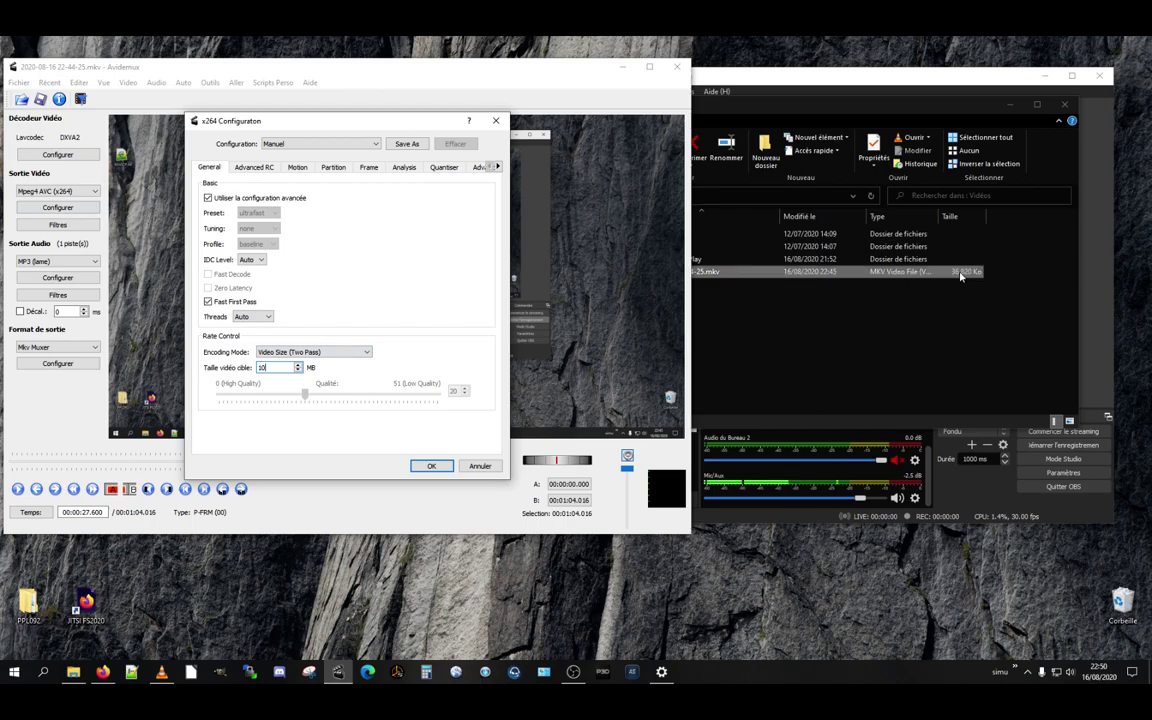
left_click(564, 383)
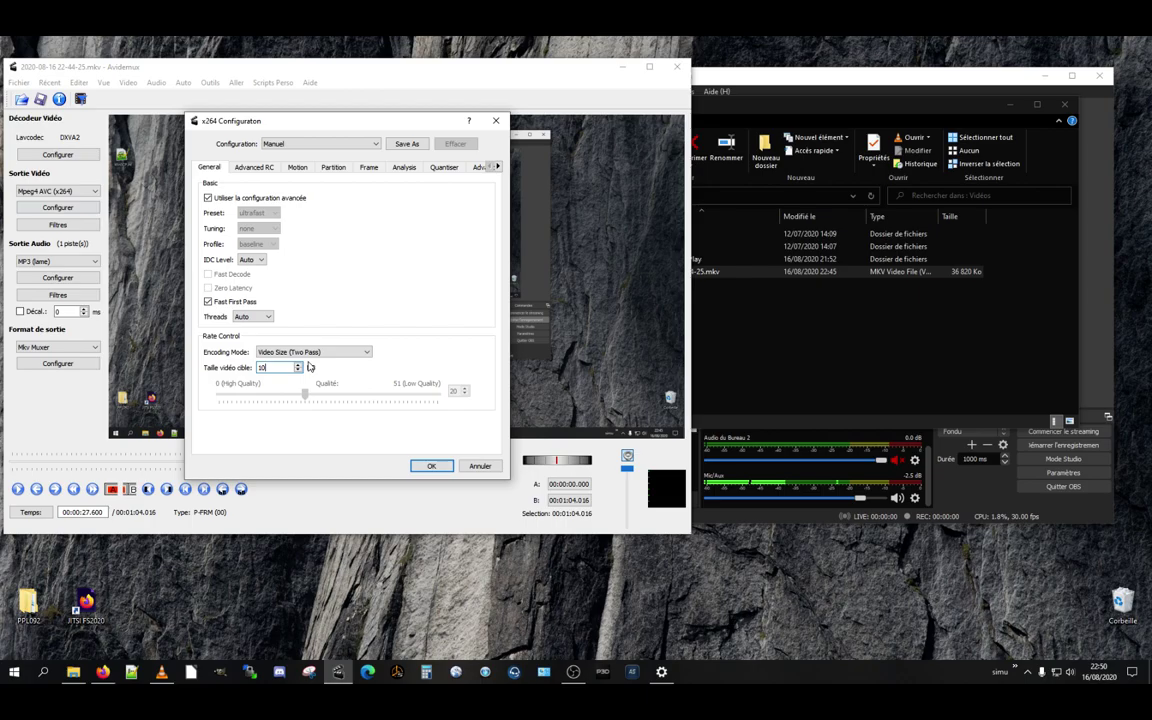
left_click(429, 466)
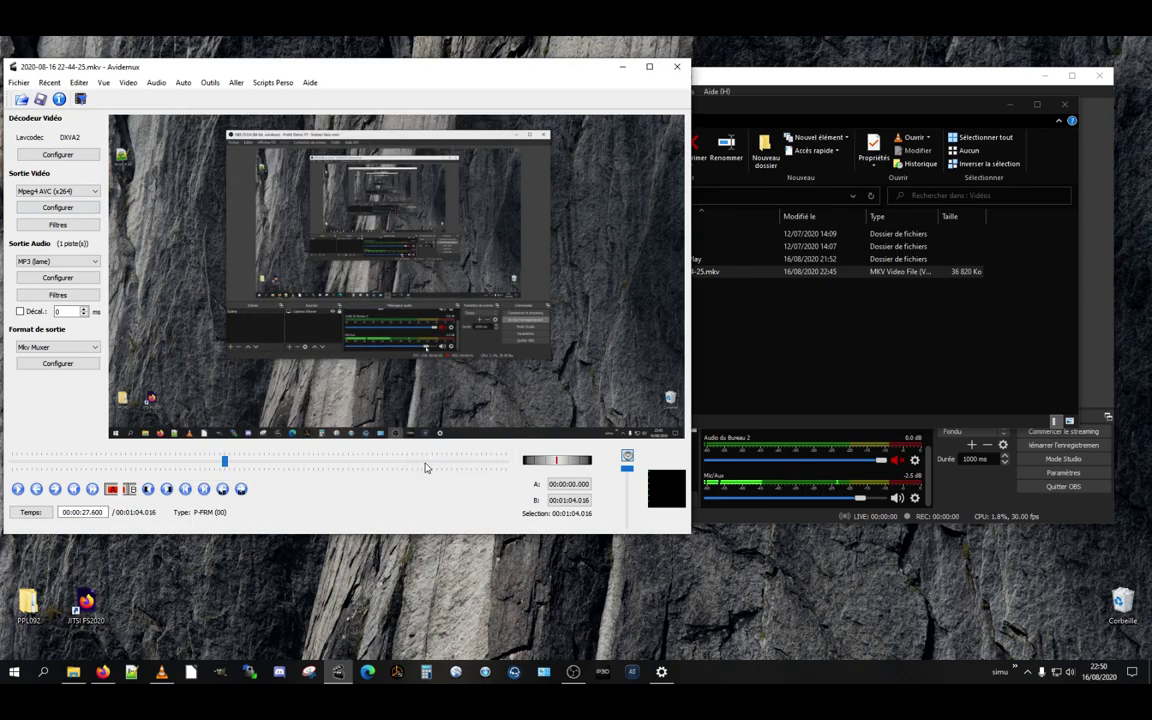
key("ctrl+s")
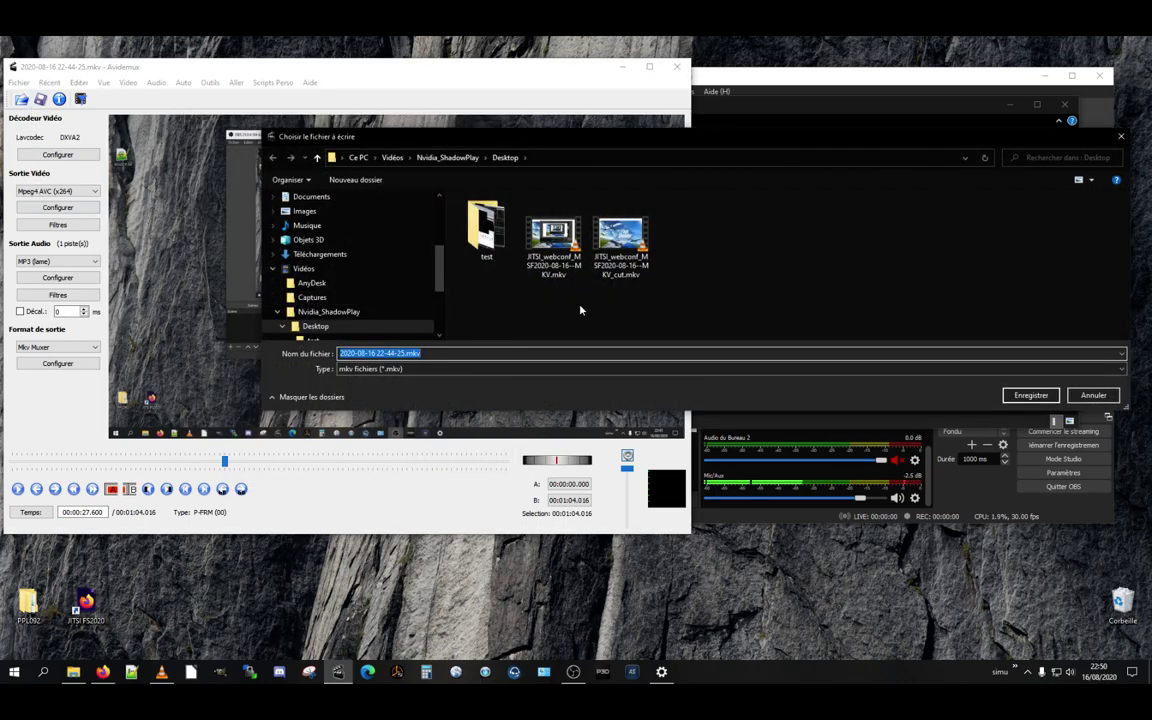
left_click(447, 157)
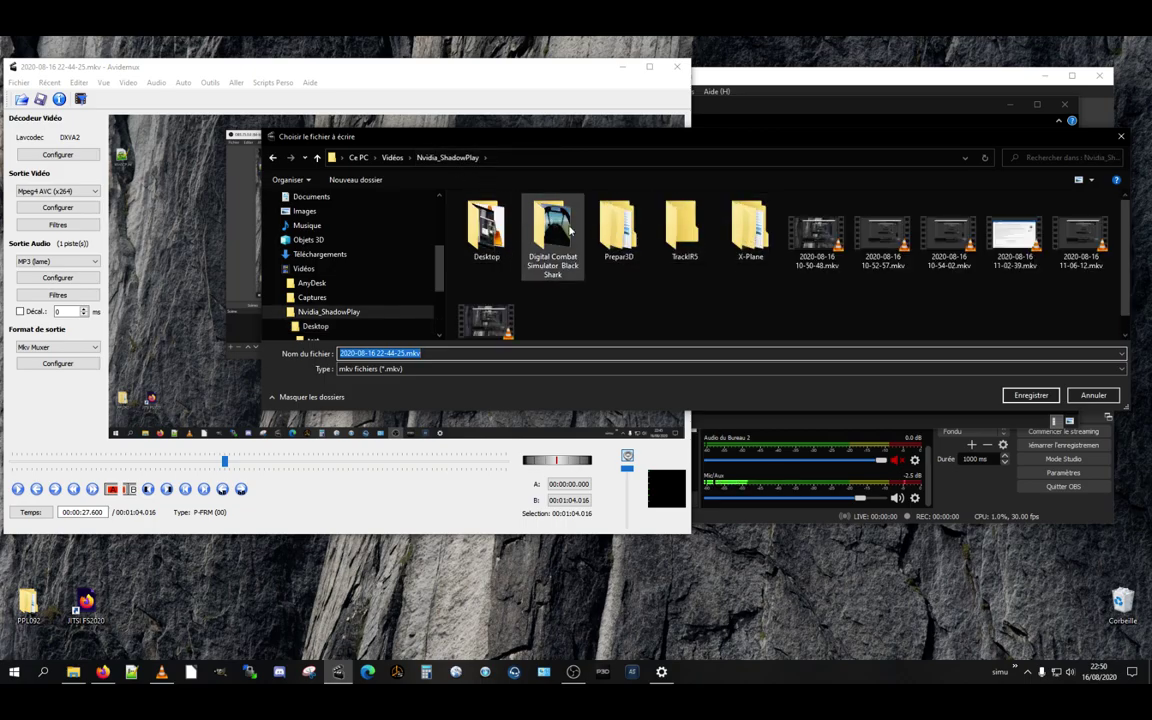
left_click(392, 157)
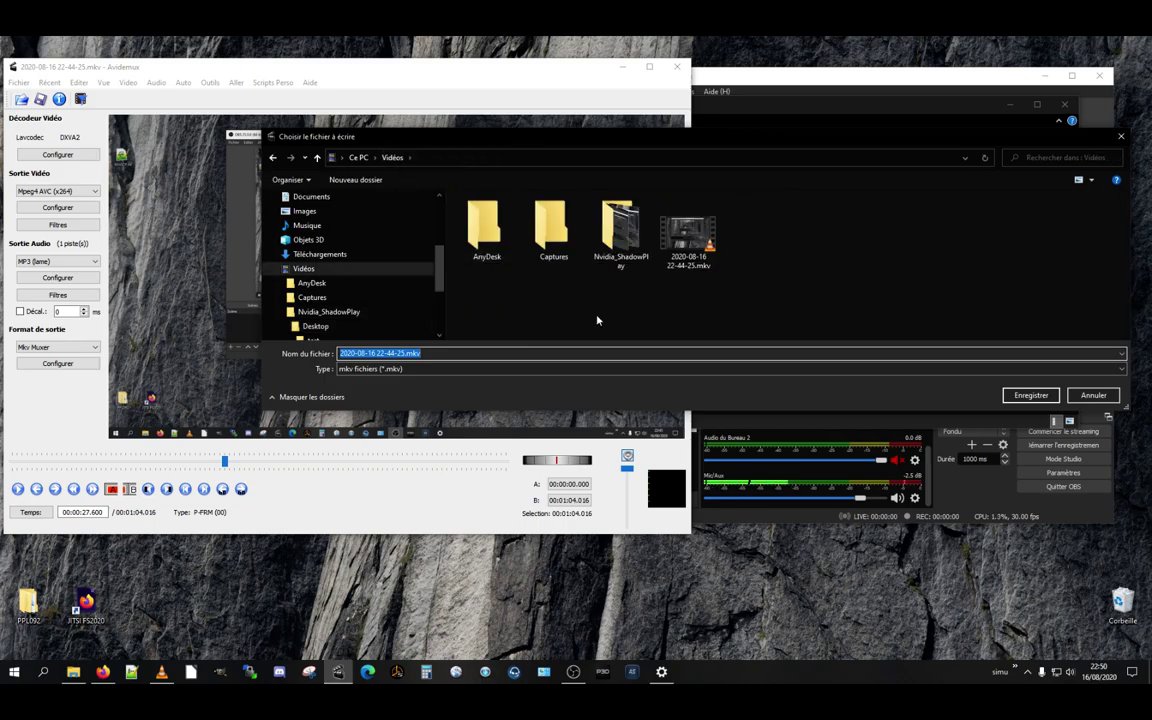
left_click(512, 353)
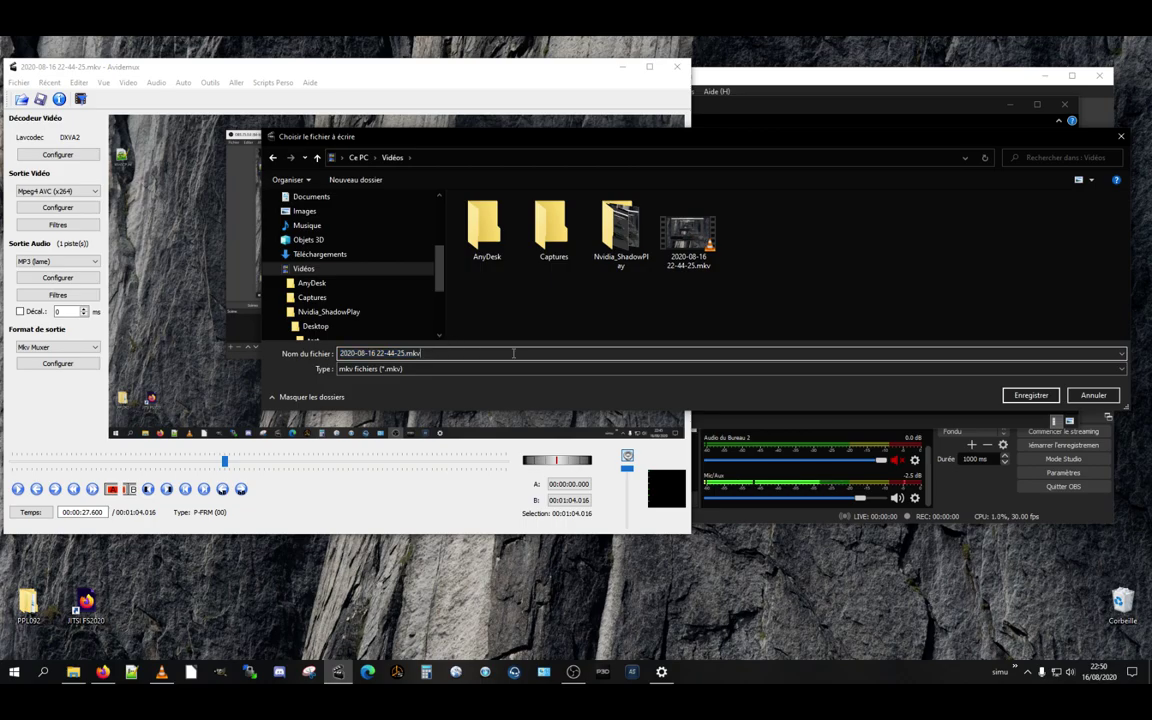
key("BackSpace")
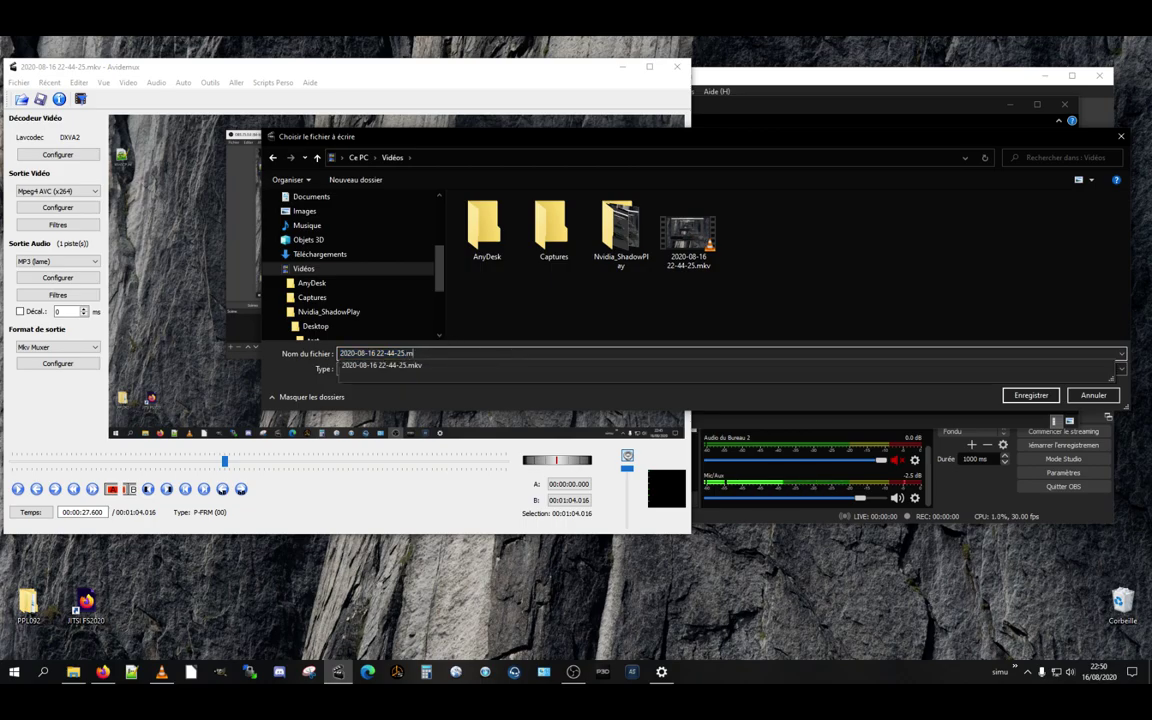
type("p4")
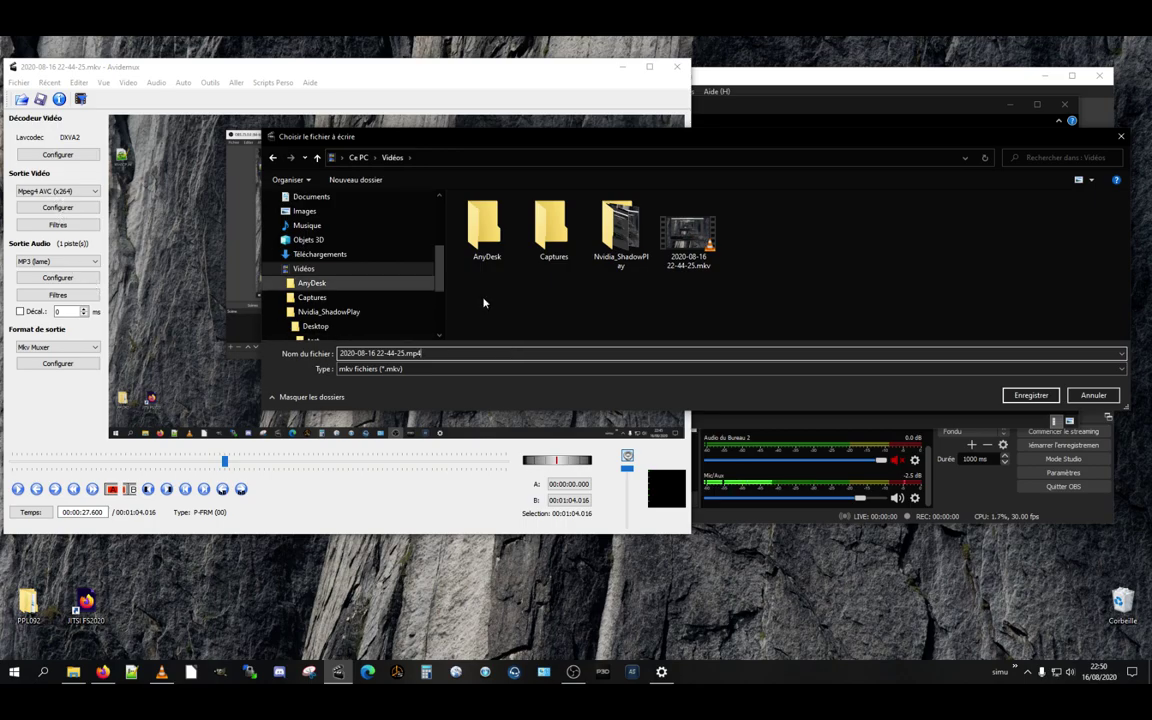
left_click(1040, 396)
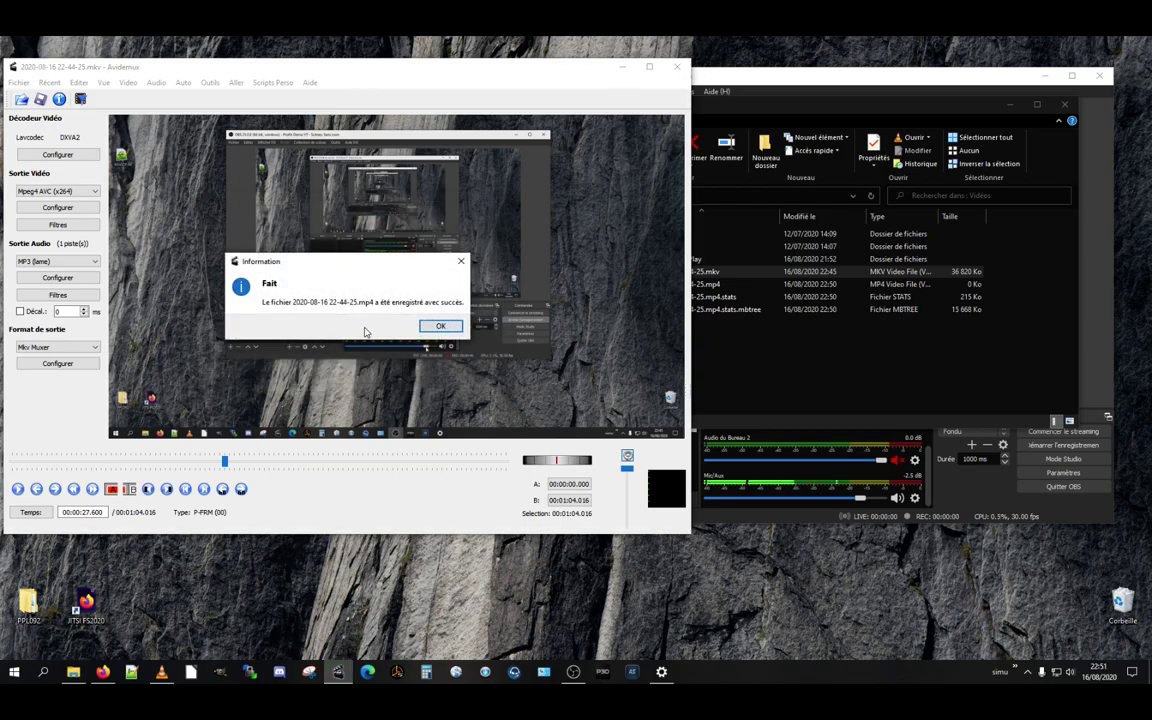
left_click(440, 326)
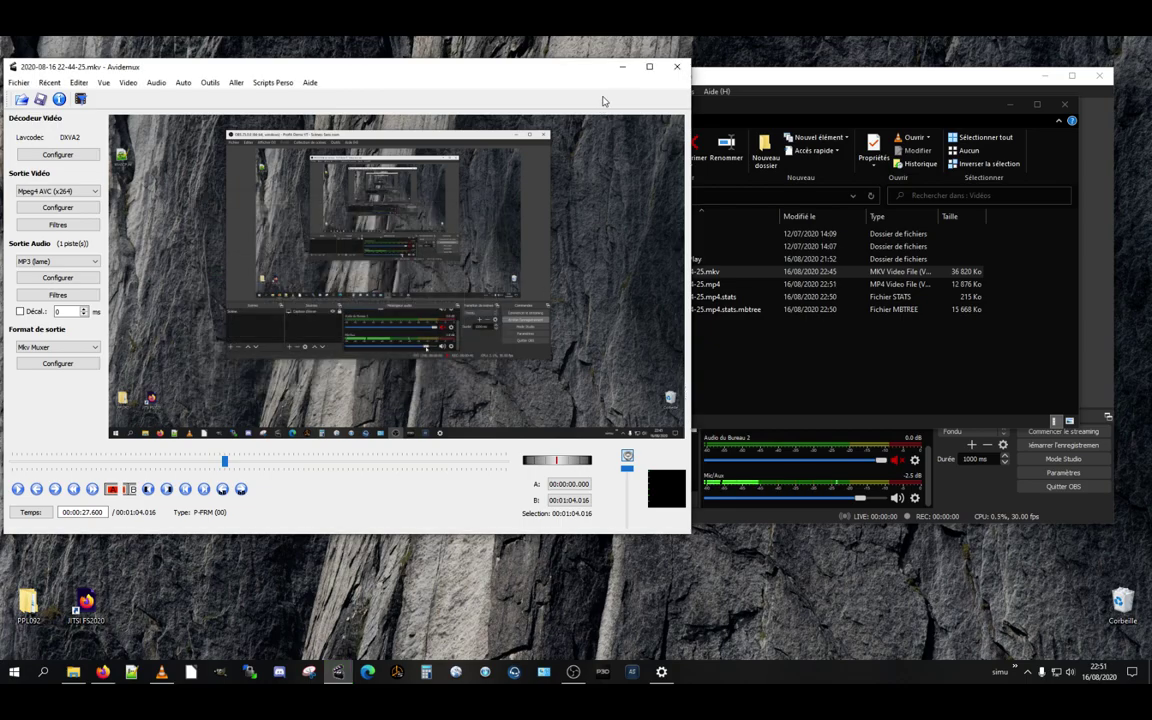
- Minimise Avidemux and OBS, sort the Vidéos folder by modification date, and select the exported MP4 to check its size
left_click(622, 66)
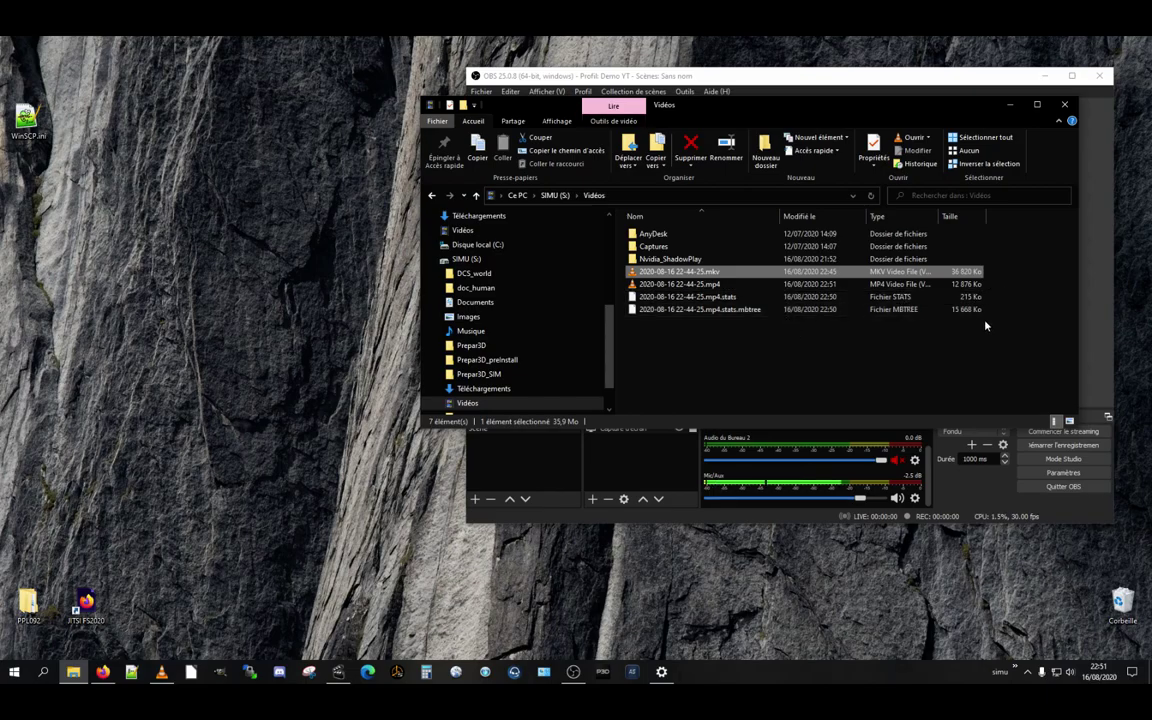
left_click(805, 216)
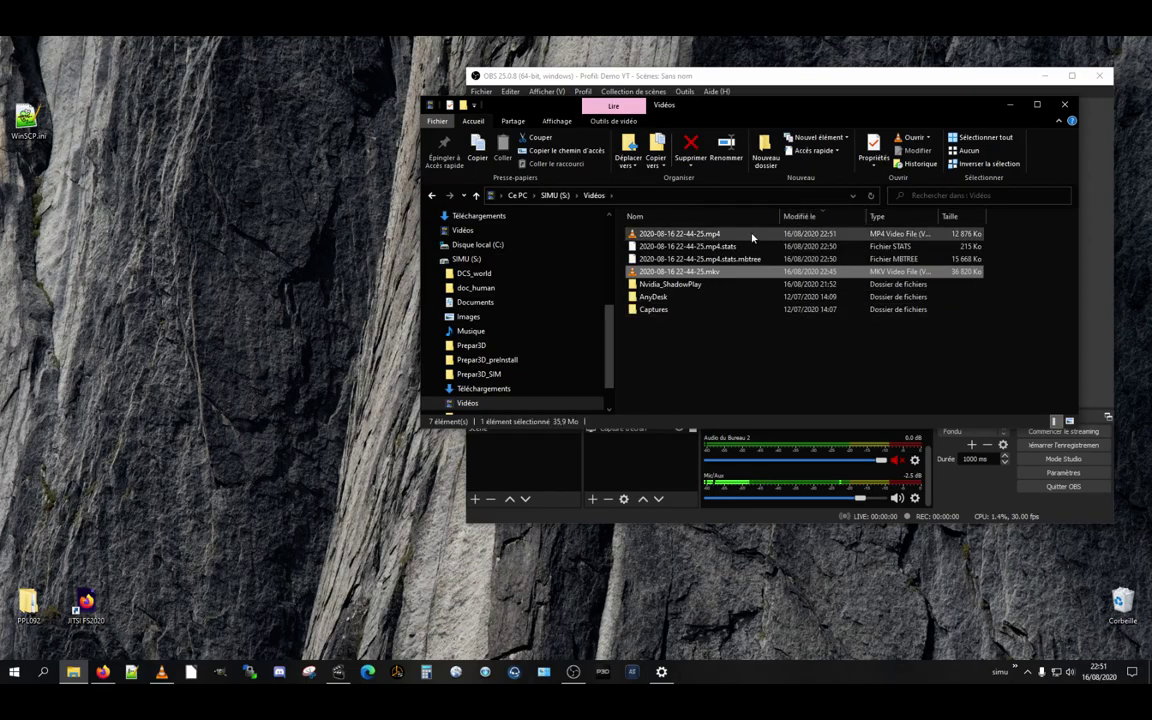
left_click(704, 236)
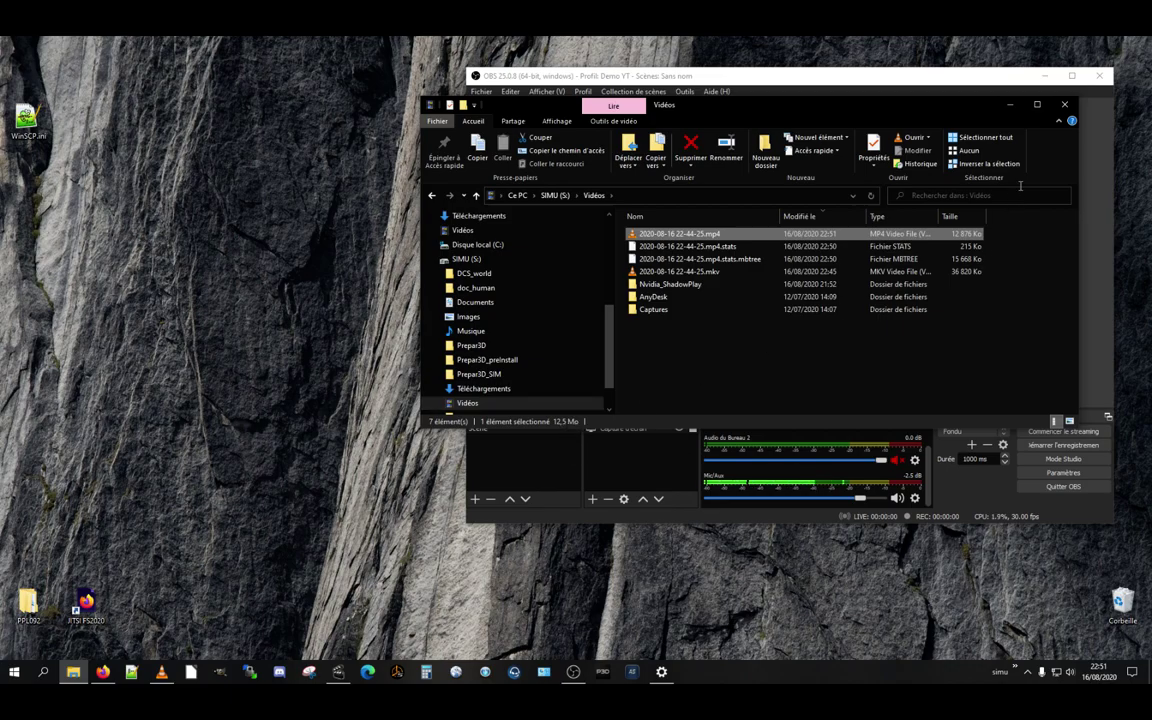
left_click(1045, 77)
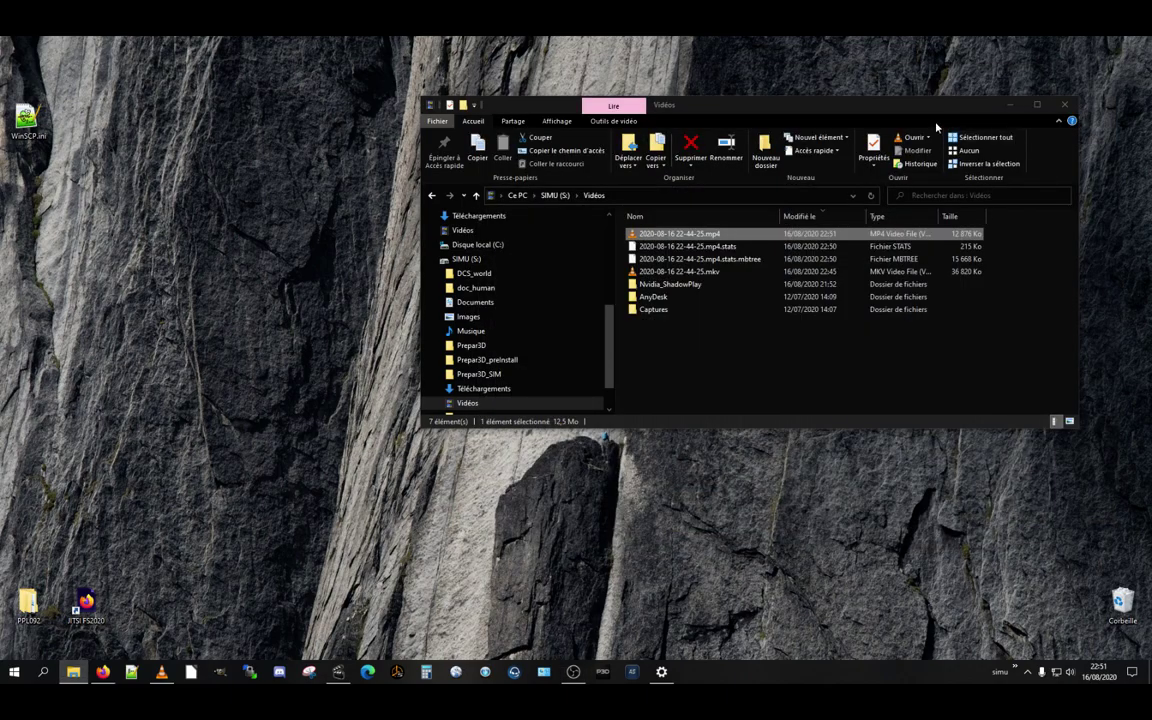
left_click_drag(922, 112, 817, 150)
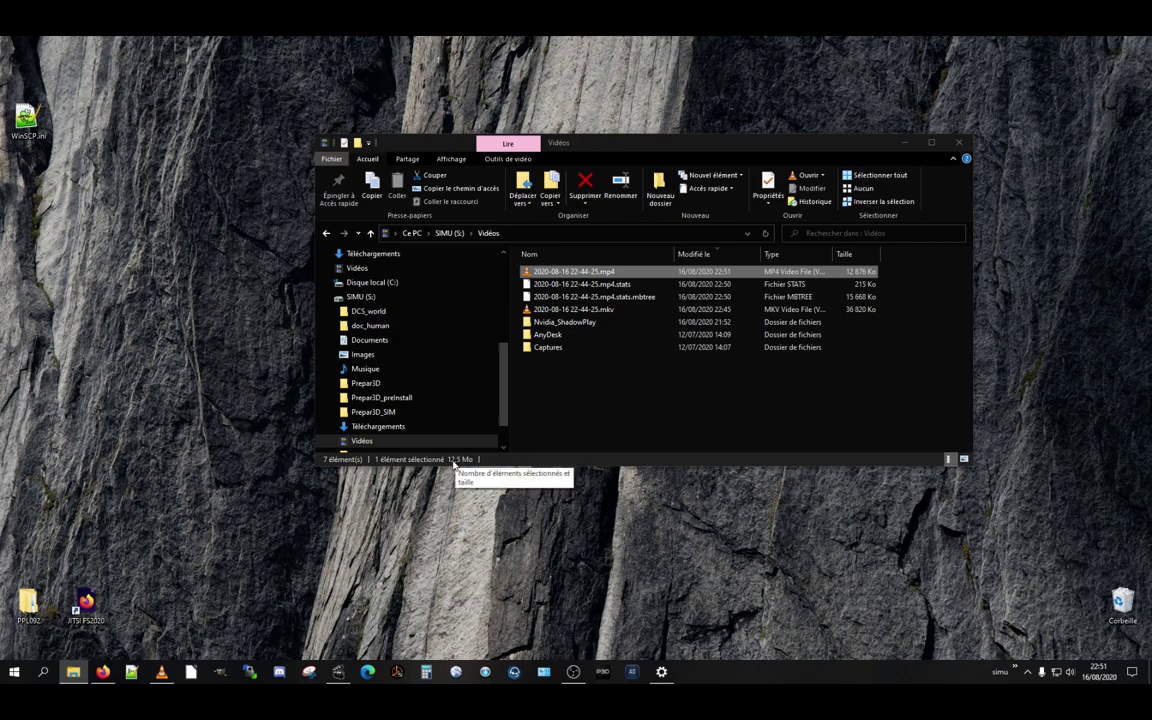
double_click(595, 274)
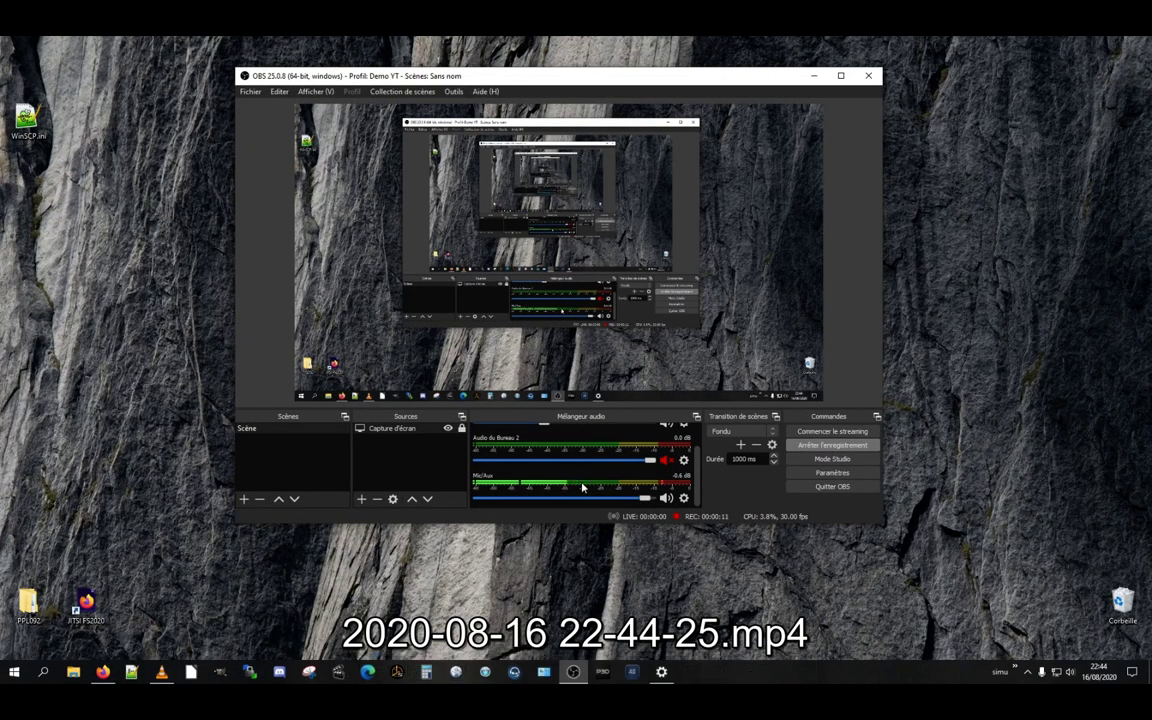
mouse_move(555, 662)
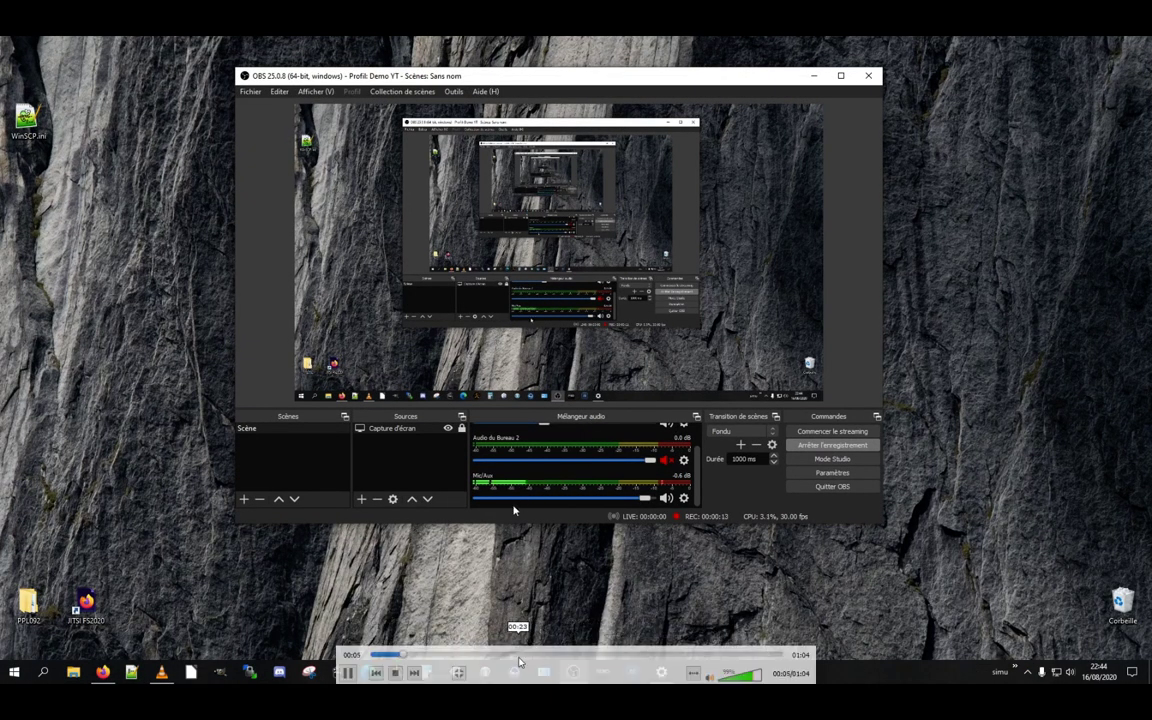
left_click(620, 655)
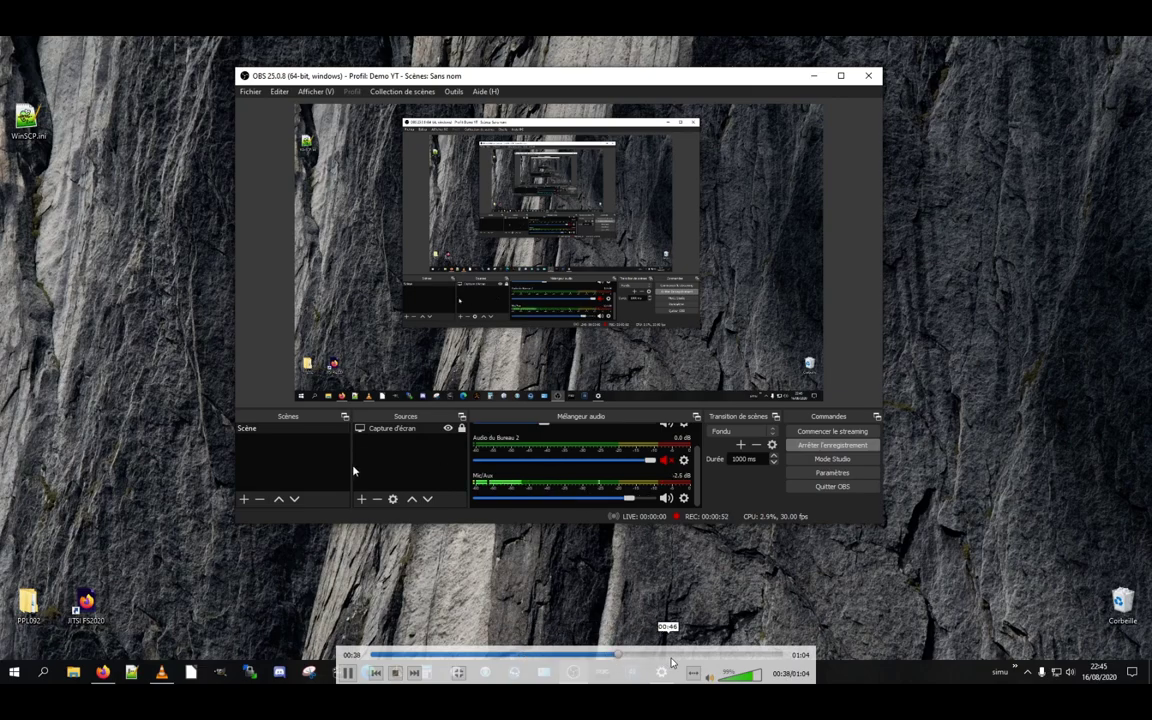
left_click(703, 656)
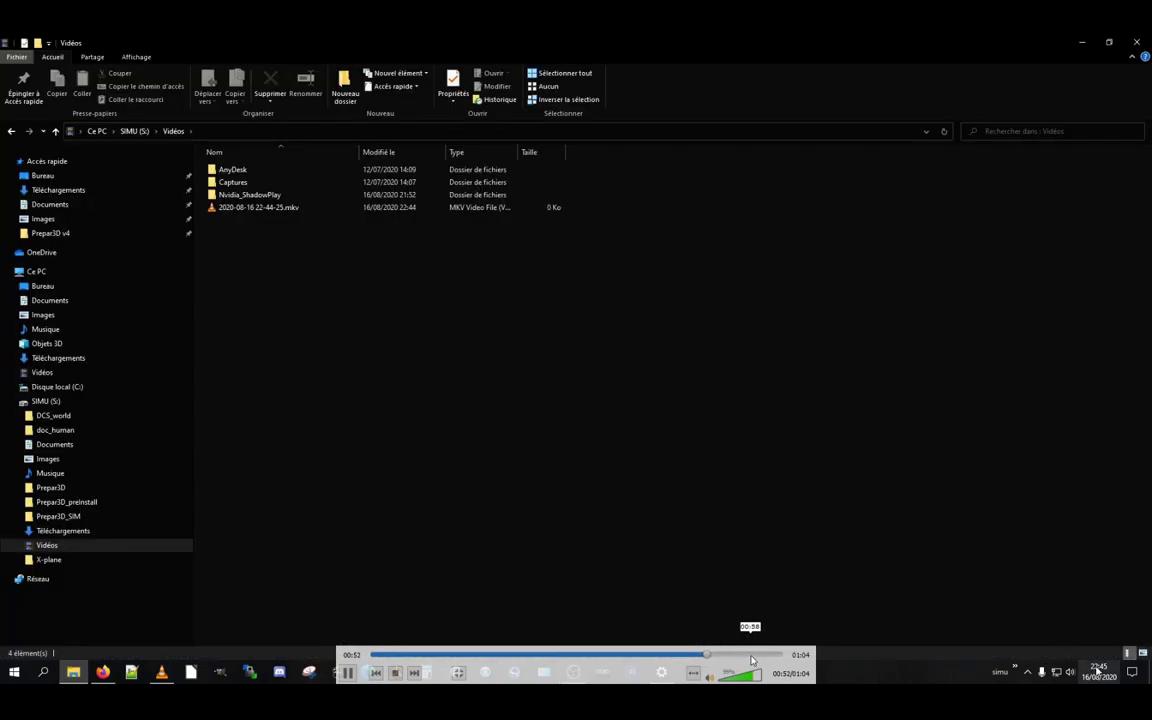
left_click(752, 655)
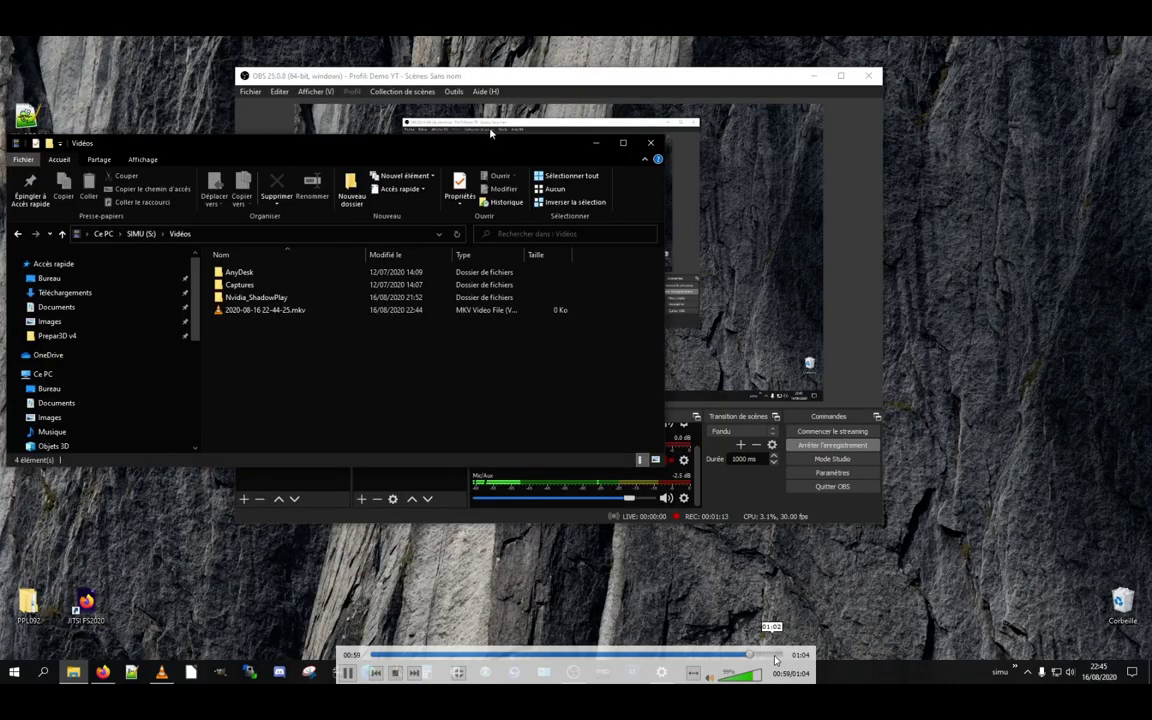
double_click(966, 387)
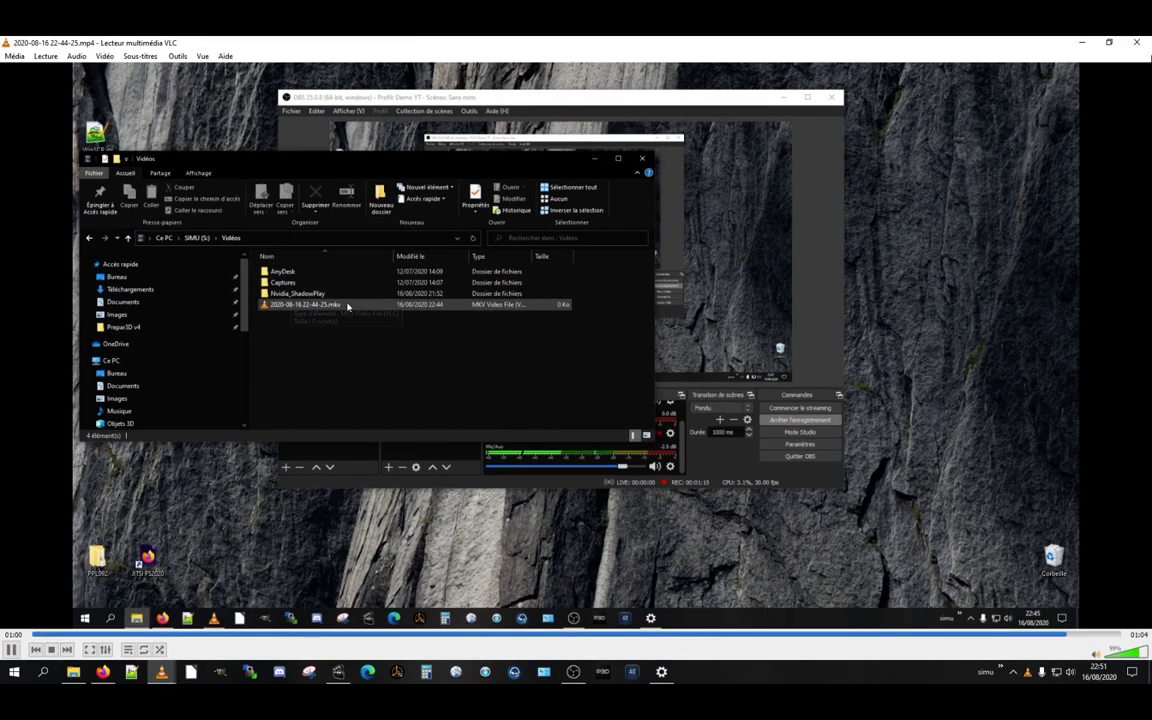
left_click(1136, 42)
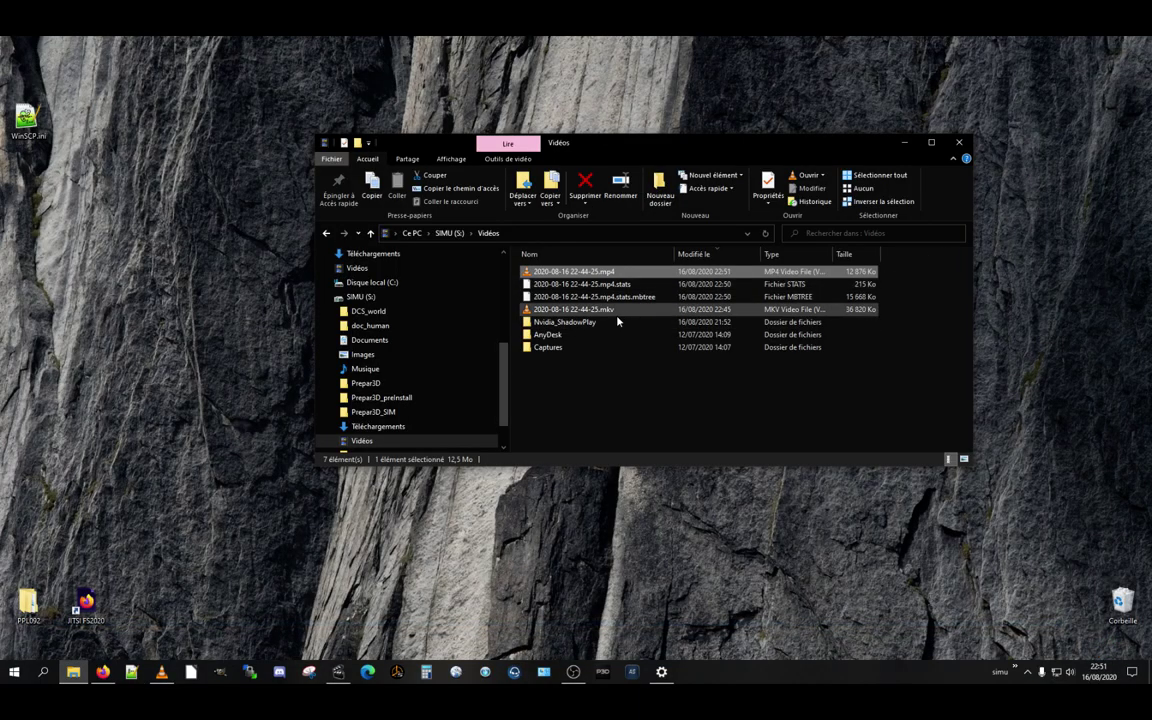
- Compare the sizes of the original MKV and exported MP4, and move the Vidéos folder window aside
left_click(838, 311)
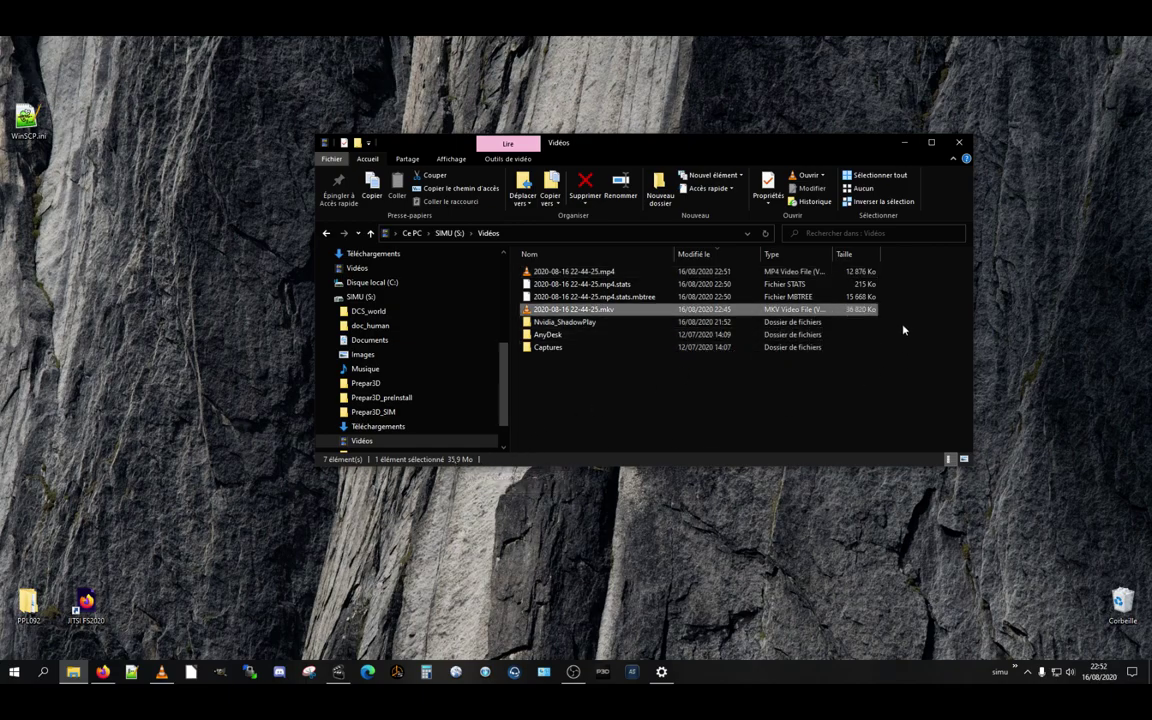
left_click(614, 272)
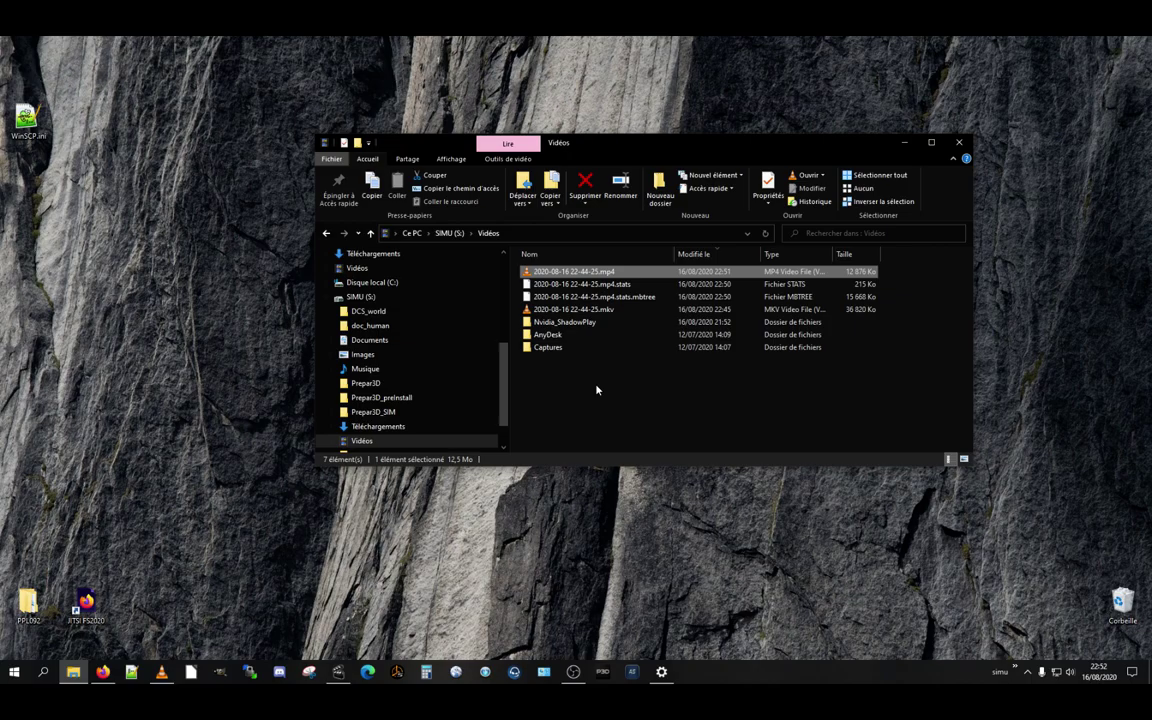
left_click_drag(645, 146, 334, 231)
- Switch to Firefox, open the YouTube channel page, decline saving the login, and open the video upload dialog
left_click(102, 671)
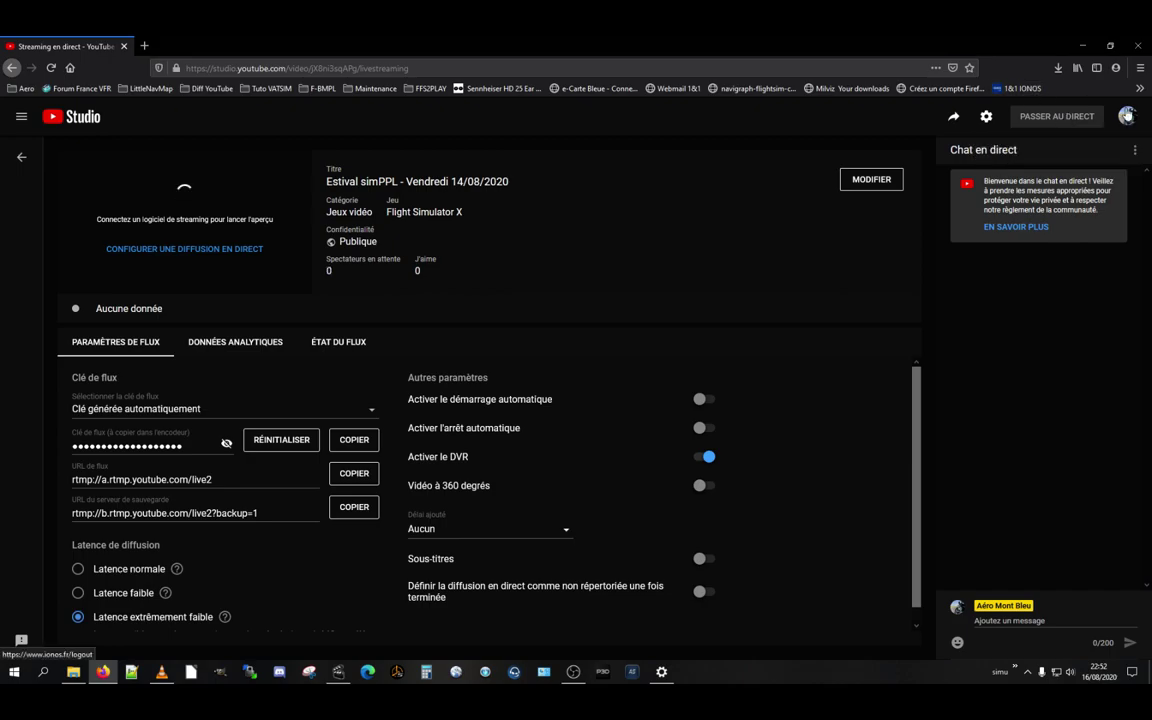
left_click(1127, 116)
left_click(1041, 185)
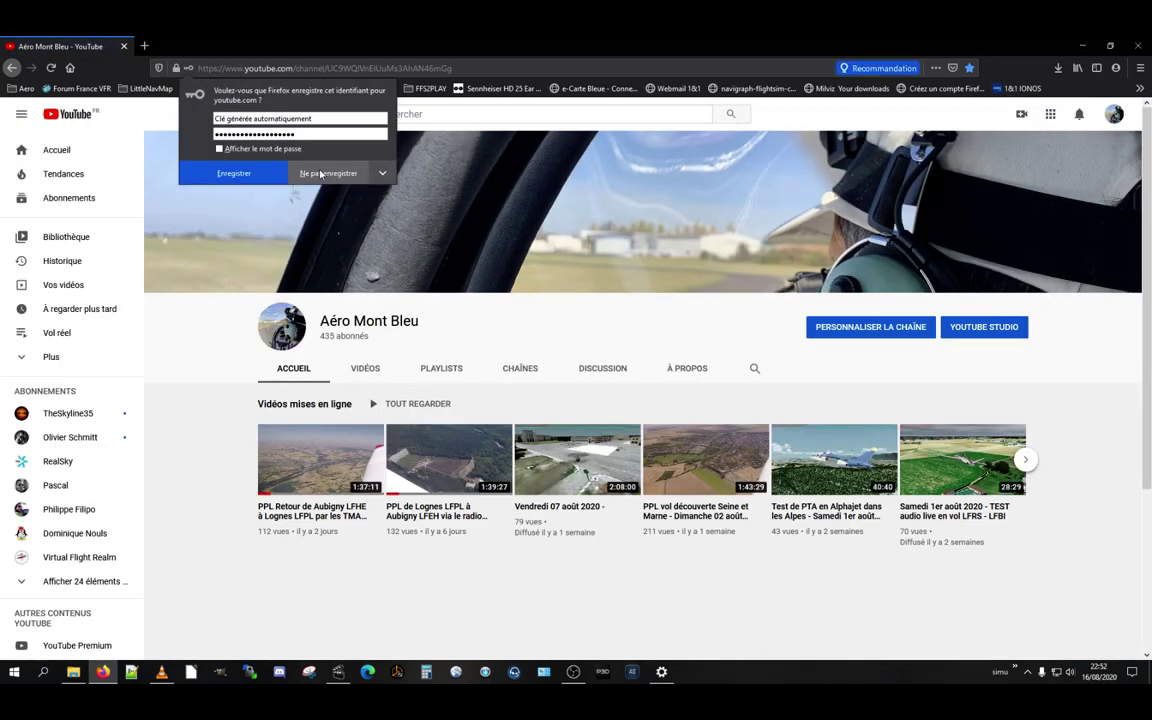
left_click(312, 172)
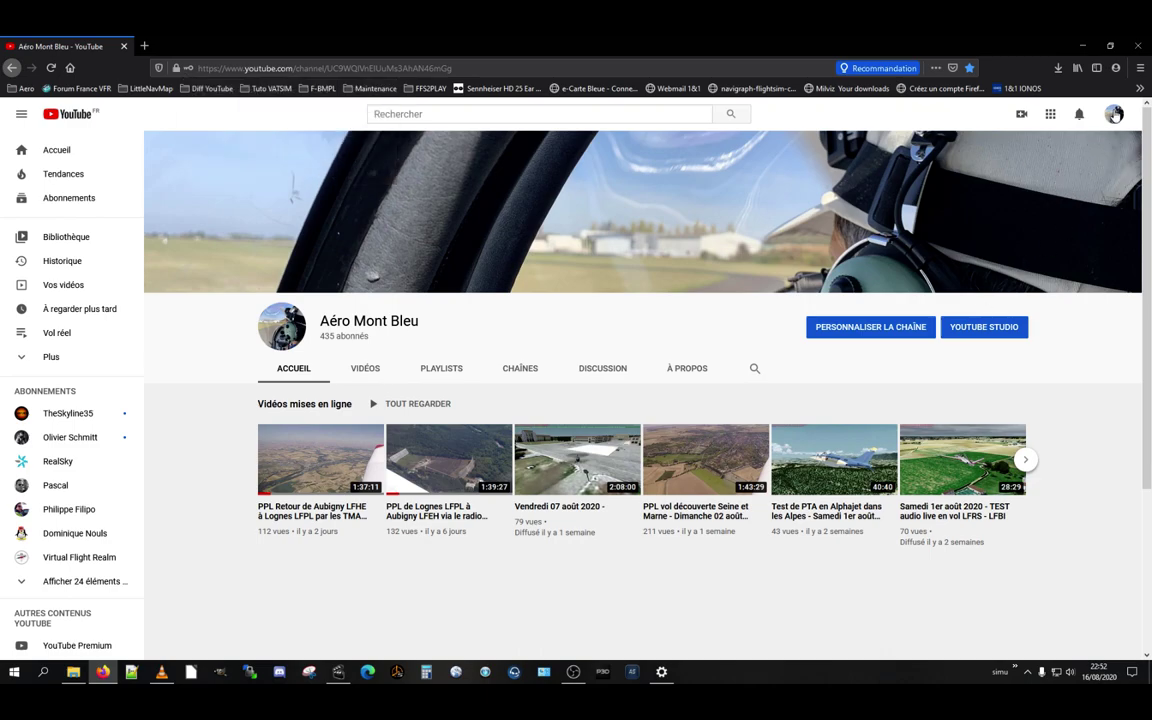
left_click(1021, 115)
left_click(872, 132)
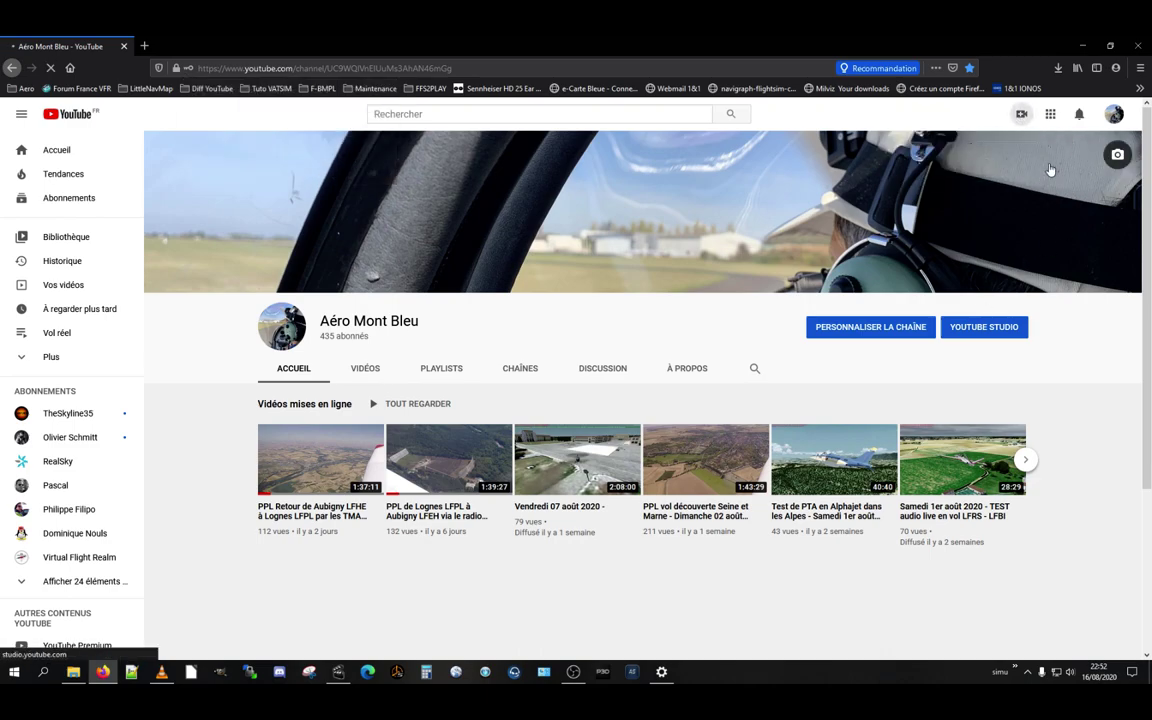
left_click(1108, 45)
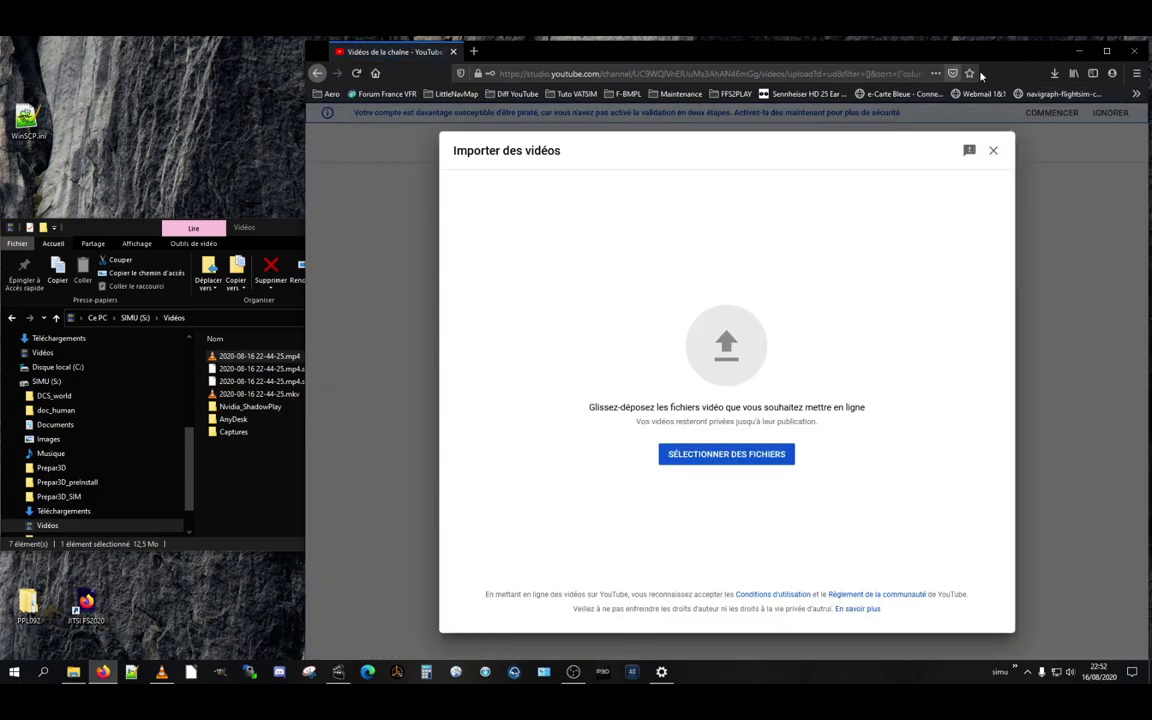
left_click(228, 229)
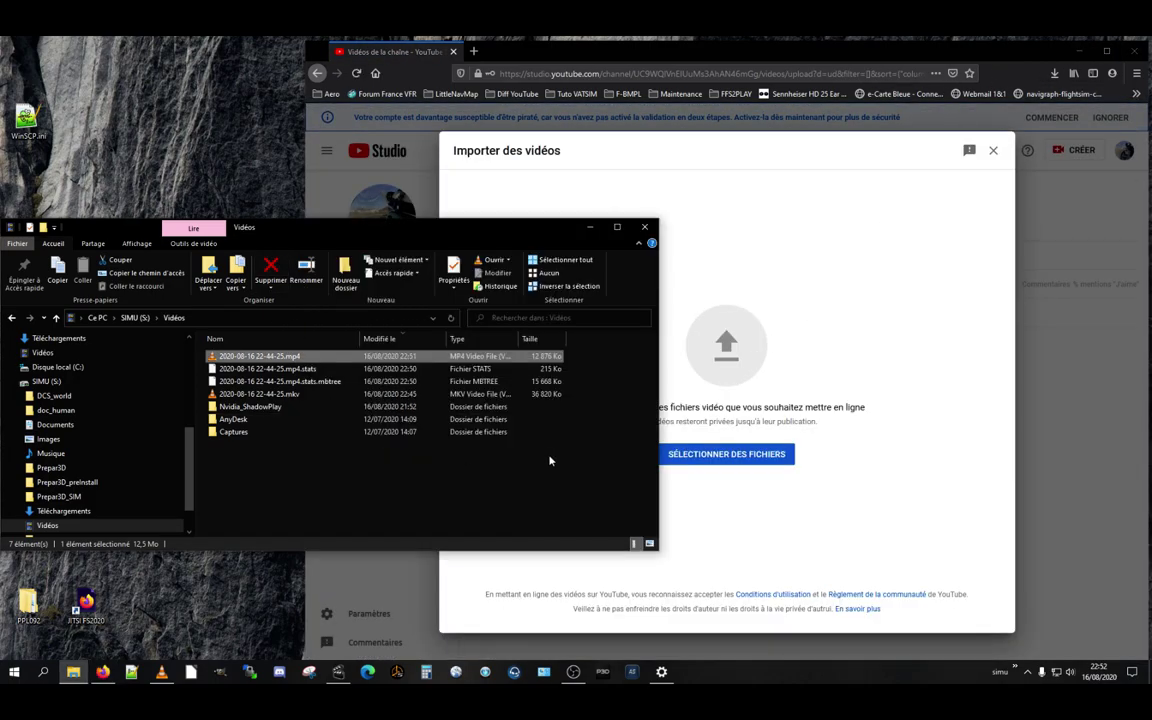
left_click_drag(262, 356, 760, 386)
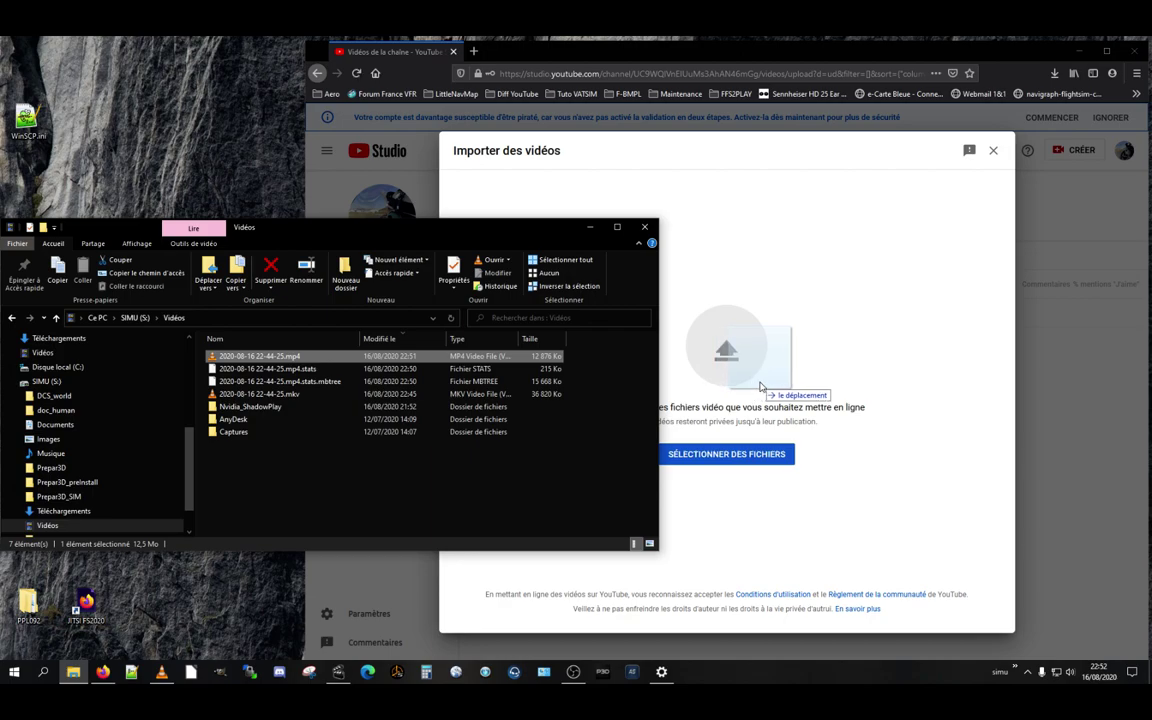
left_click_drag(760, 386, 762, 388)
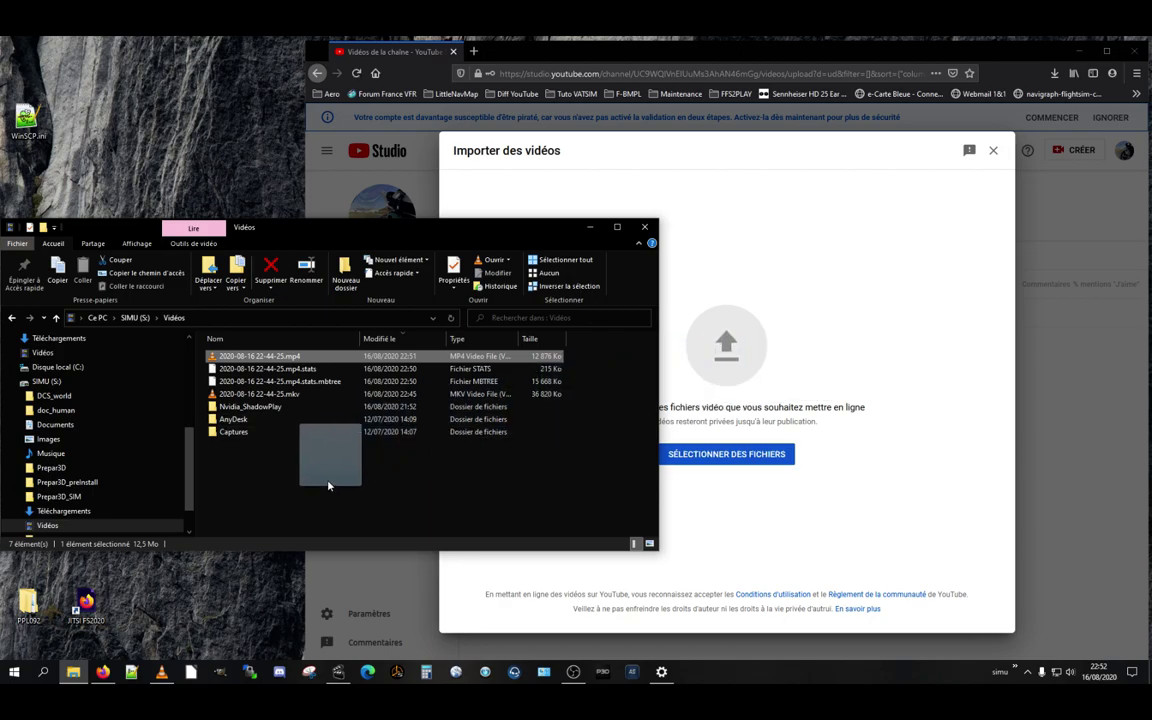
left_click(887, 463)
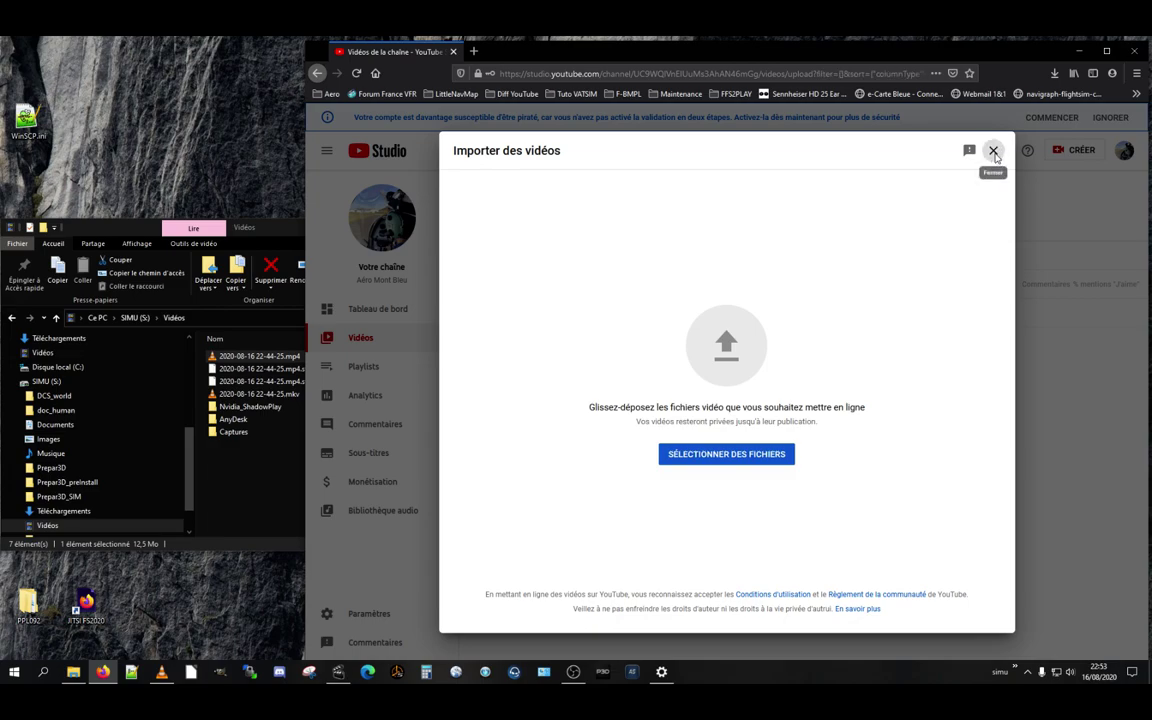
left_click(993, 150)
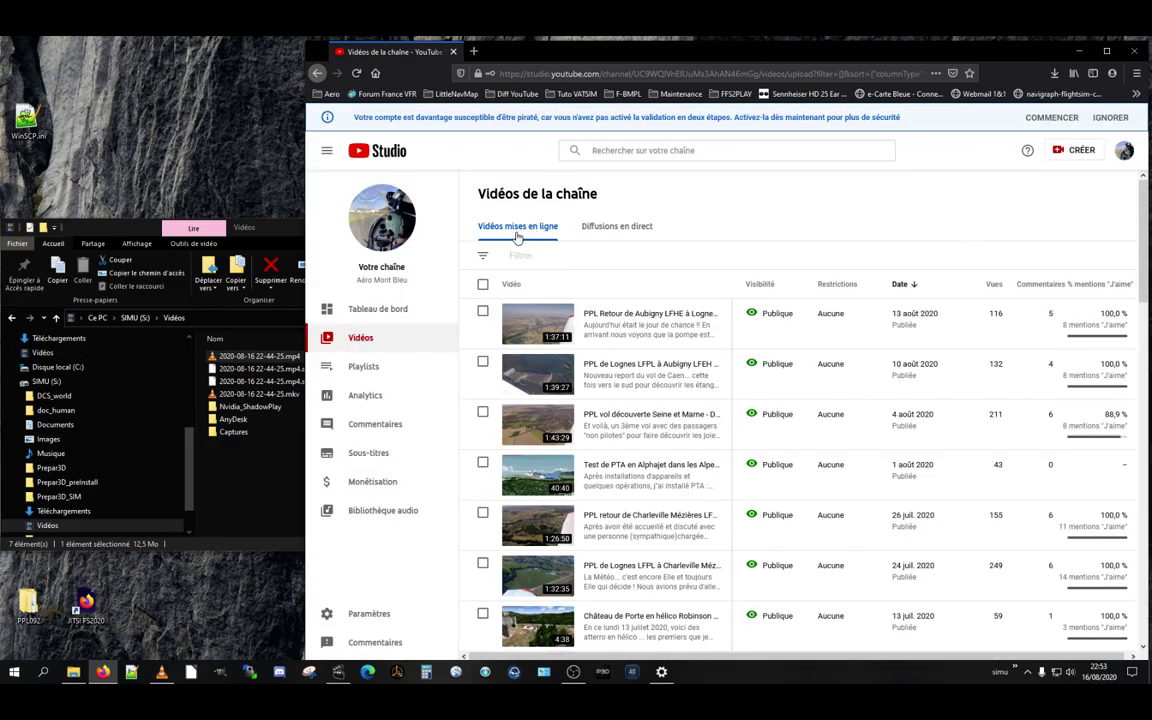
- Look through the channel's live broadcasts and uploaded videos lists, and minimise the browser
left_click(607, 228)
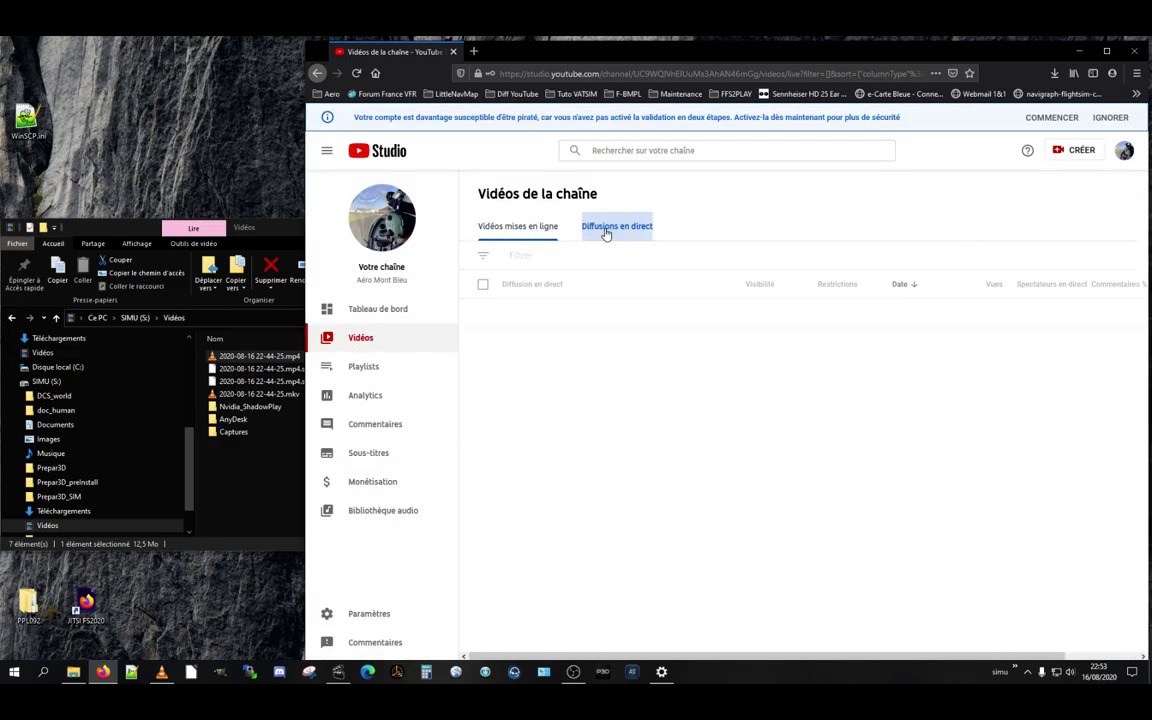
left_click(514, 226)
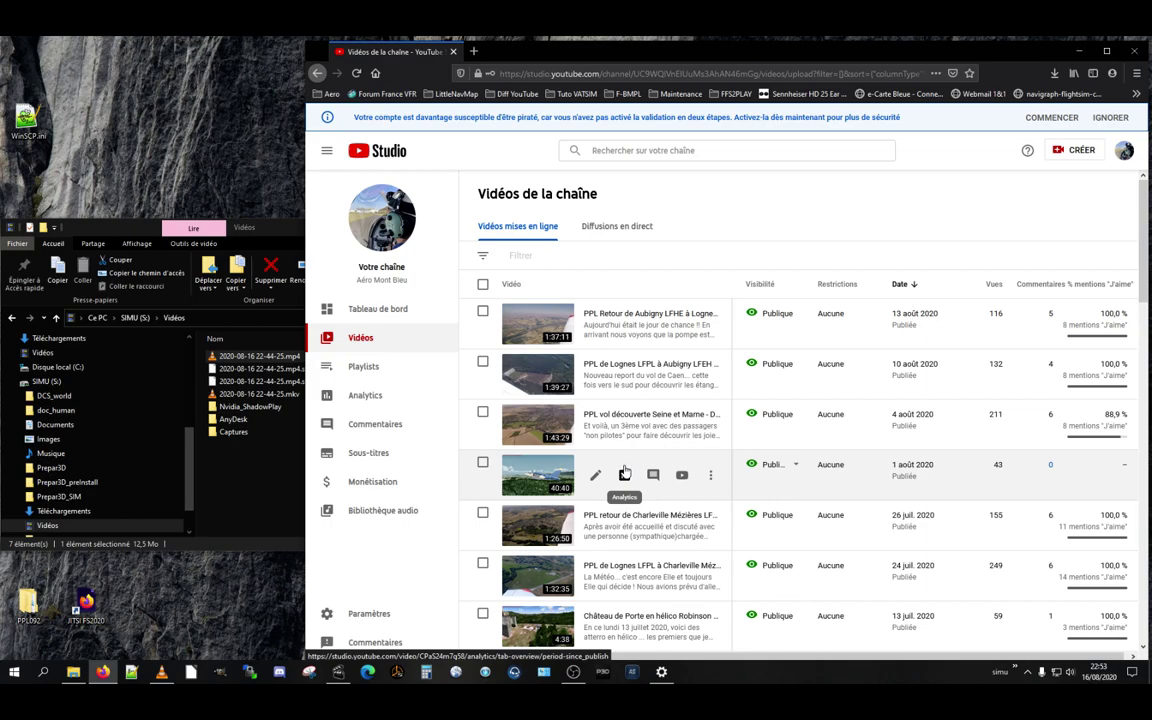
left_click(1077, 51)
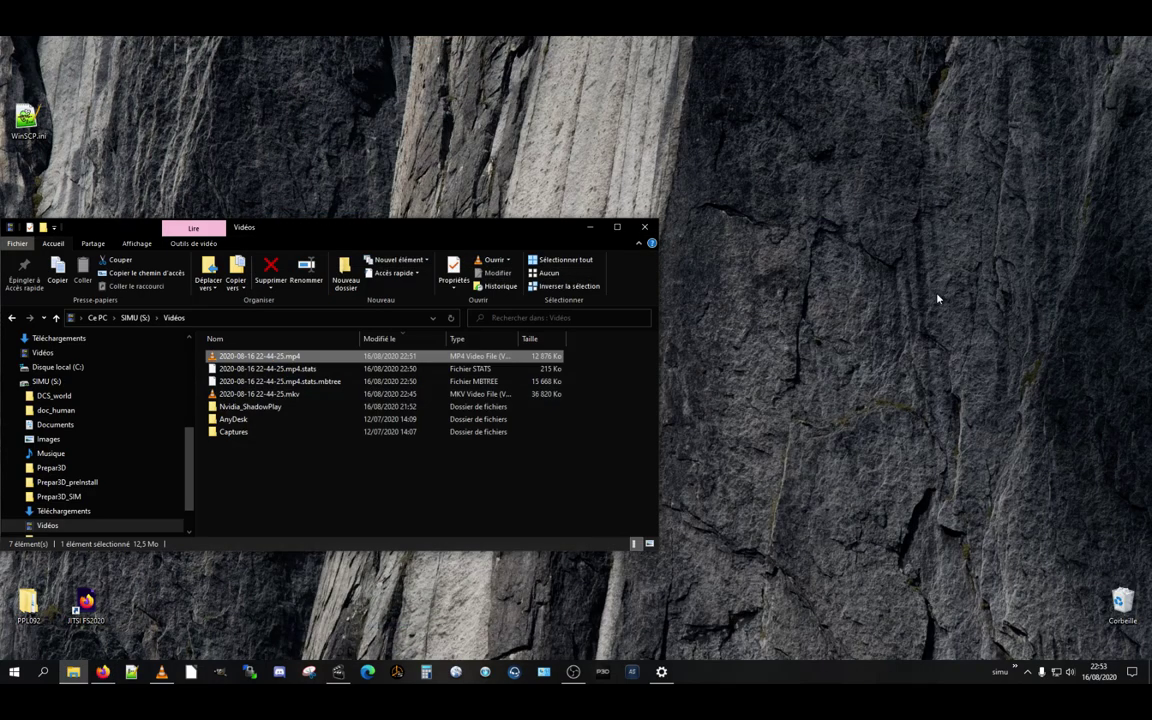
left_click_drag(454, 228, 828, 164)
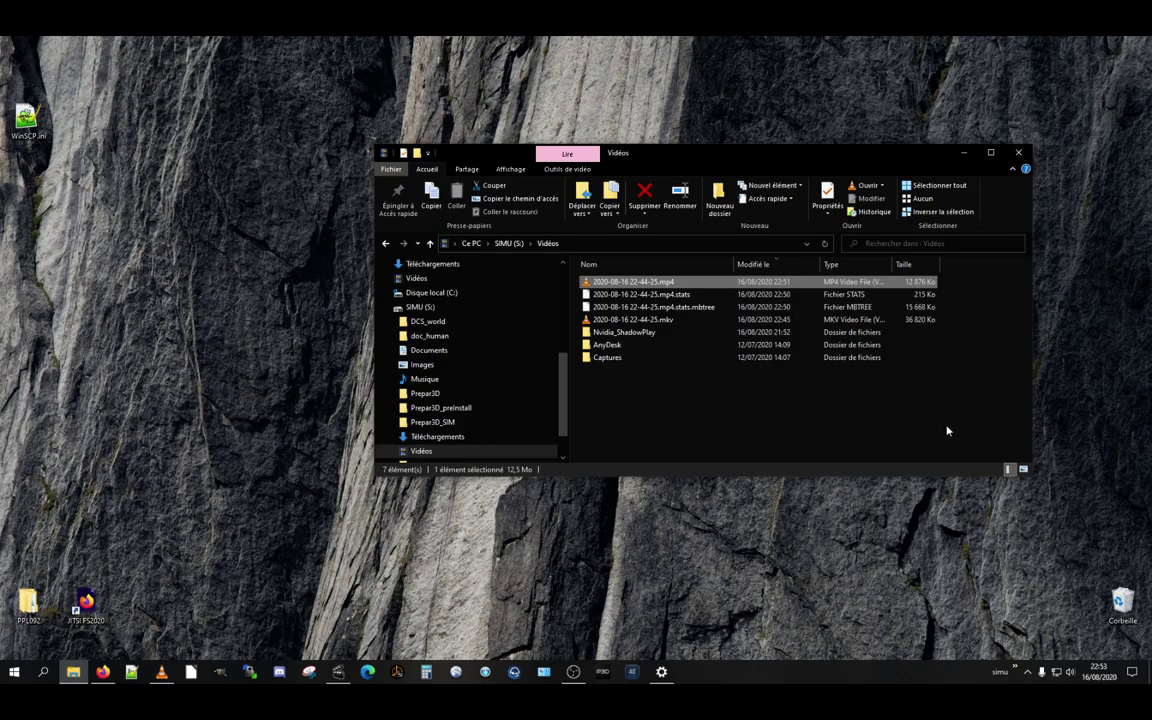
left_click_drag(874, 156, 599, 229)
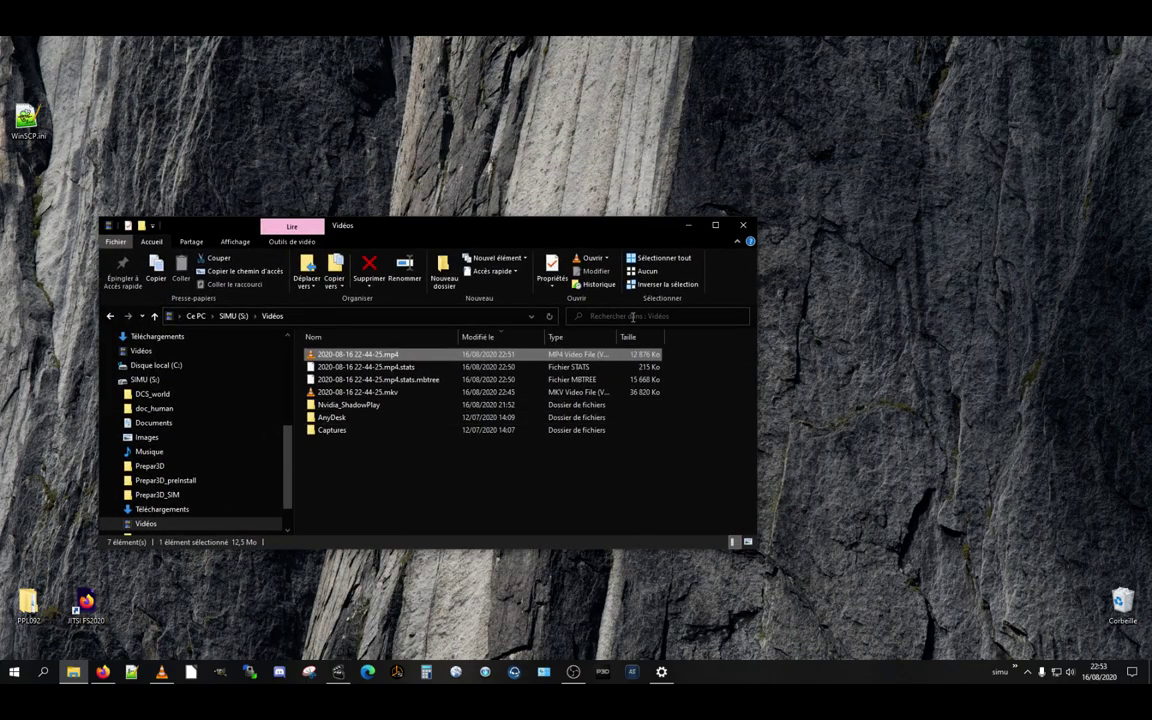